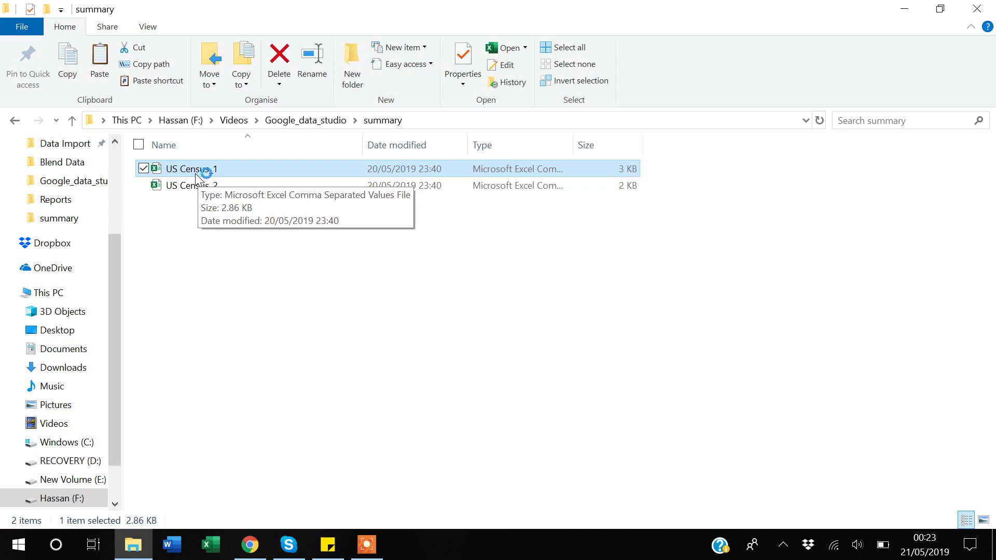
Open the US Census_1 file from the summary folder and review its column headers from Country to date.
double_click(195, 171)
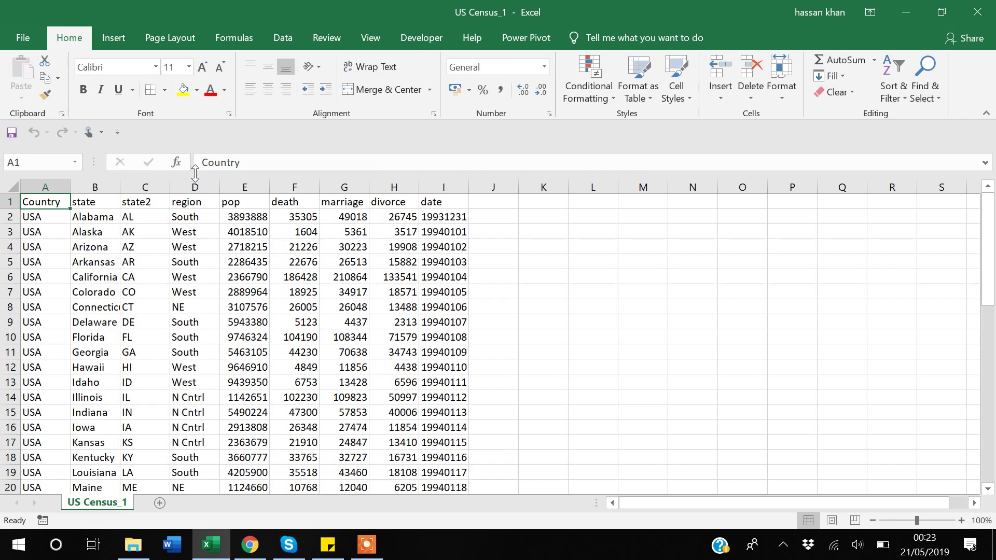
key("Down")
key("Down")
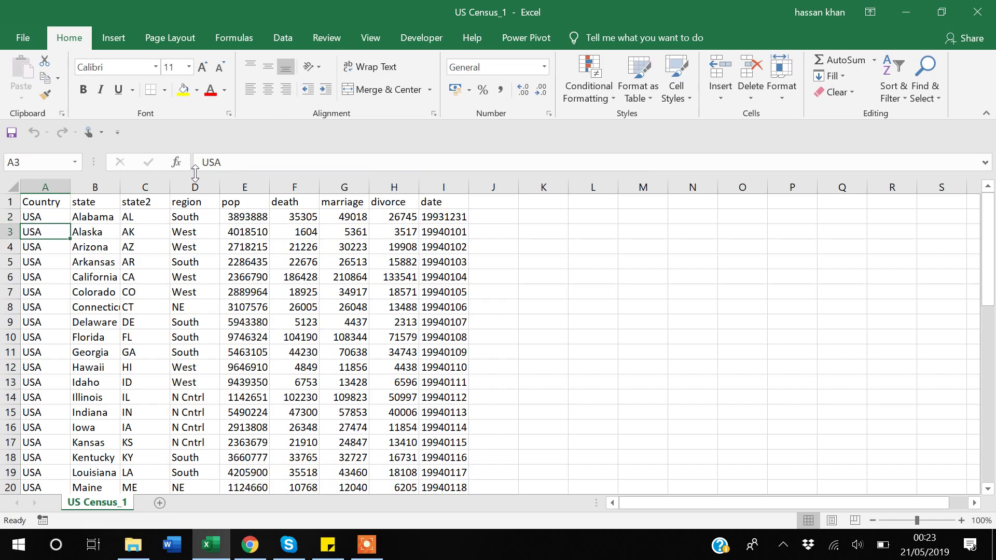
key("Up")
key("Up")
key("Right")
key("Right")
key("Right")
key("Right")
key("Right")
key("Right")
key("Right")
key("Right")
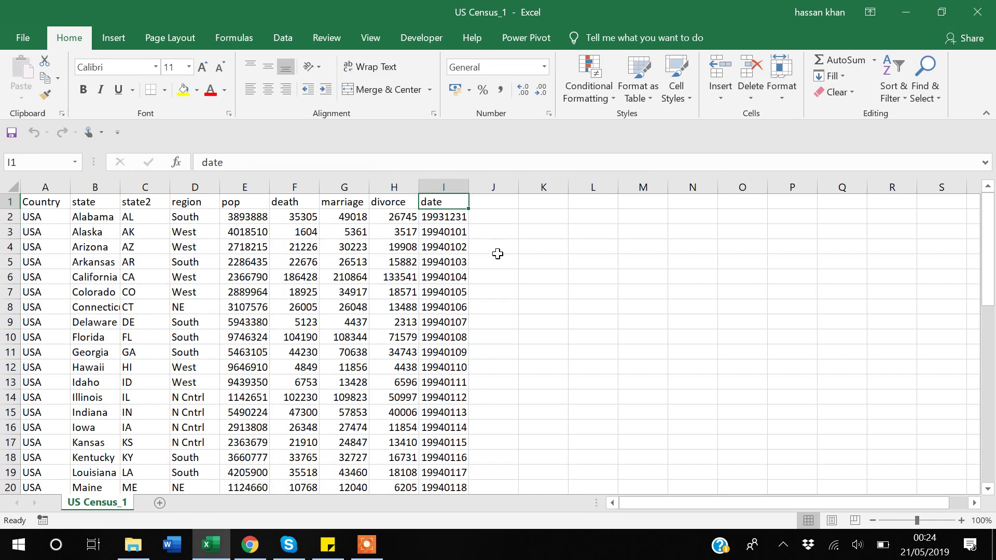
Check the format of the first few values in the date column, and close the US Census_1 workbook.
left_click(445, 218)
key("Up")
left_click(445, 218)
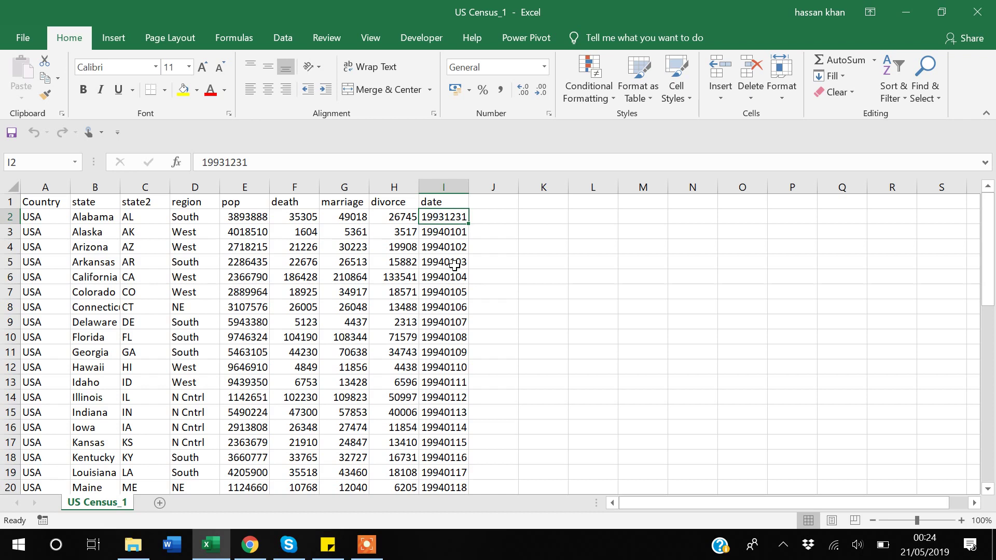
key("Down")
key("Down")
key("Down")
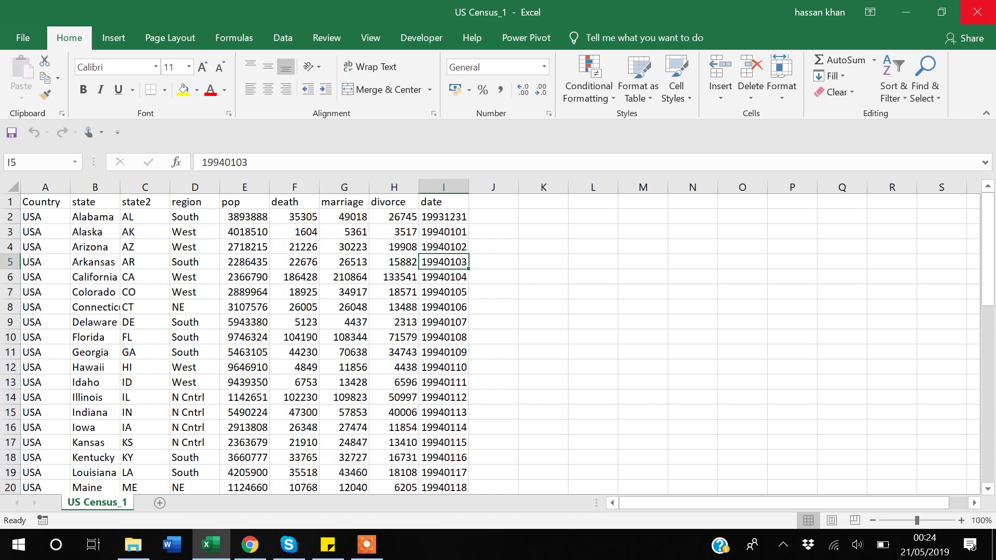
left_click(977, 12)
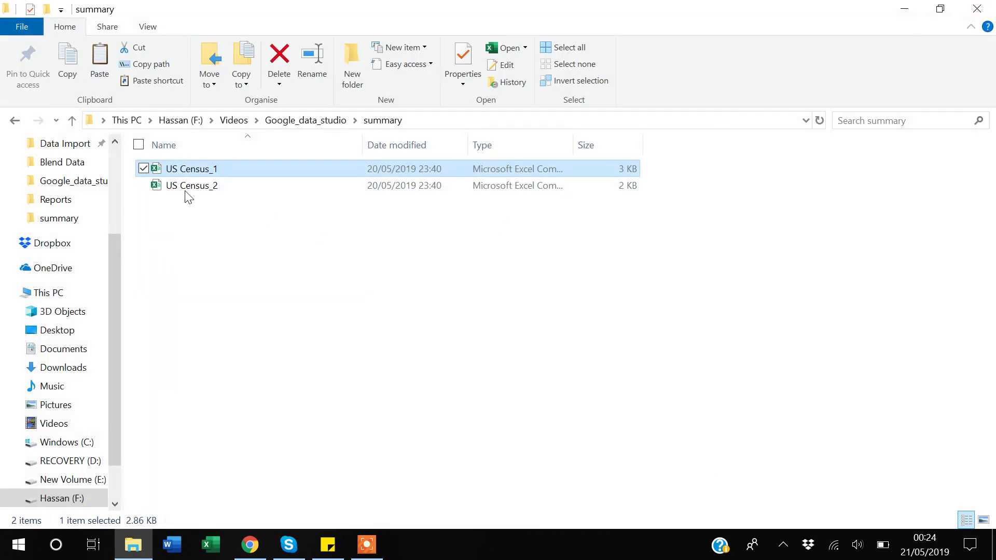
Open the US Census_2 file and examine its status column from the first record to the last.
left_click(184, 191)
double_click(184, 191)
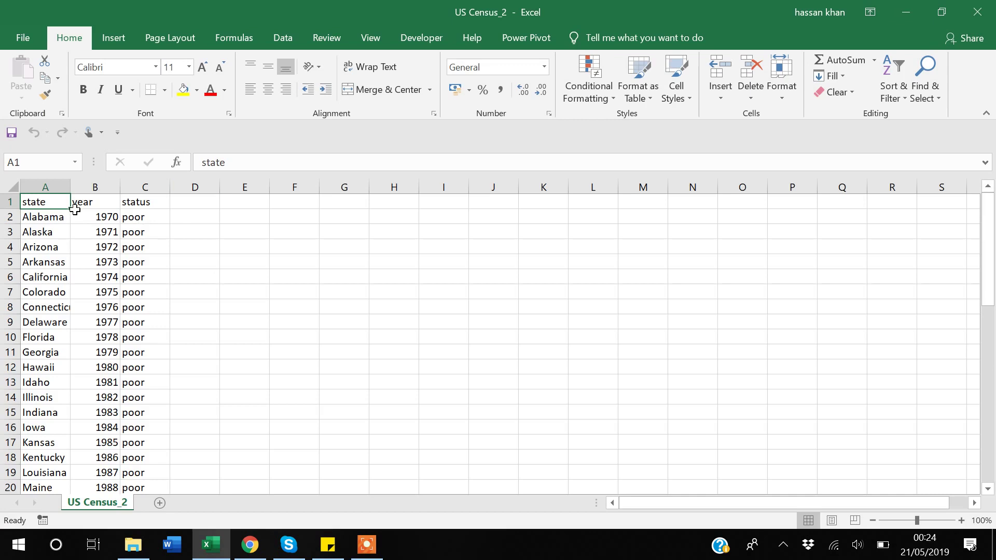
left_click(147, 202)
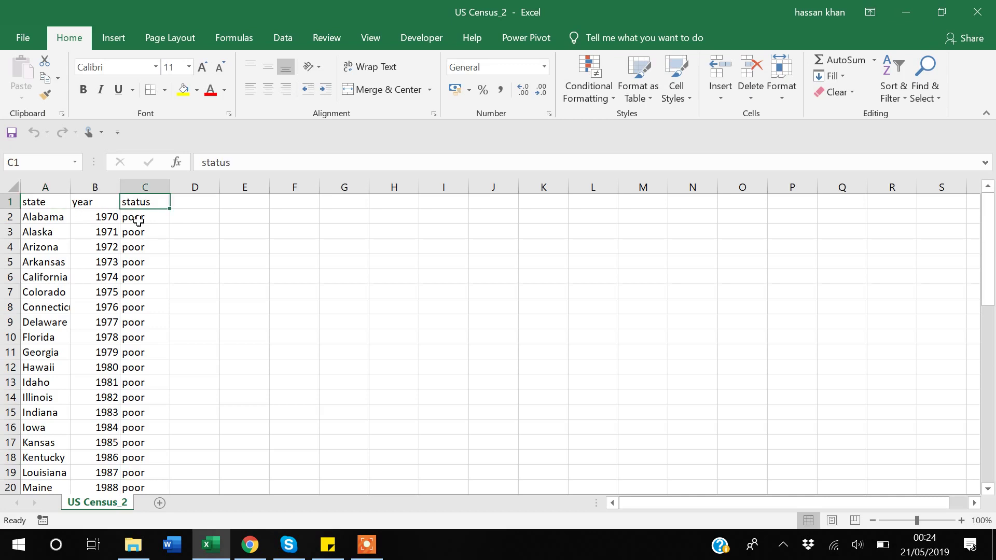
left_click(137, 218)
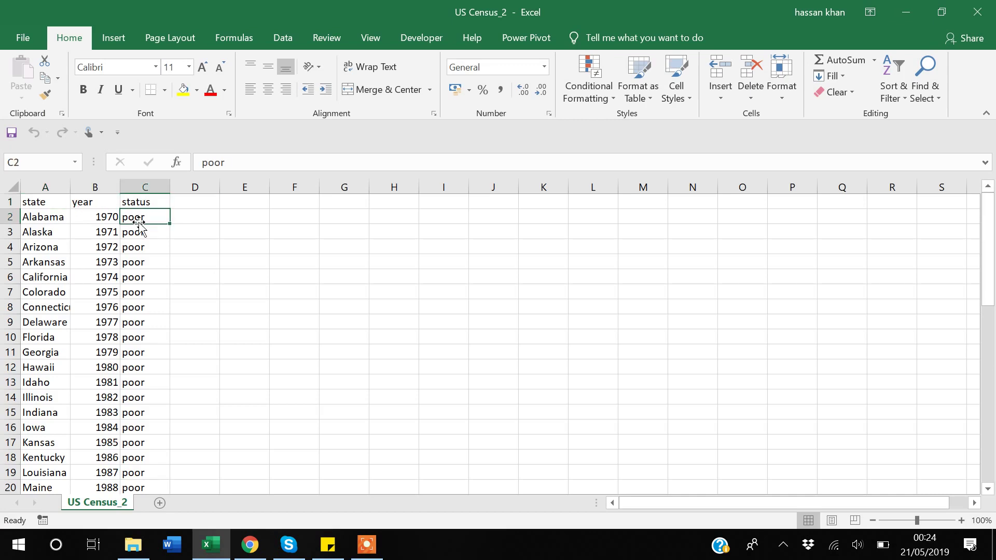
key("ctrl+Down")
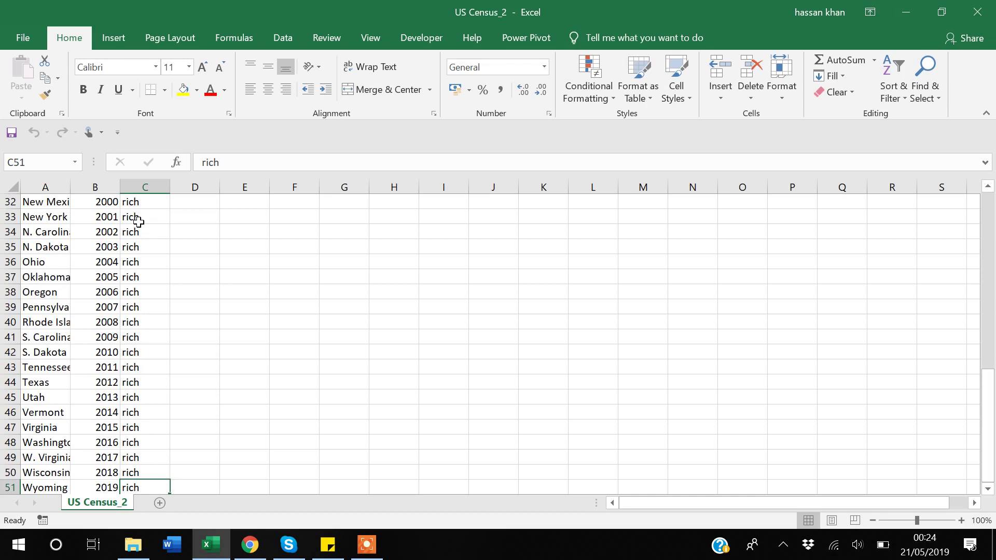
key("Up")
key("Up")
key("Up")
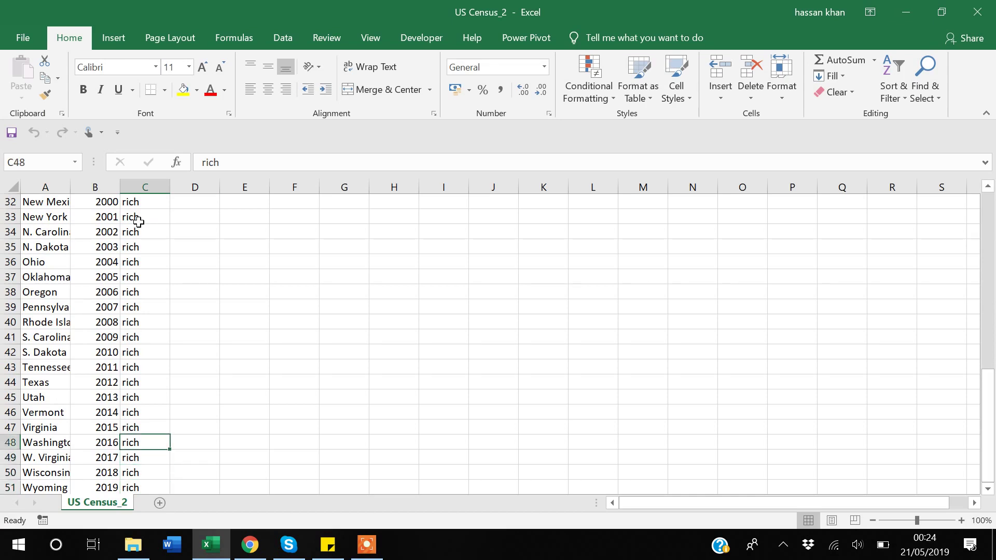
key("ctrl+Up")
key("Left")
key("Left")
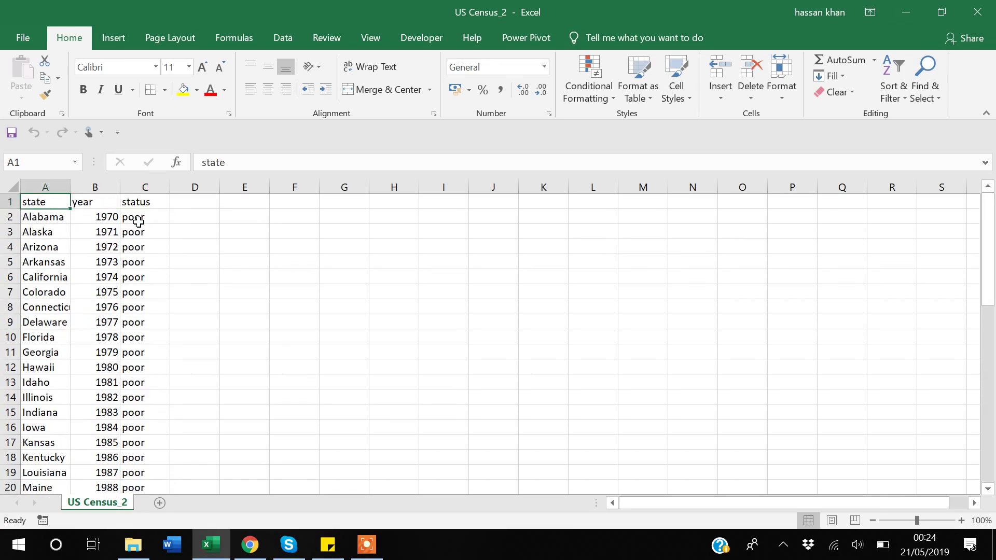
Look through the entries of the state column in US Census_2, and close the workbook.
key("alt+Tab")
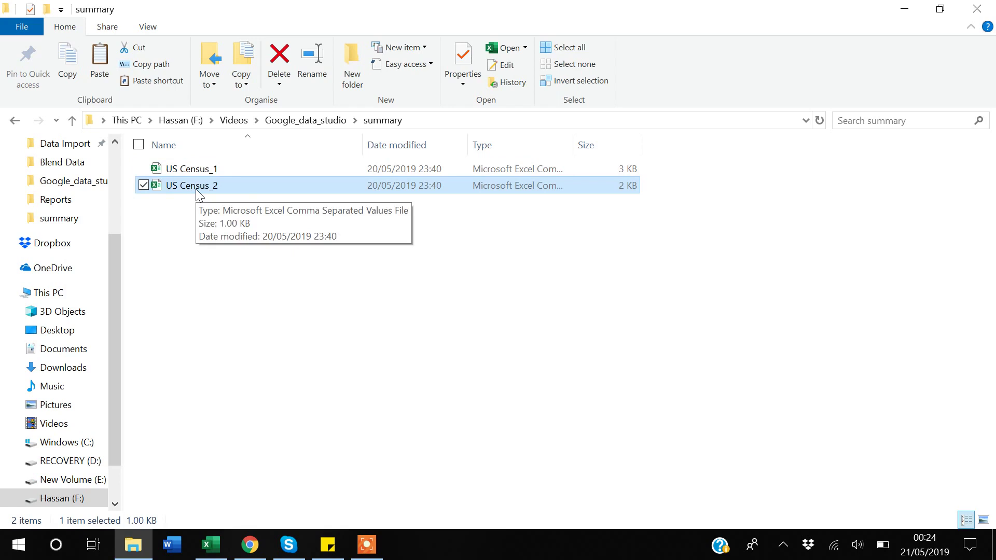
key("alt+Tab")
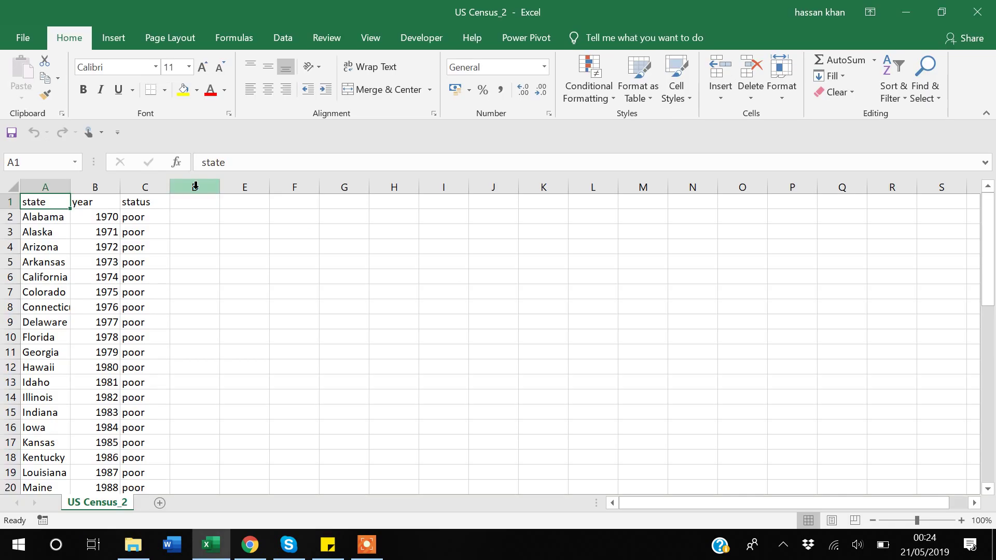
left_click(41, 219)
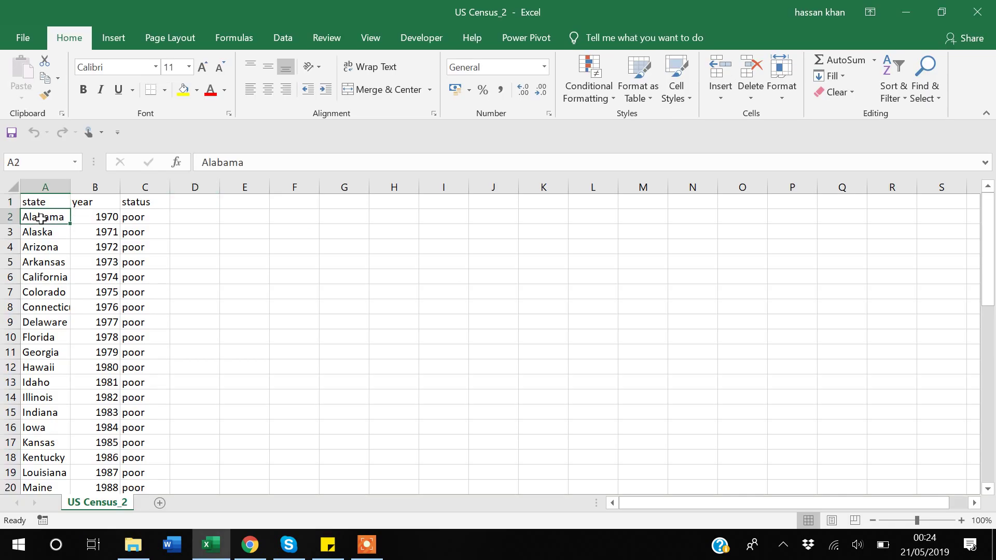
key("Down")
key("Down")
key("Down")
key("Down")
key("Down")
key("Down")
key("Down")
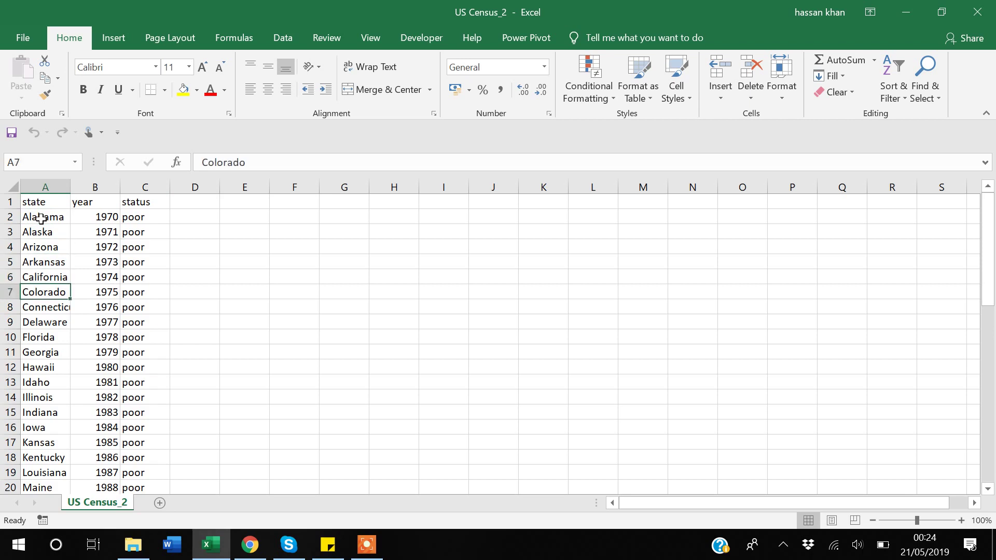
key("Down")
key("Down")
key("Down")
key("Down")
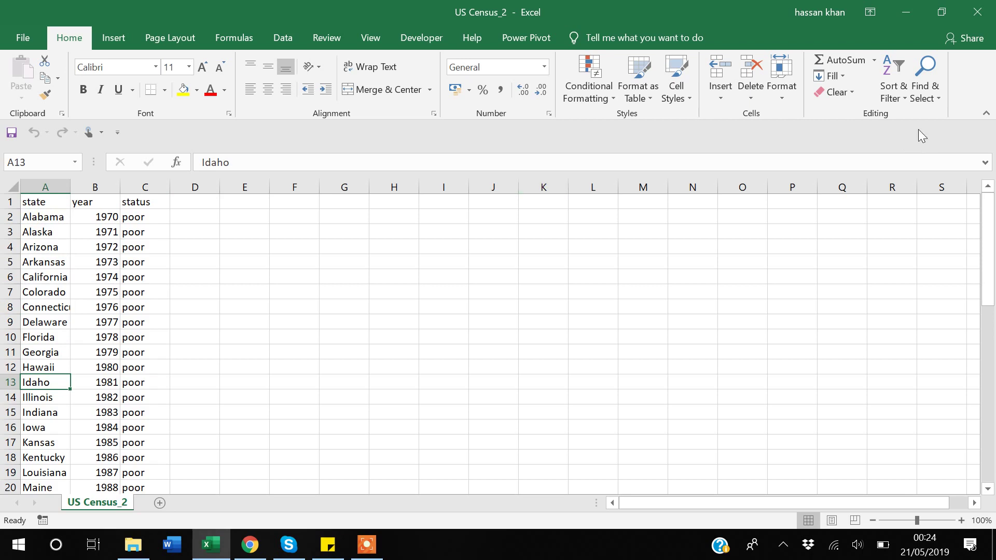
left_click(977, 14)
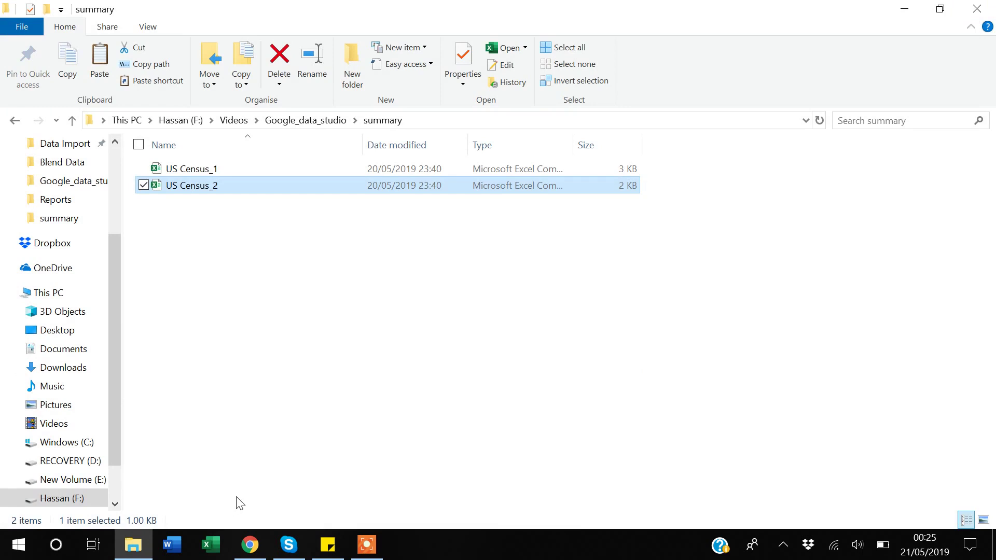
Switch to Google Data Studio in Chrome, create a blank report, and start a new data source with the File Upload connector.
left_click(252, 553)
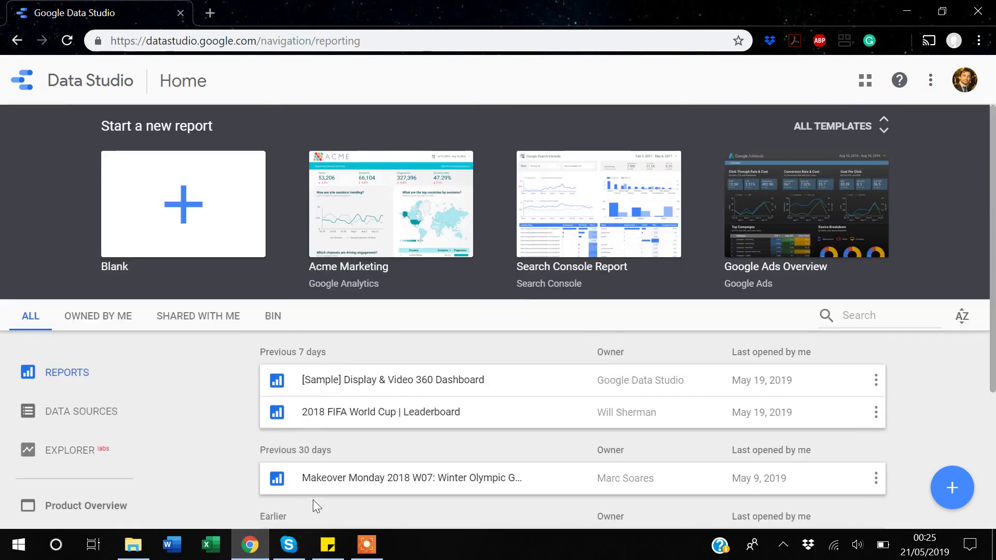
left_click(186, 216)
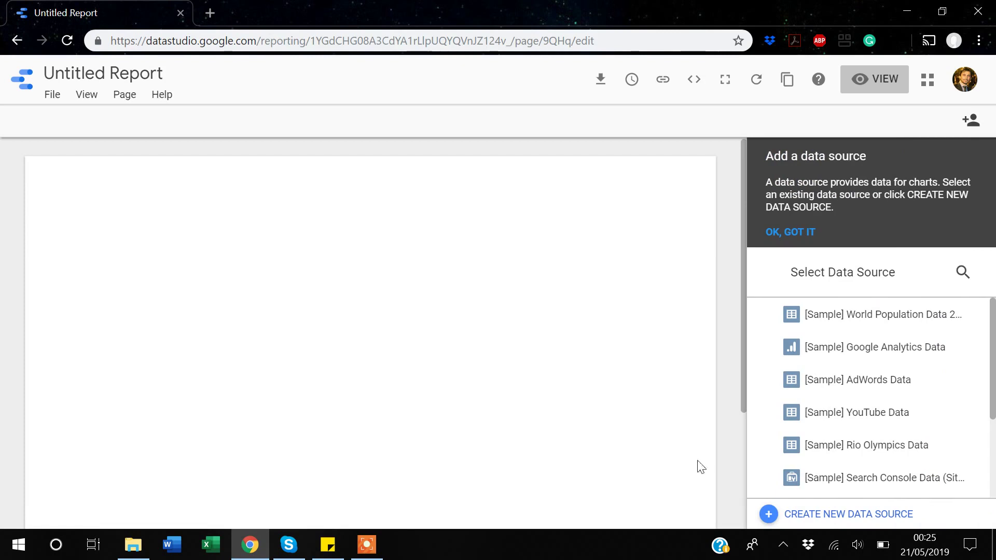
left_click(849, 515)
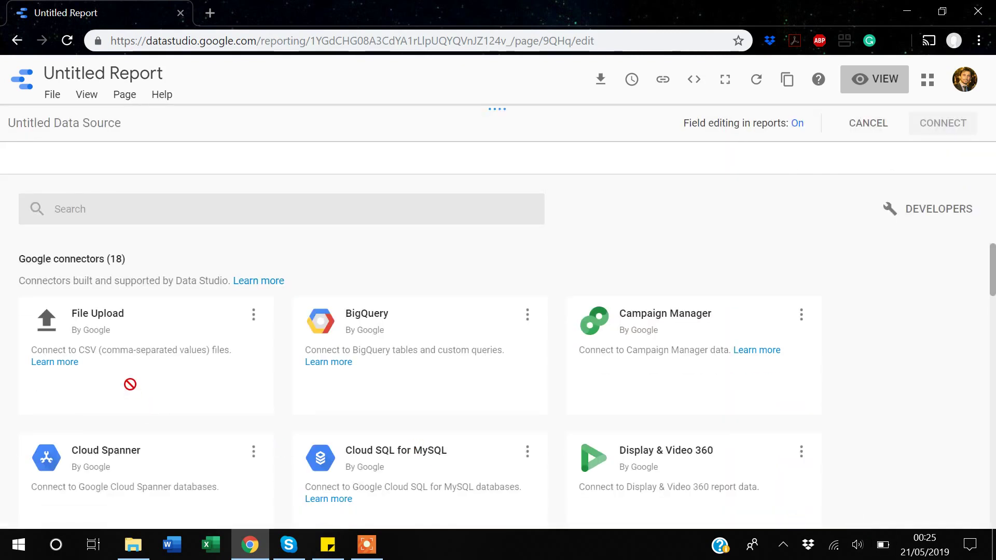
mouse_move(118, 332)
left_click(149, 409)
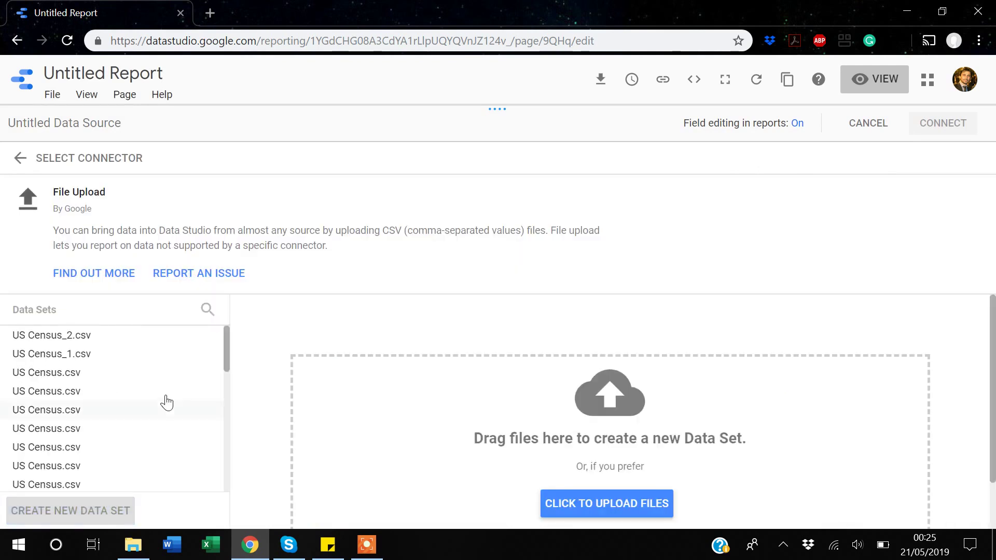
Upload the US Census_1 file from the summary folder as a new data set.
scroll(518, 435, "down", 2)
left_click(623, 452)
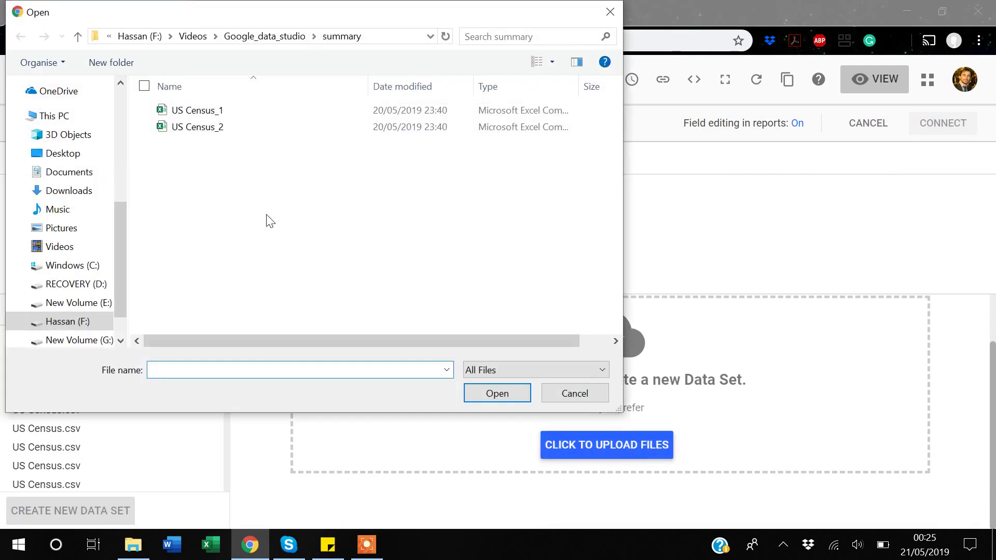
left_click(200, 114)
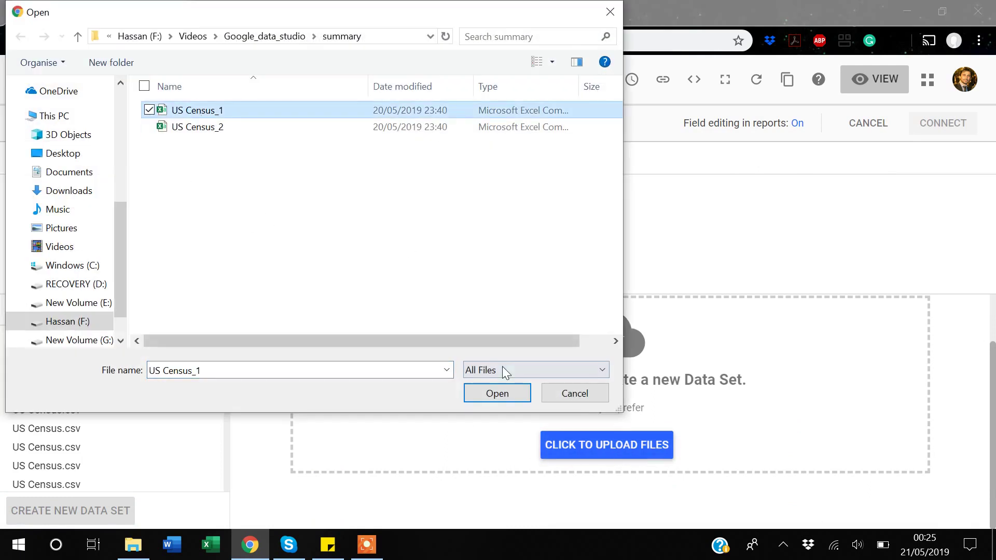
left_click(500, 395)
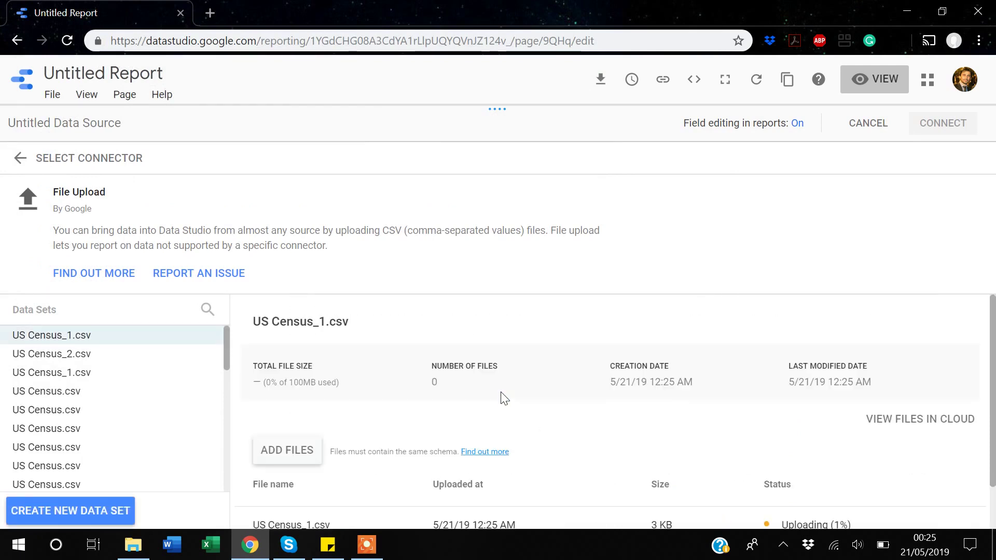
scroll(501, 397, "down", 1)
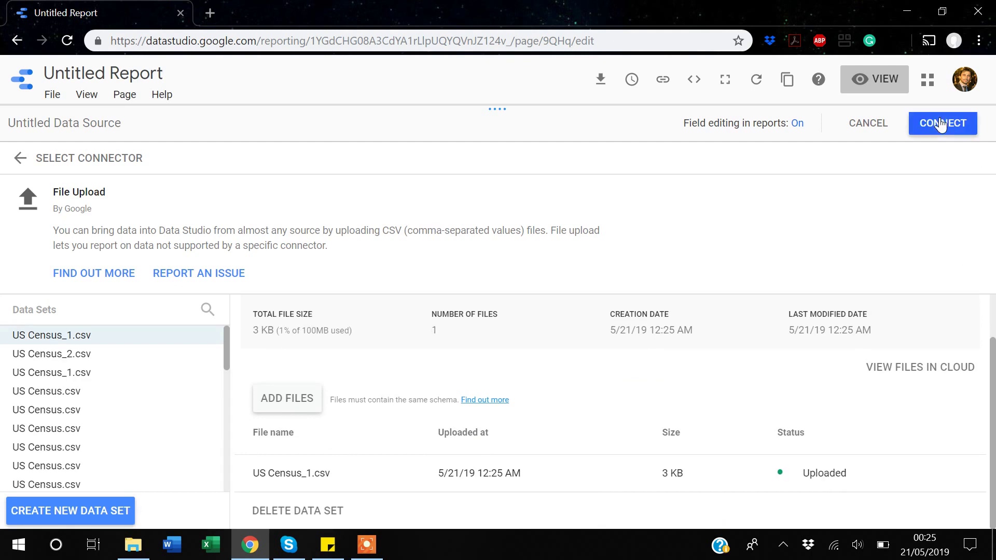
Connect the US Census_1.csv data set and add it to the report with its default fields.
left_click(941, 127)
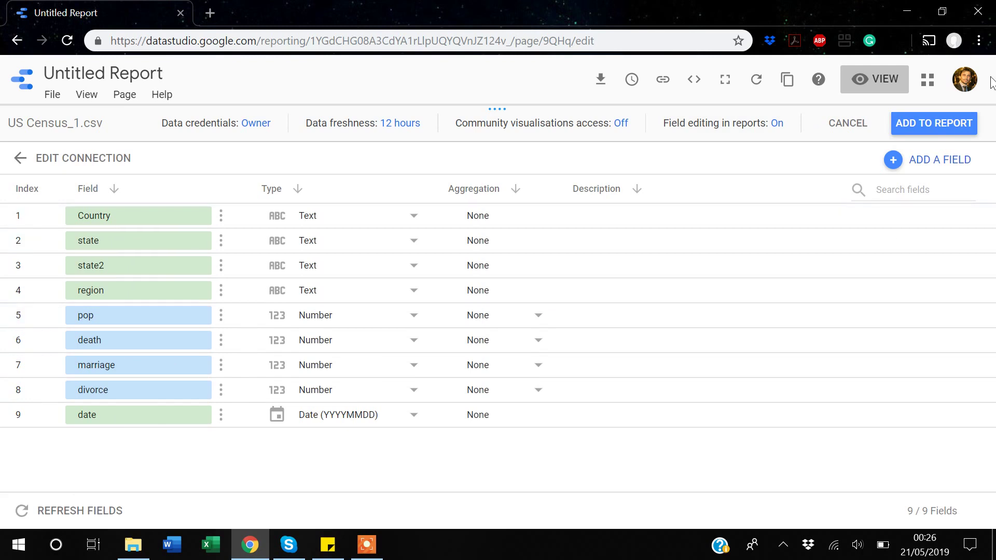
left_click(941, 126)
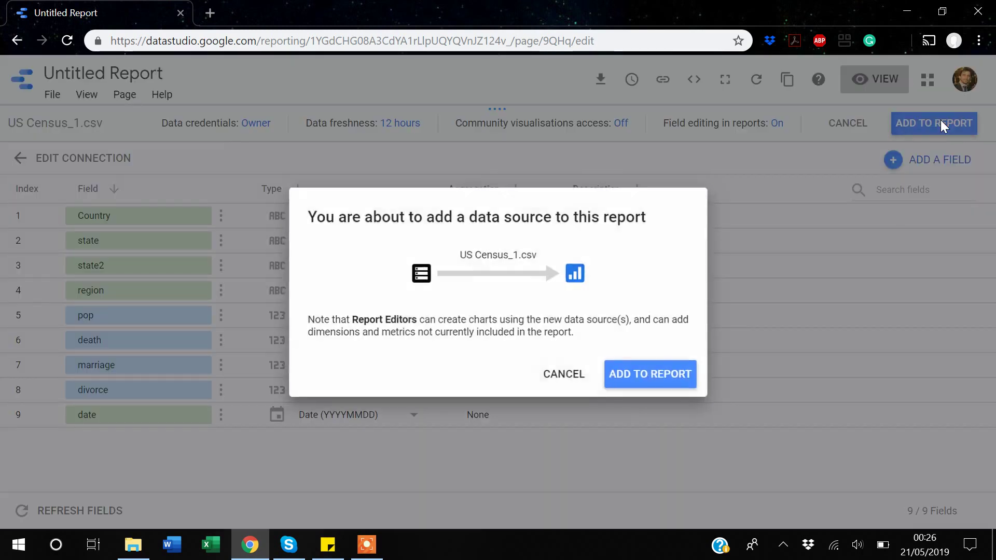
left_click(653, 377)
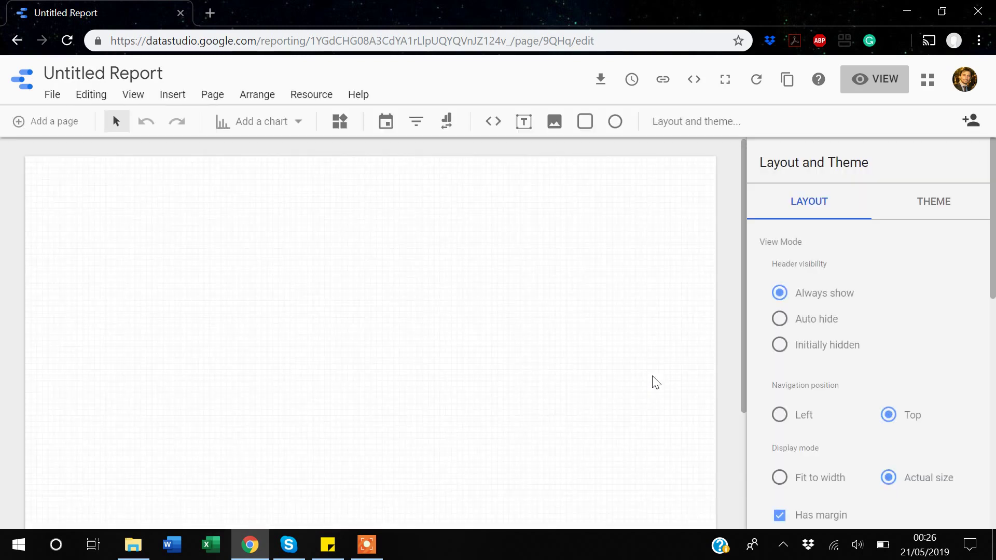
Rename the report as Summary Report.
triple_click(164, 72)
key("BackSpace")
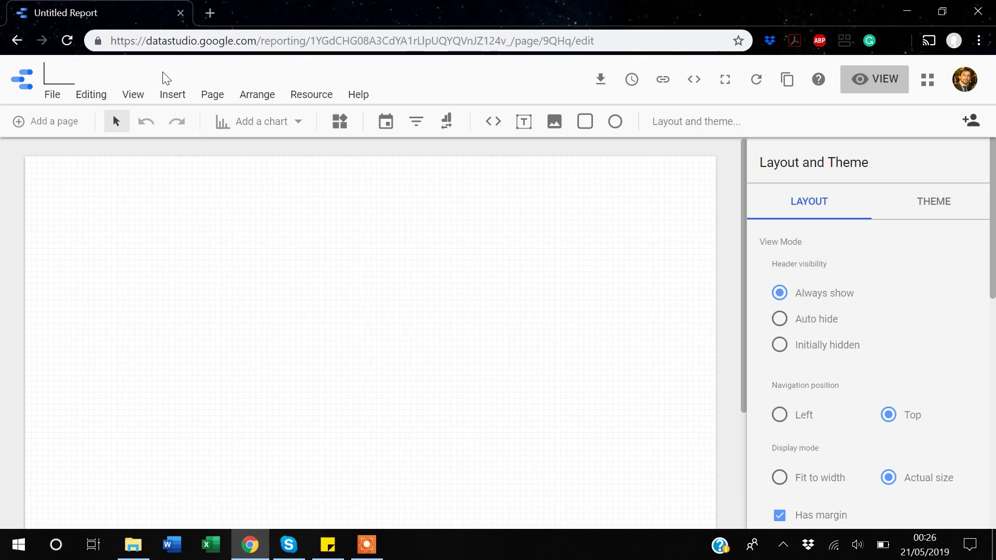
type("Summa")
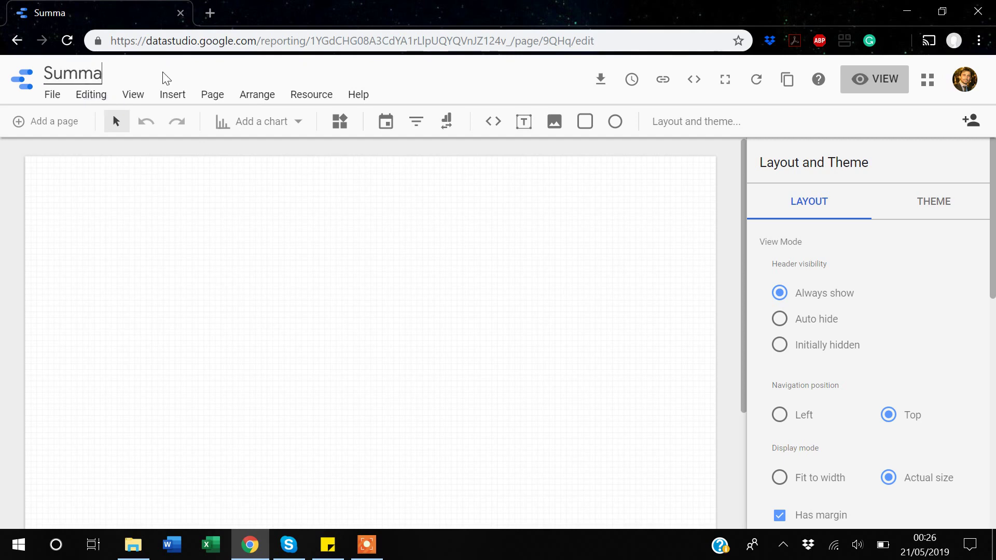
type("ry Report")
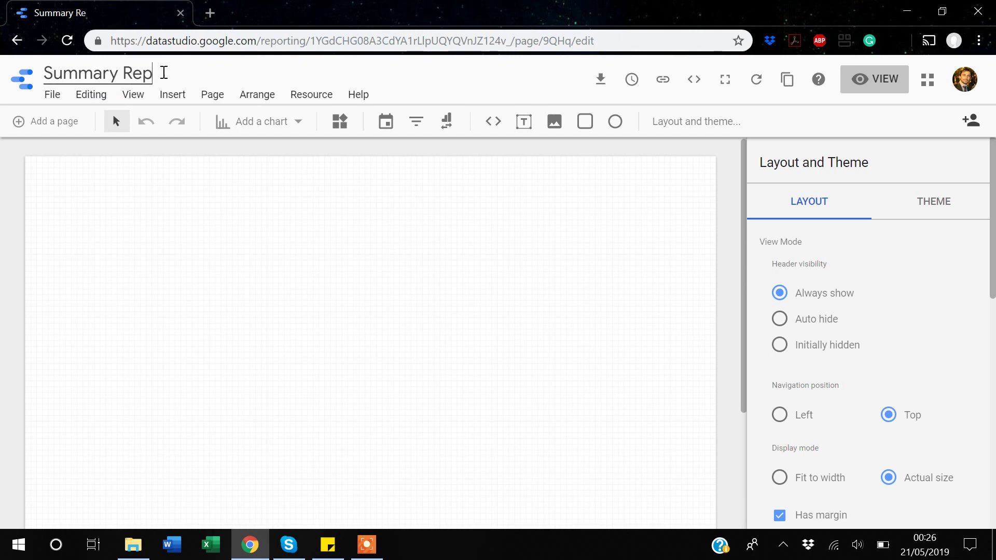
left_click(214, 184)
Draw a rectangle about a third of the page width and align it with the page's top-left corner.
left_click(584, 125)
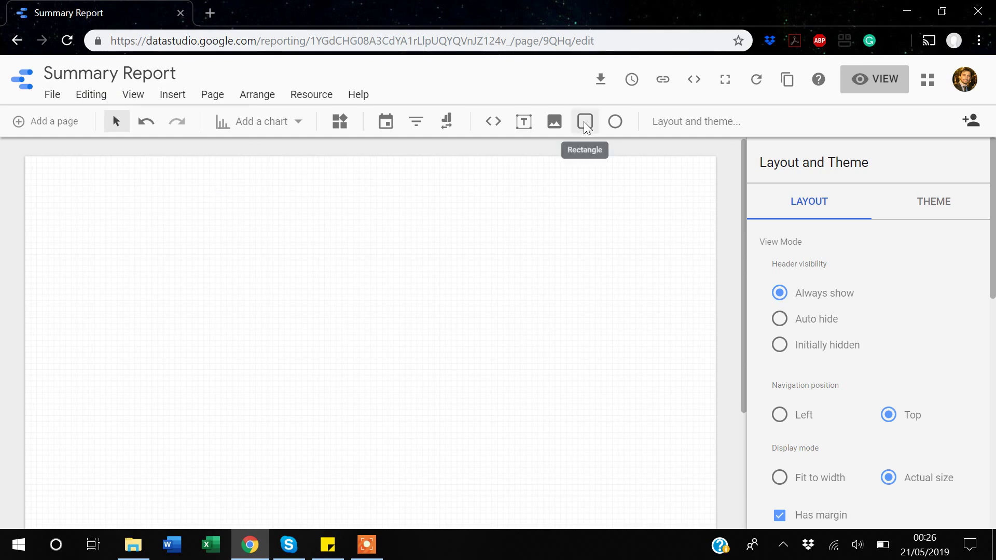
left_click_drag(254, 161, 486, 306)
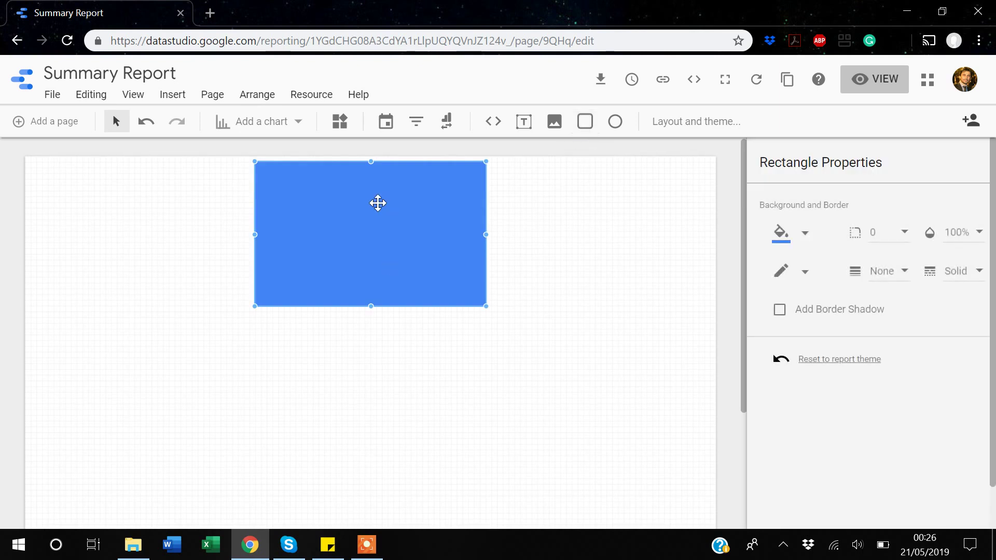
left_click_drag(378, 203, 149, 197)
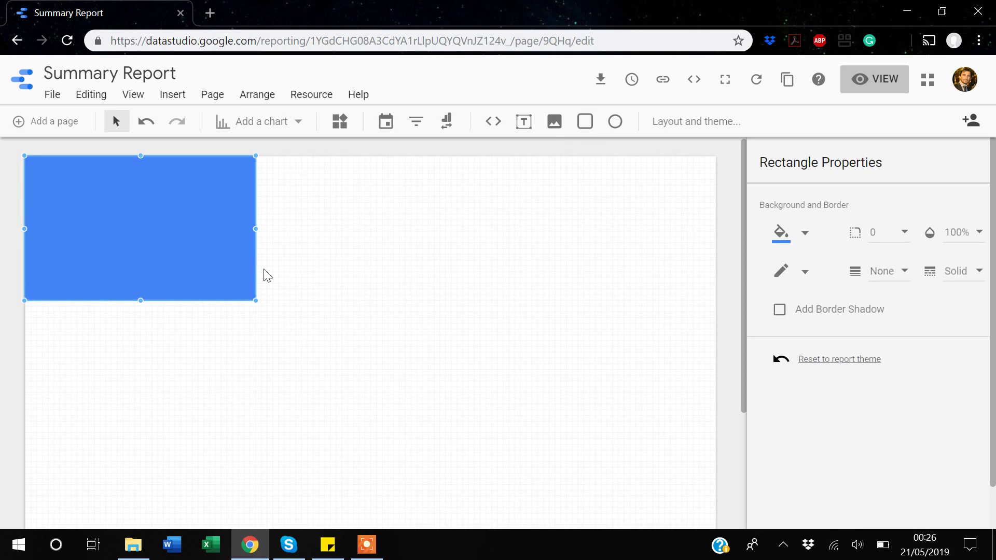
Stretch the blue rectangle across the full page width and reduce its height to form a thin header band.
left_click_drag(256, 230, 716, 194)
left_click_drag(370, 300, 376, 265)
left_click_drag(388, 204, 382, 240)
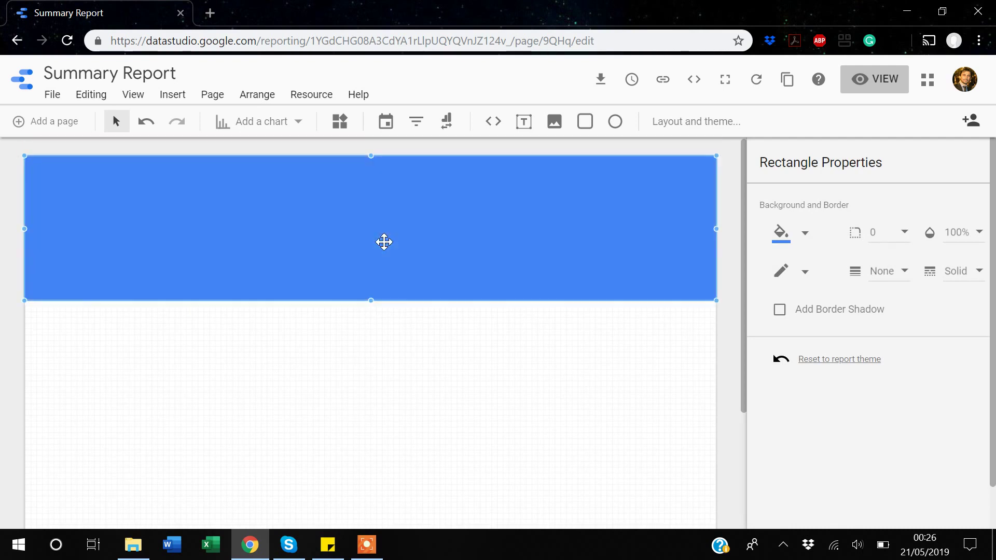
left_click_drag(368, 303, 370, 202)
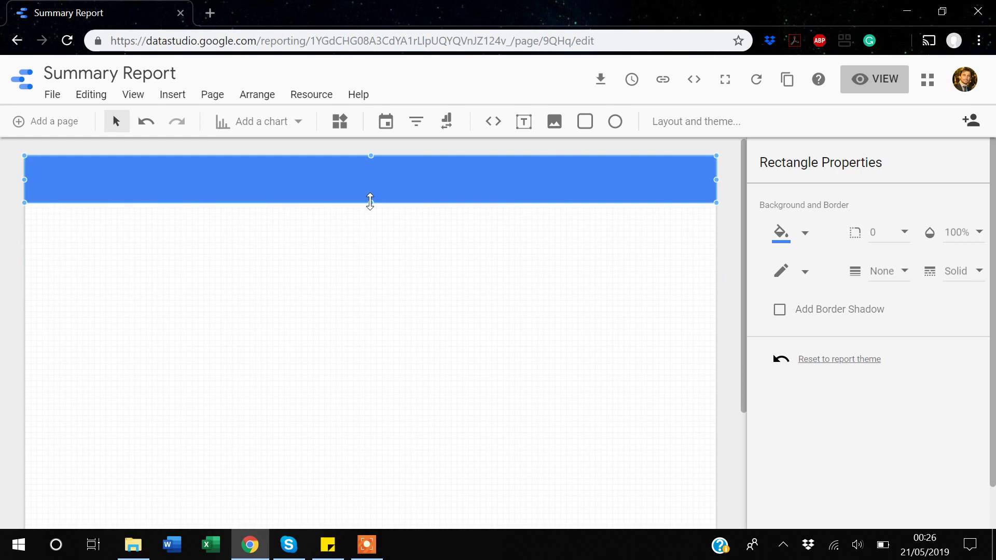
Add a text box, shrink it to the header band's height, place it near the band's middle, and enter Summary Dashboard.
left_click(524, 122)
left_click_drag(272, 179, 503, 324)
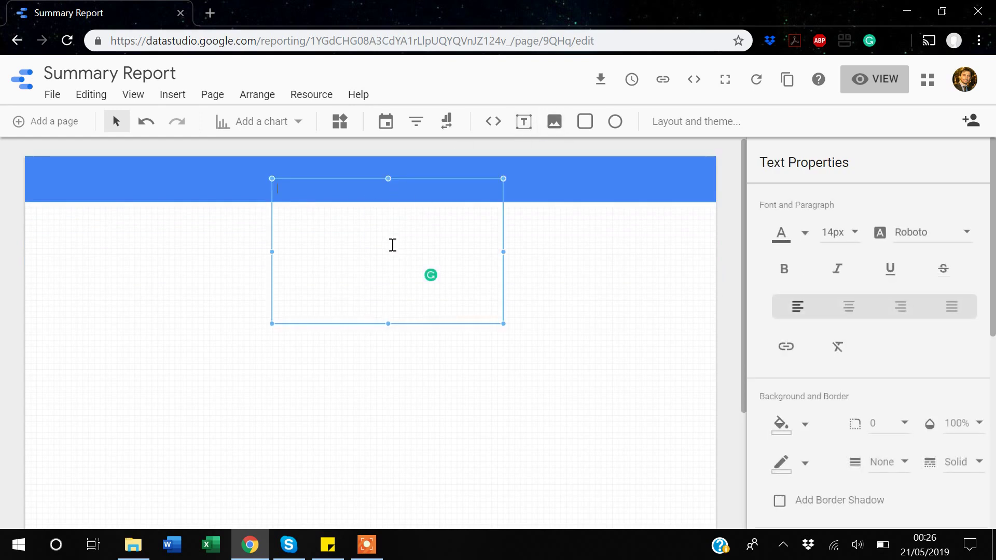
left_click_drag(389, 324, 396, 223)
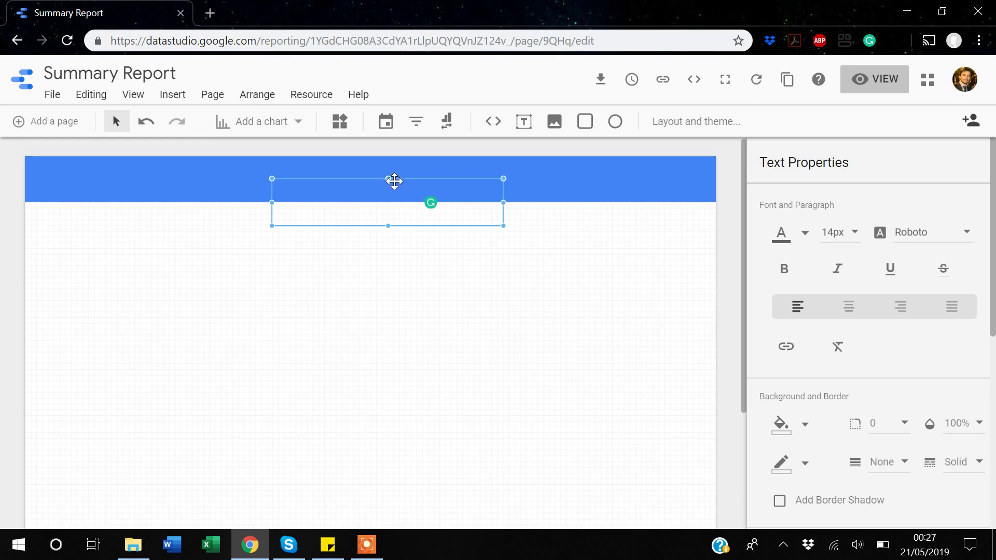
left_click_drag(394, 180, 389, 155)
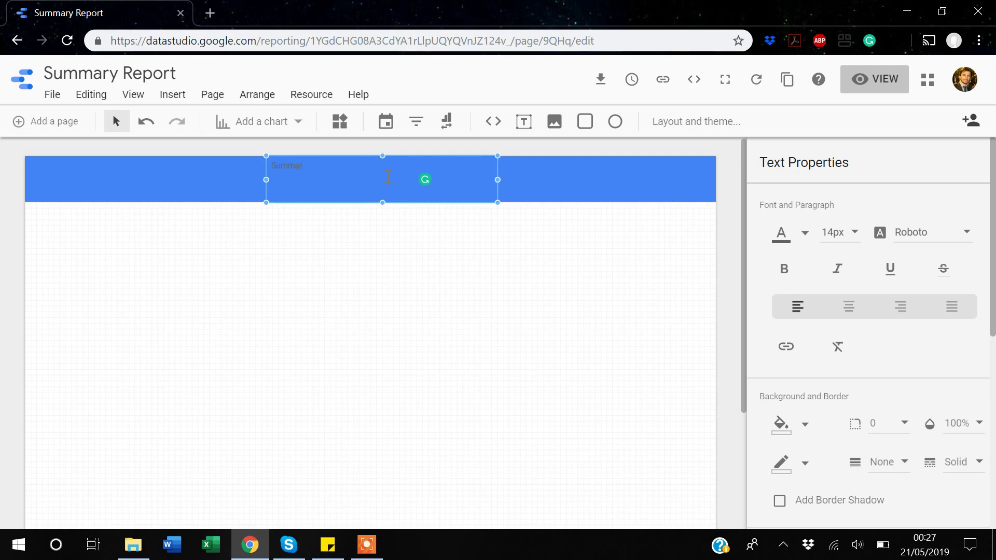
type("hboard")
Format the whole Summary Dashboard title in white at 28px with centred alignment.
key("shift+Left")
key("shift+Left")
key("shift+Left")
key("shift+Left")
key("shift+Left")
key("shift+Left")
key("shift+Left")
key("shift+Left")
key("shift+Left")
key("shift+Left")
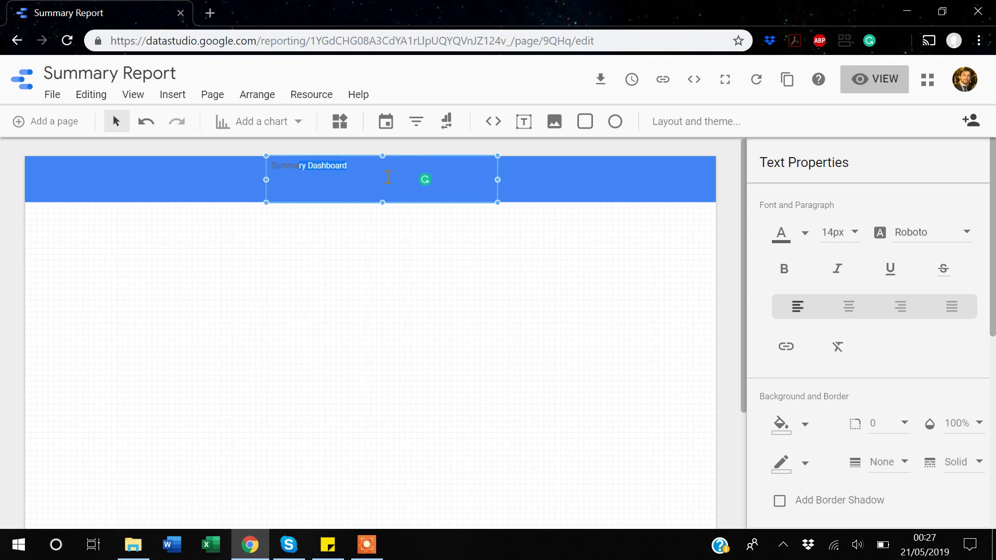
key("shift+Left")
key("shift+Left")
key("shift+Left")
left_click(804, 235)
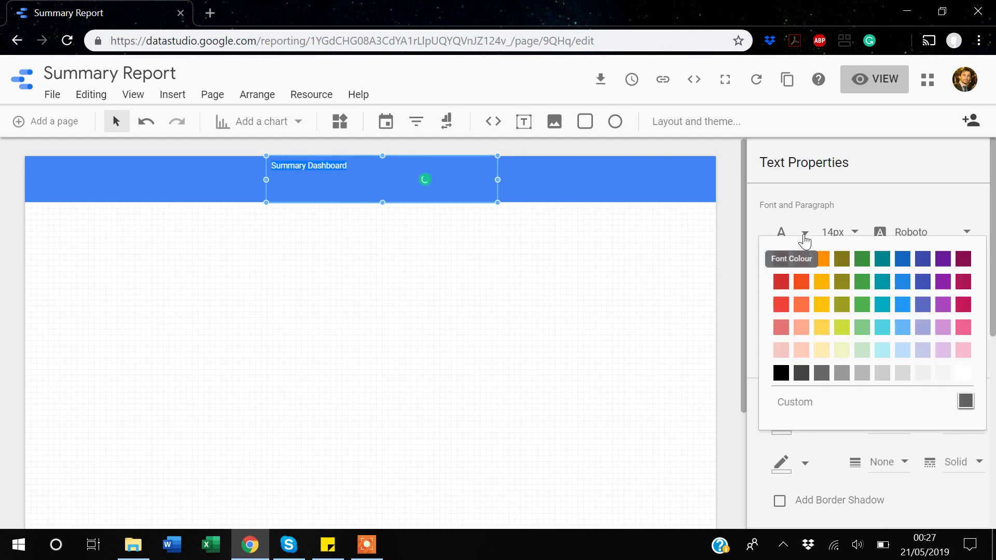
left_click(964, 373)
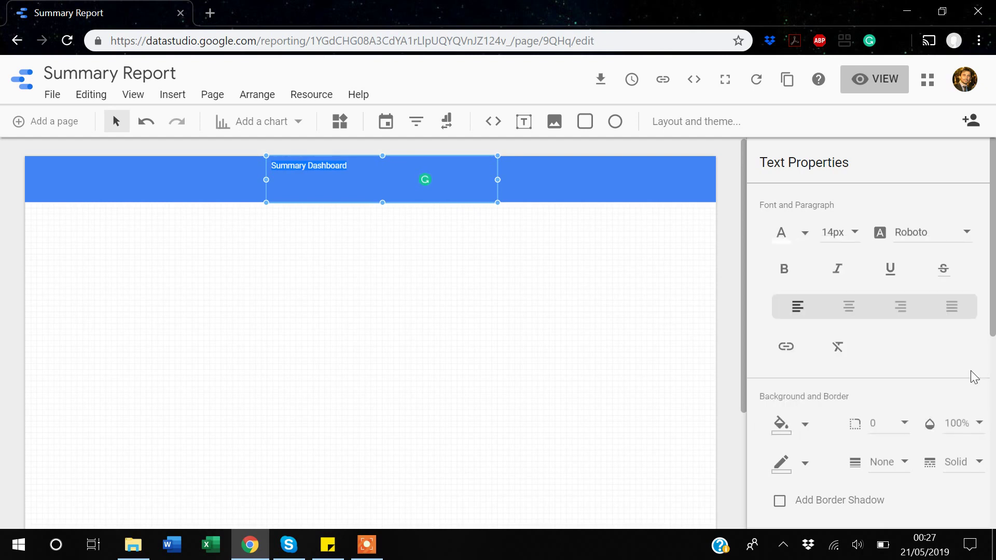
left_click(854, 236)
left_click(845, 345)
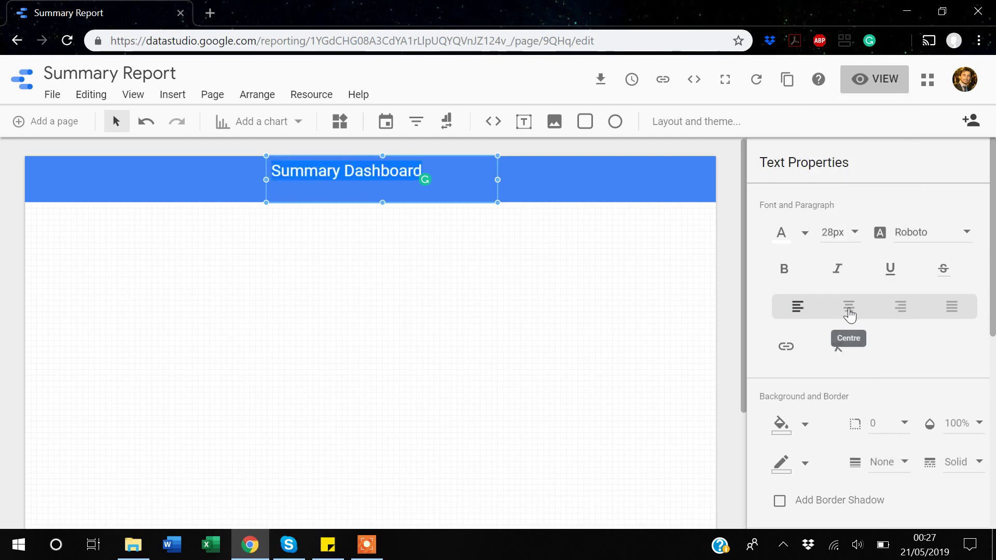
left_click(849, 311)
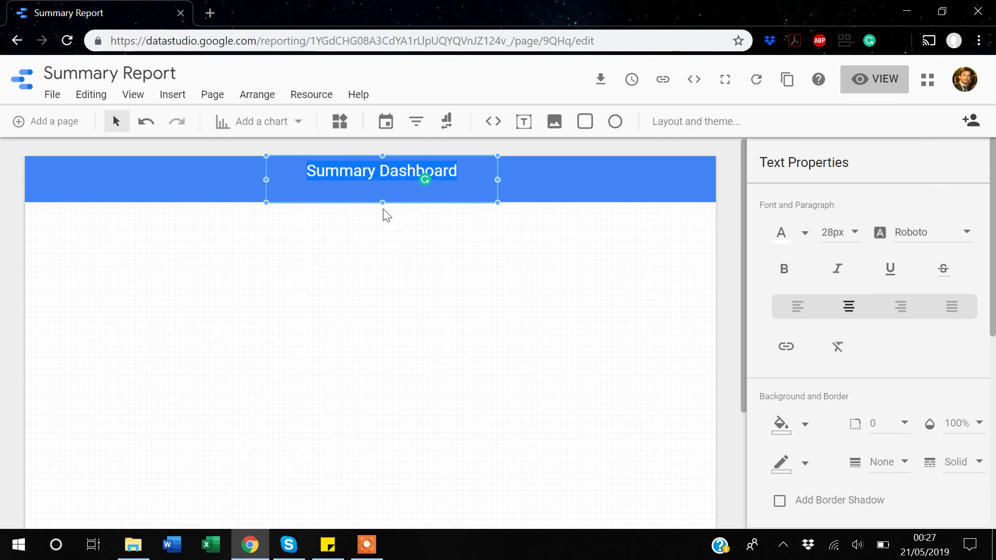
Reduce the title text box's height and centre it vertically within the header band.
left_click_drag(382, 202, 383, 191)
left_click_drag(471, 161, 468, 167)
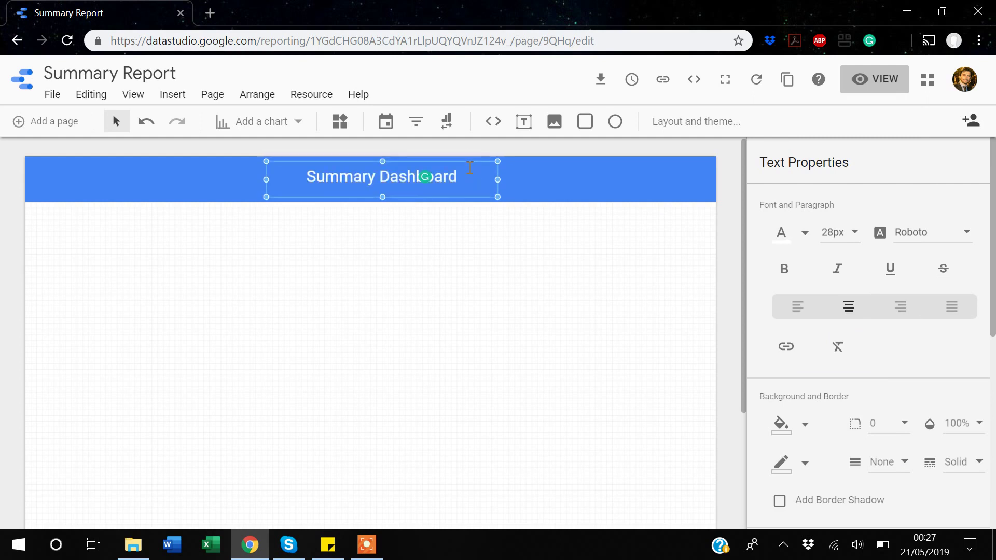
left_click(335, 225)
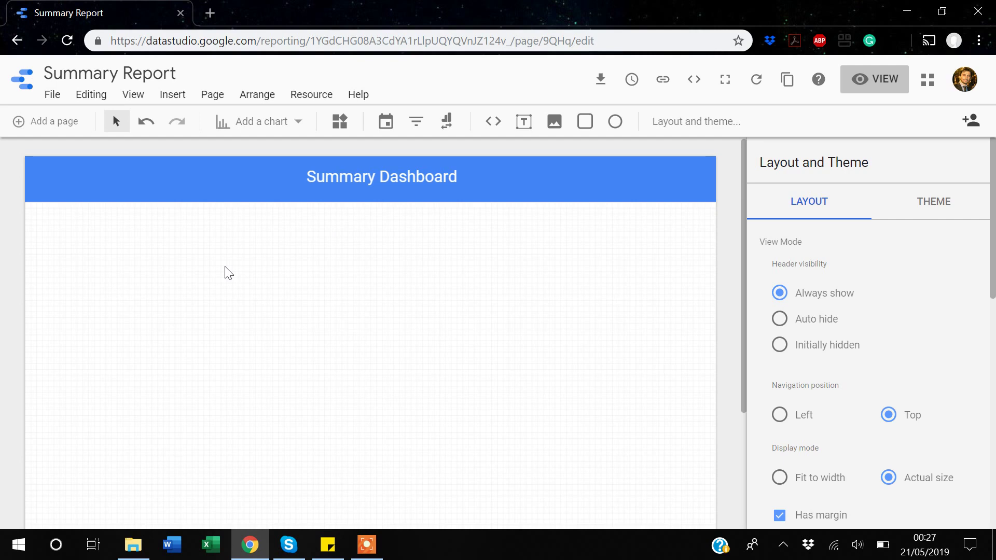
Insert a time series chart directly below the header at the page's left edge and enlarge it to nearly half the page width.
left_click(174, 98)
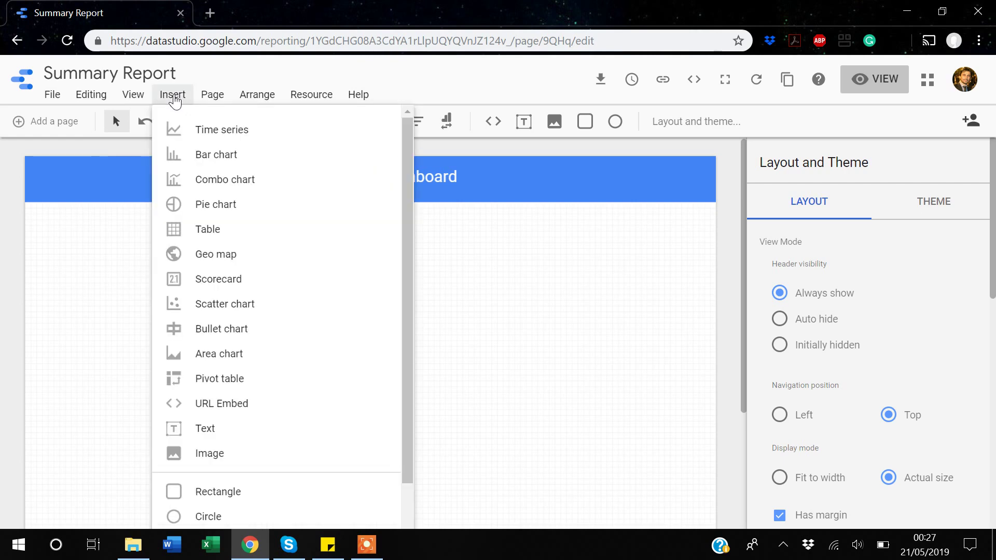
left_click(187, 130)
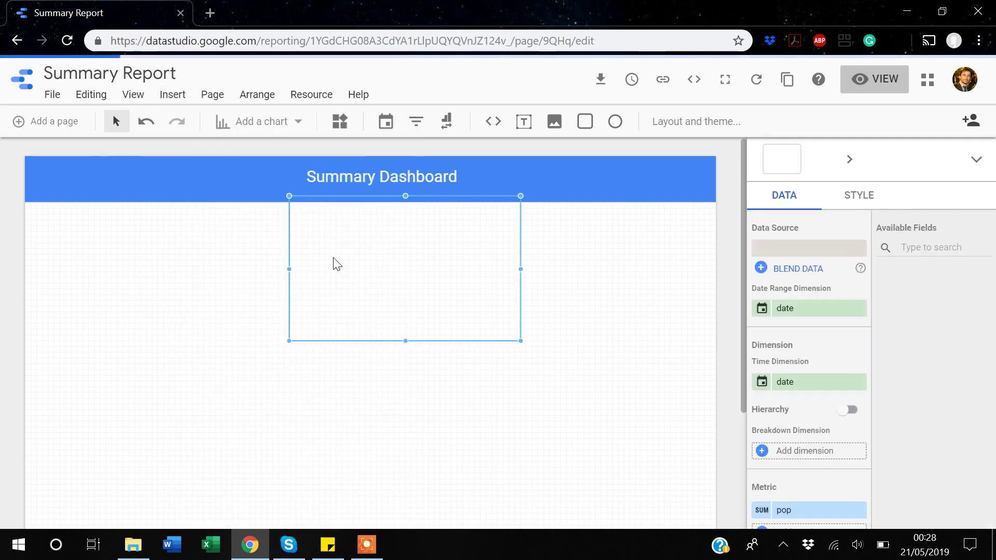
left_click_drag(371, 213, 105, 236)
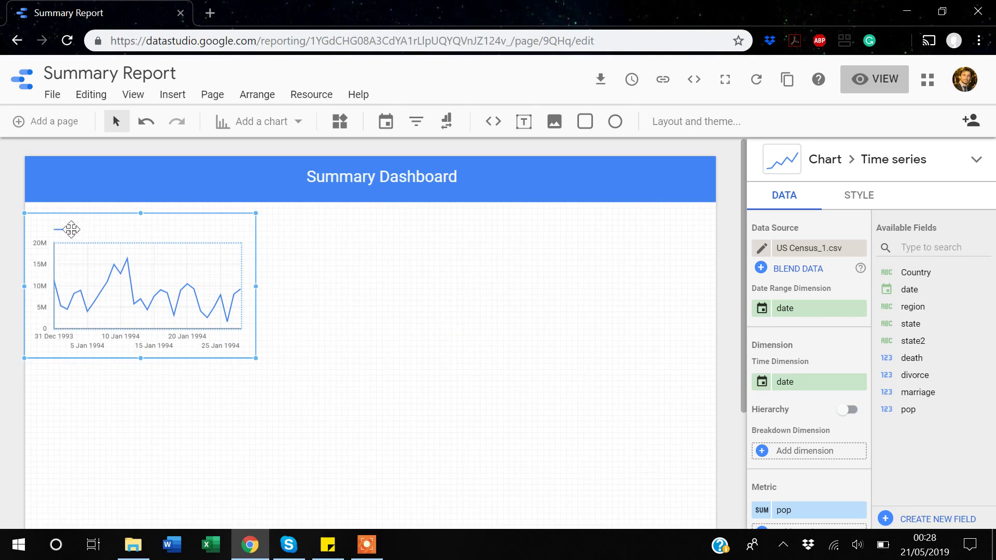
left_click_drag(256, 358, 337, 359)
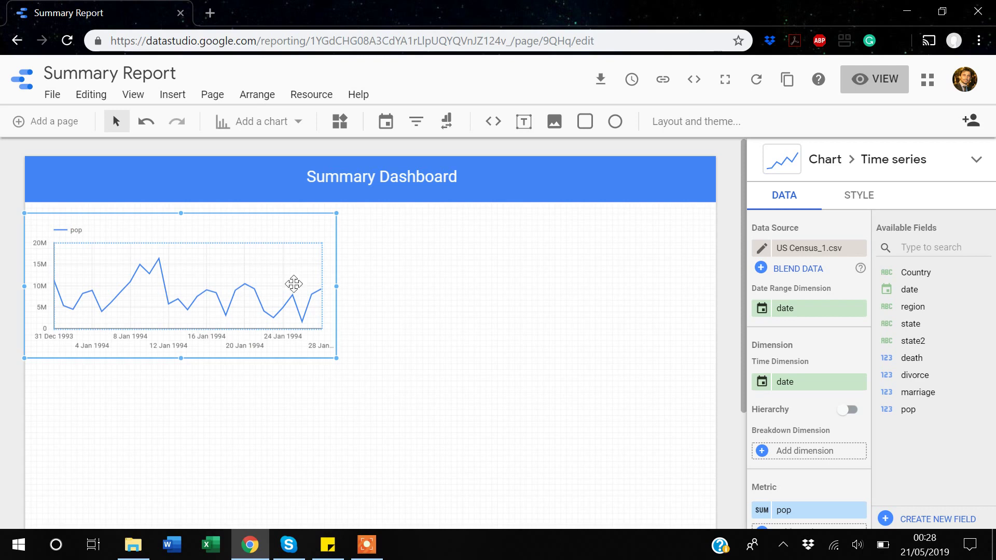
left_click_drag(336, 213, 335, 204)
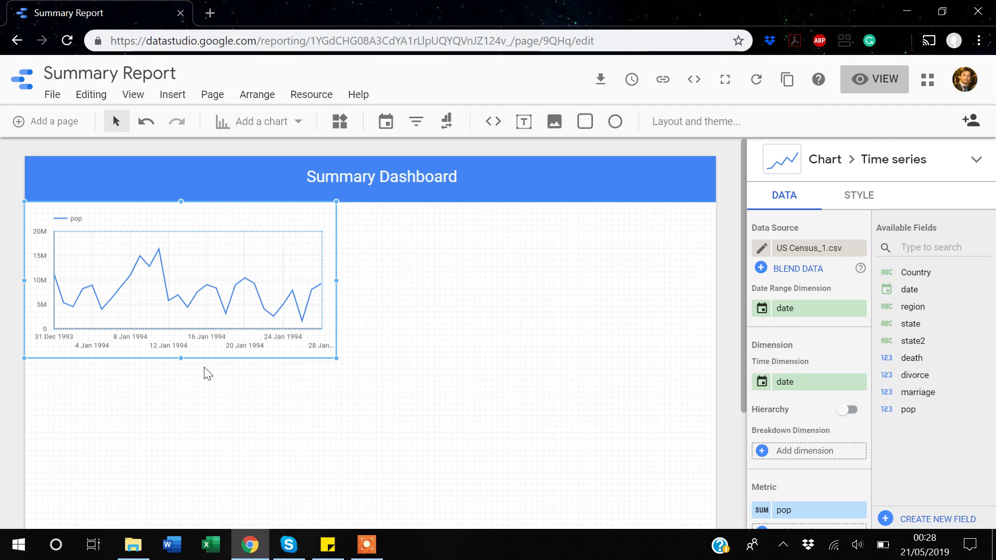
left_click_drag(181, 358, 179, 369)
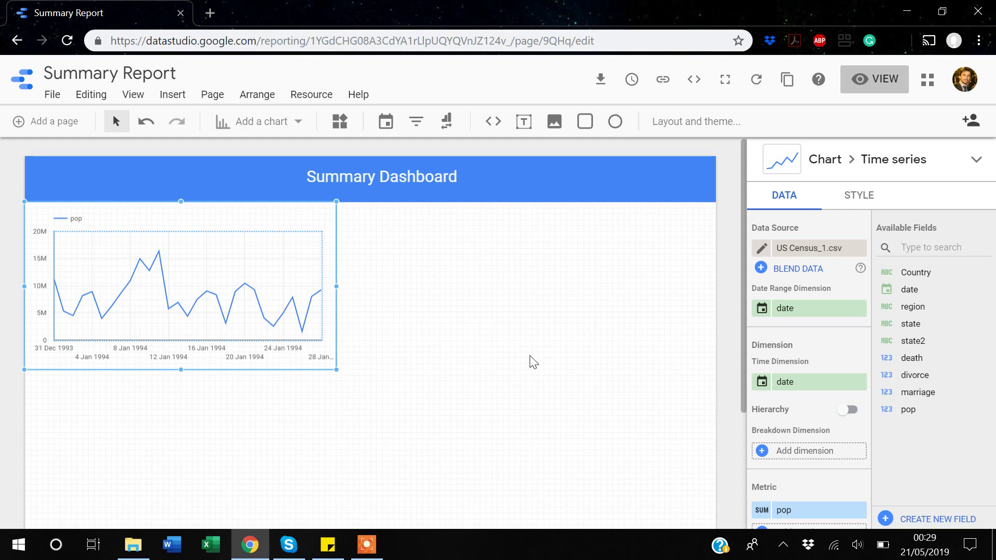
Duplicate the time series chart and place the copy beside the original below the header.
right_click(265, 218)
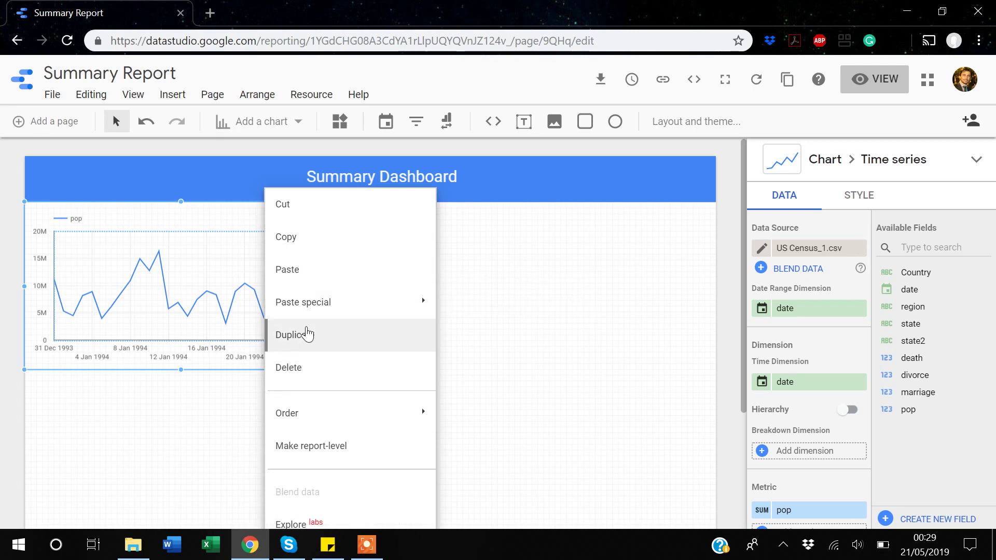
left_click(309, 335)
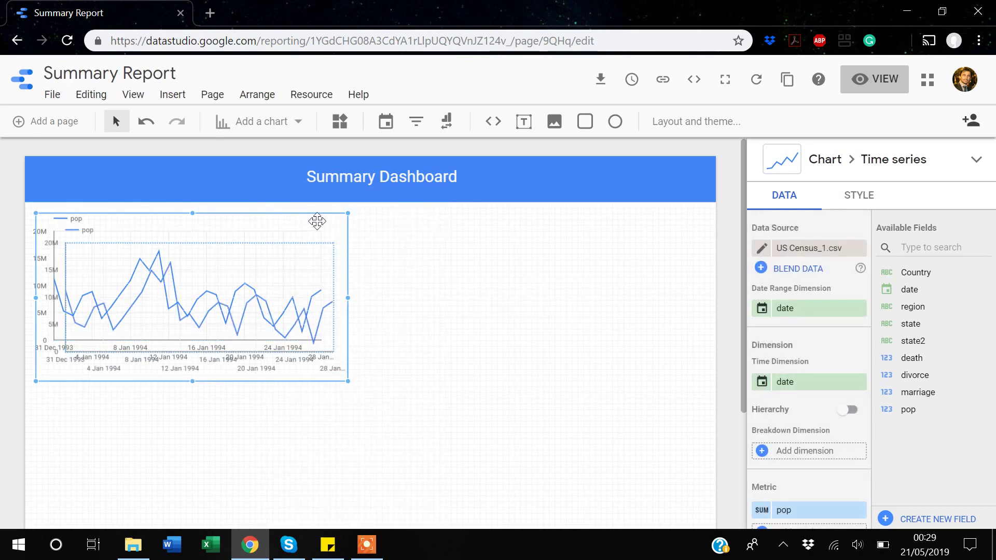
left_click_drag(316, 224, 534, 240)
left_click_drag(616, 213, 638, 223)
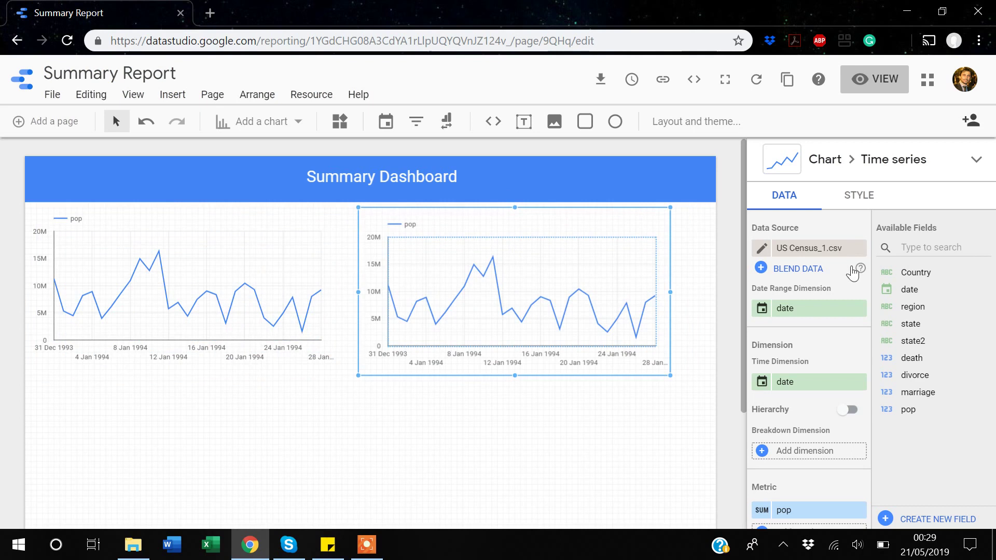
Remove the US Census_1.csv data source from the copied time series chart.
left_click(859, 249)
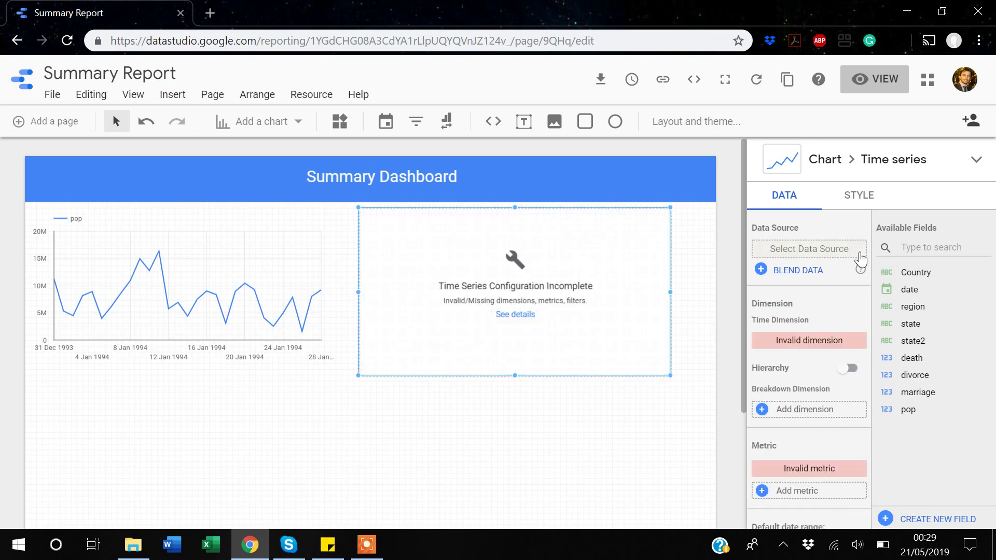
scroll(861, 258, "down", 1)
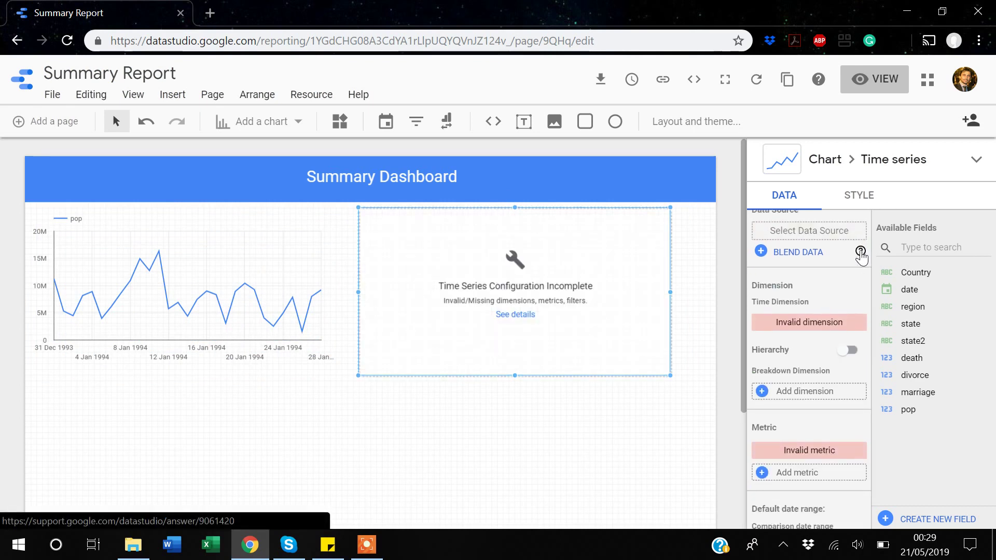
scroll(861, 255, "up", 1)
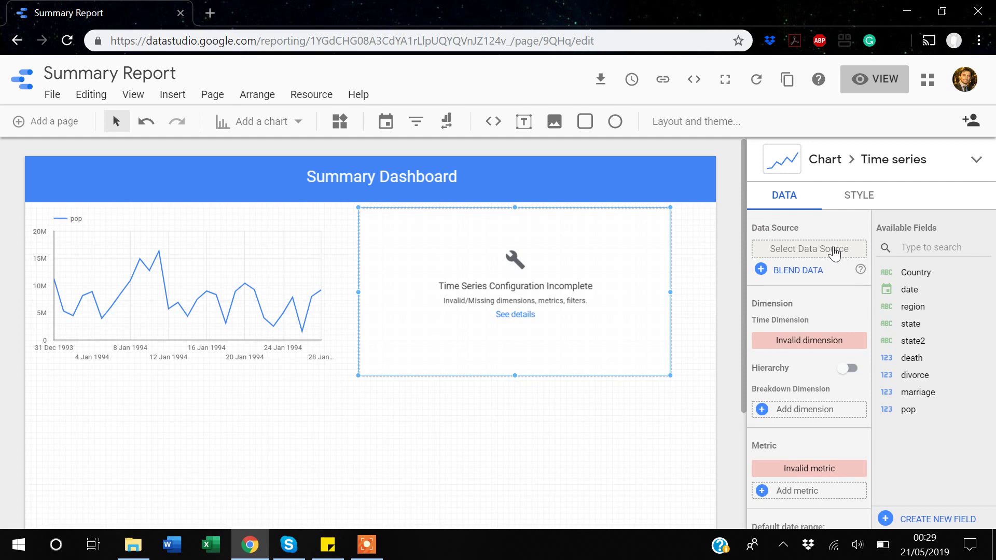
Create a new file-upload data source for the copied chart by uploading US Census_2 from the summary folder.
left_click(805, 251)
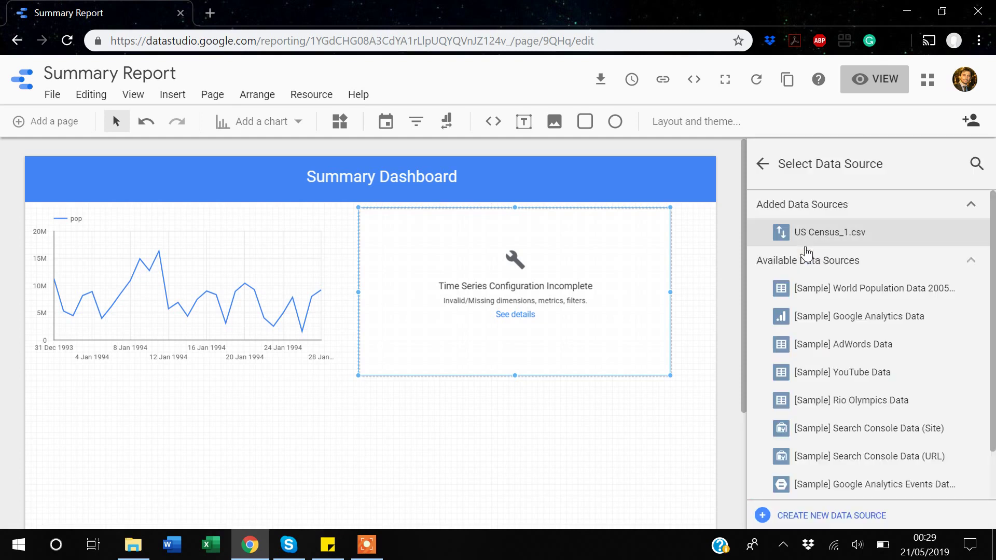
left_click(830, 516)
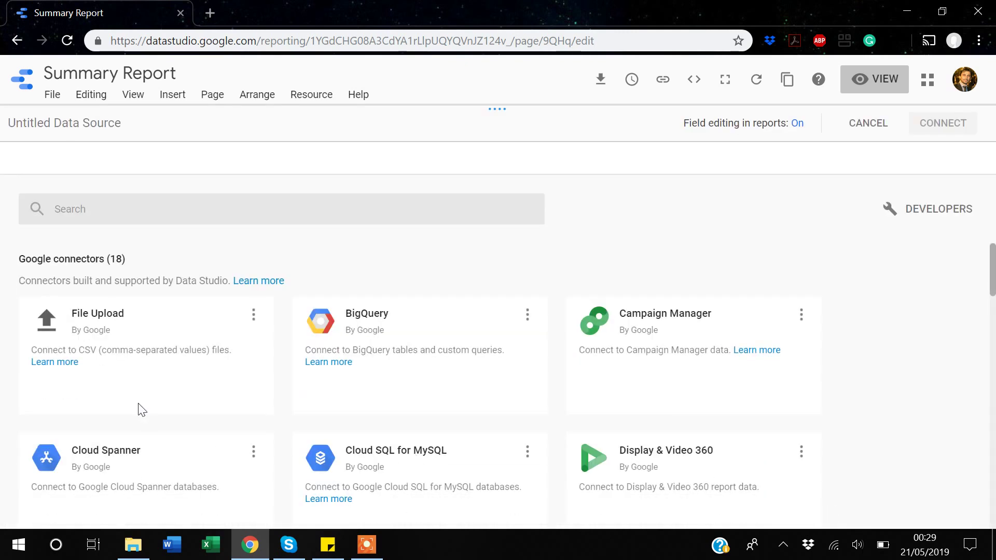
mouse_move(111, 360)
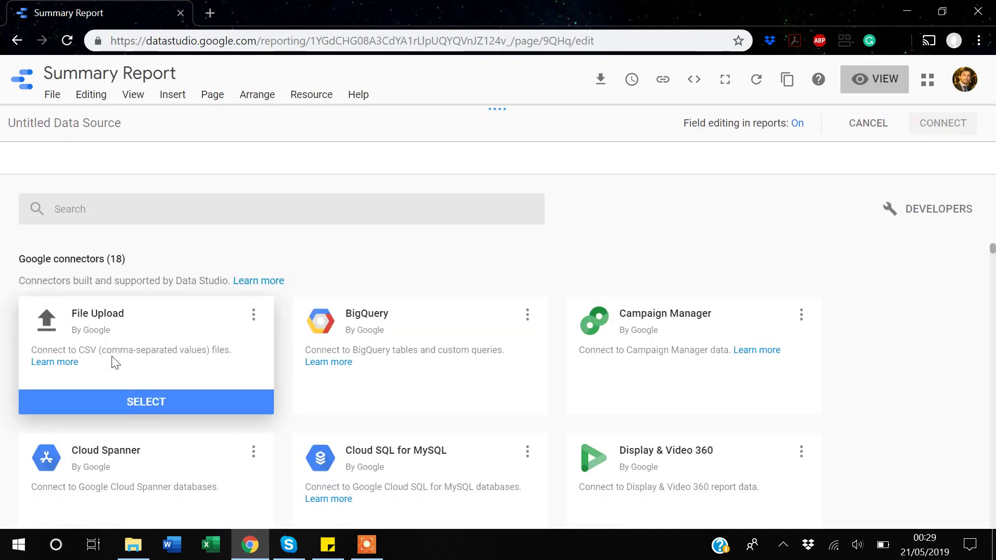
left_click(126, 410)
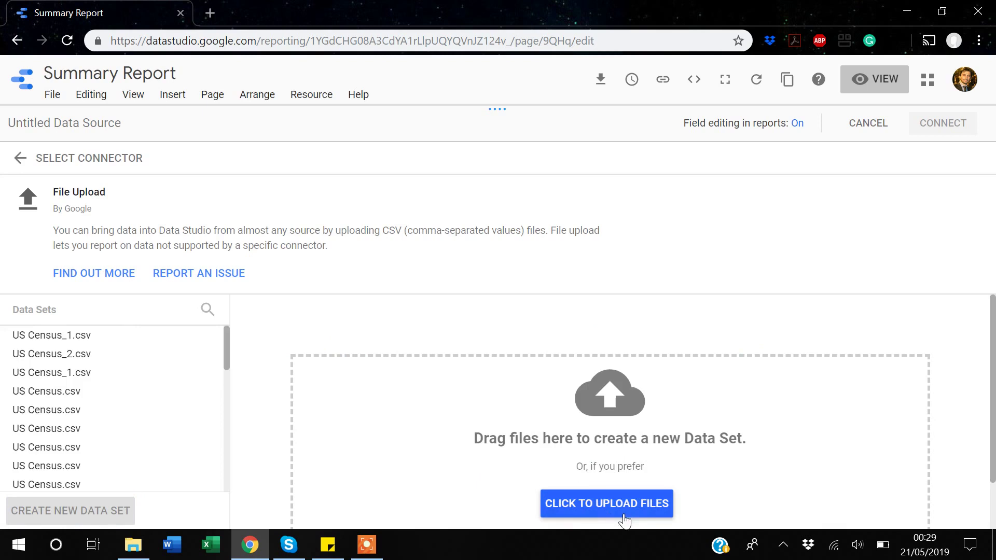
left_click(618, 504)
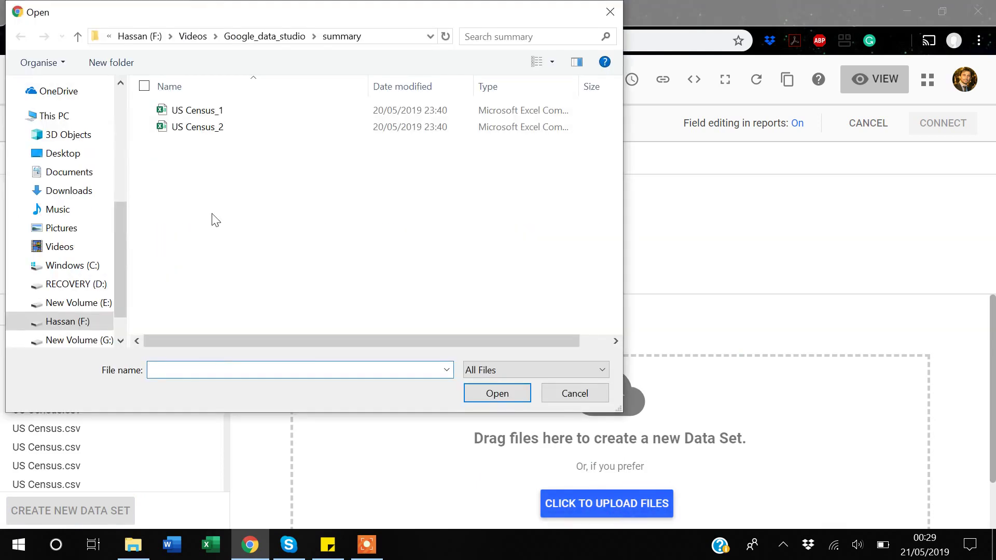
left_click(205, 132)
left_click(508, 392)
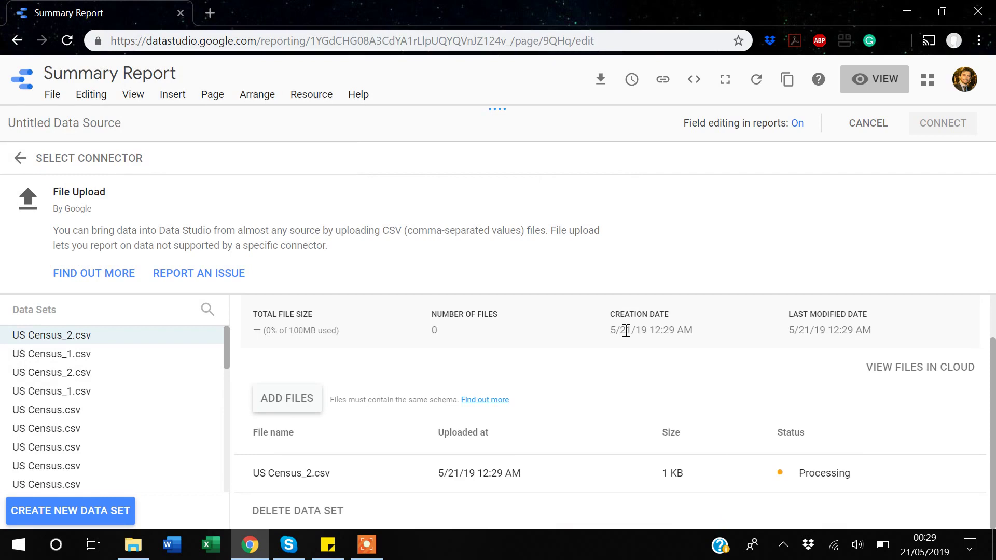
Connect the US Census_2.csv data set and add it to the report with its default fields.
left_click(940, 128)
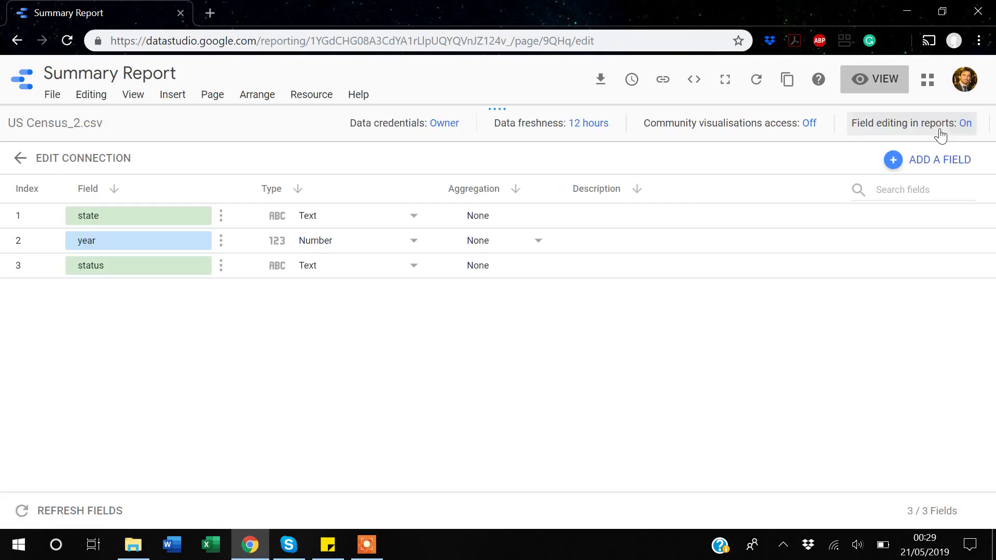
left_click(933, 125)
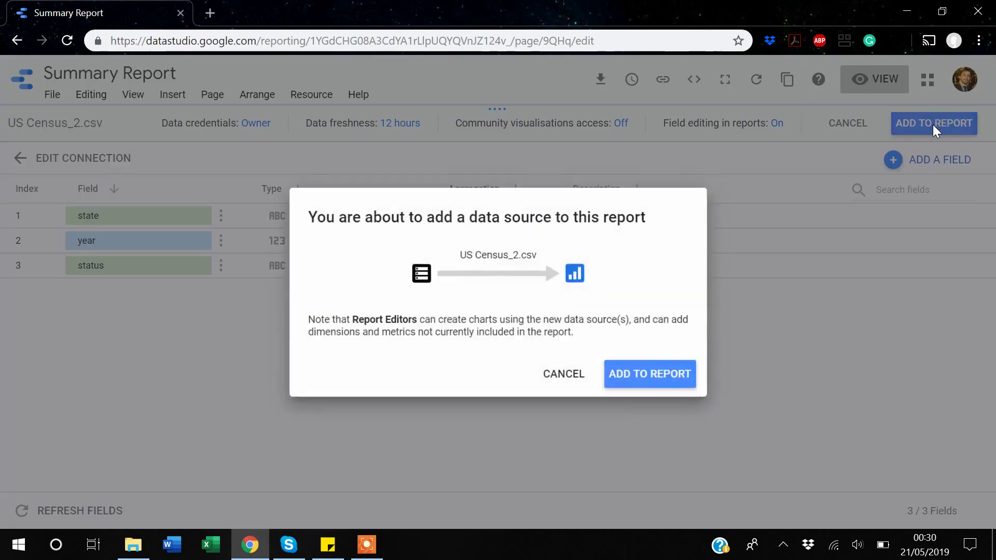
left_click(660, 374)
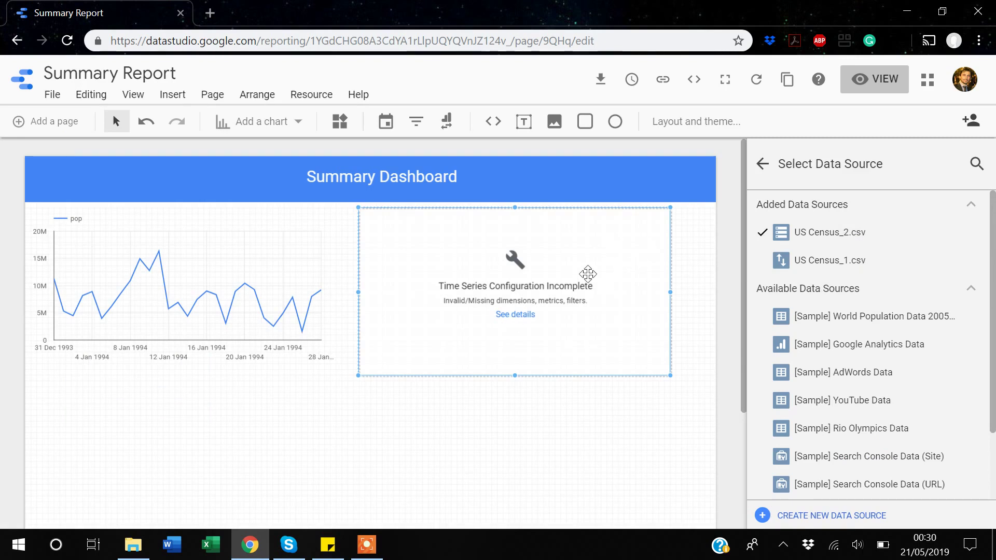
Delete the copied time series chart and select the original one.
key("Delete")
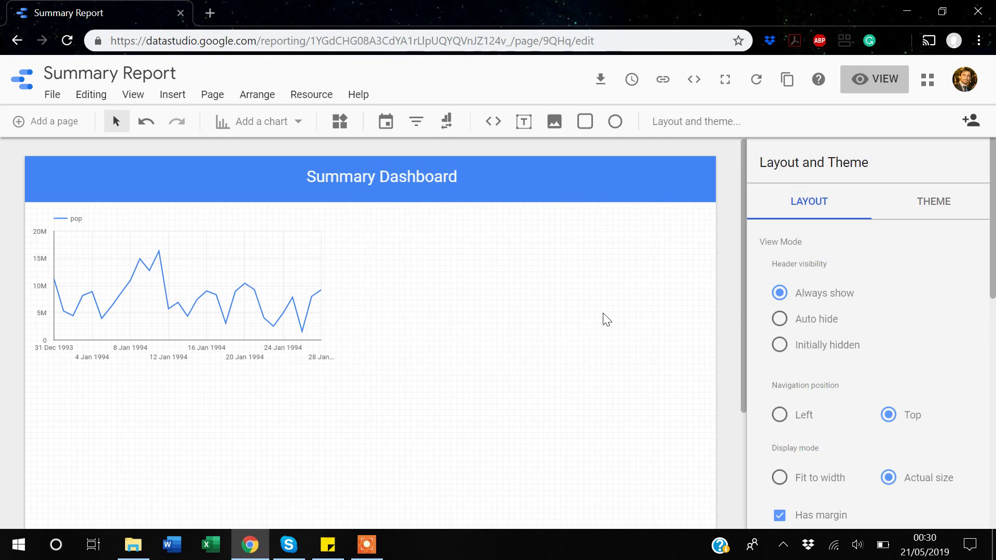
left_click(268, 252)
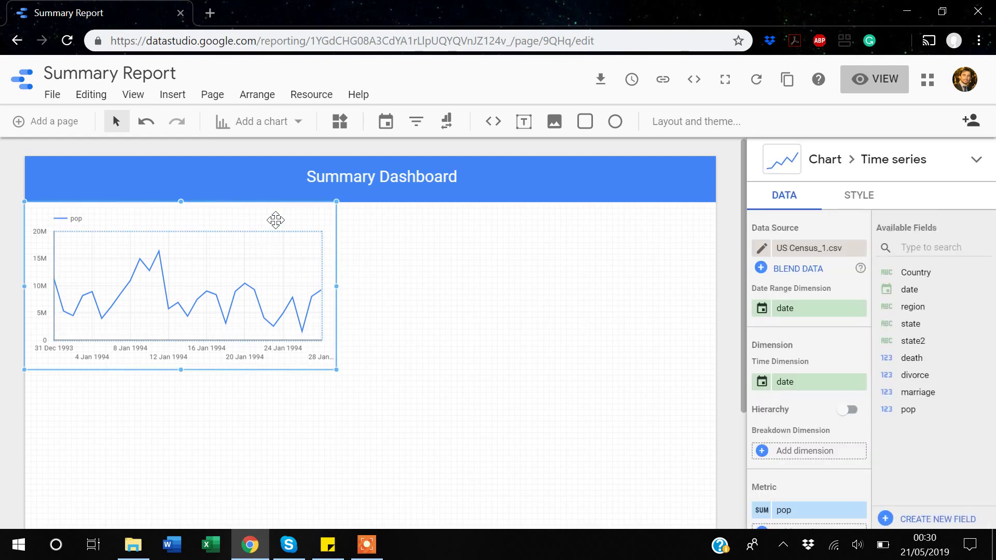
Duplicate the time series chart and place the copy beside the original, just below the Summary Dashboard header.
right_click(275, 223)
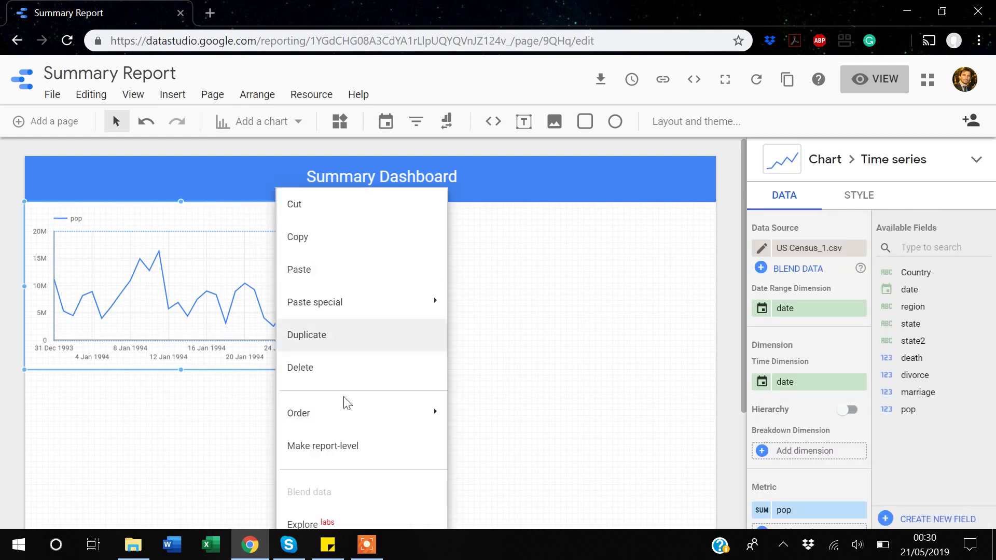
left_click(331, 342)
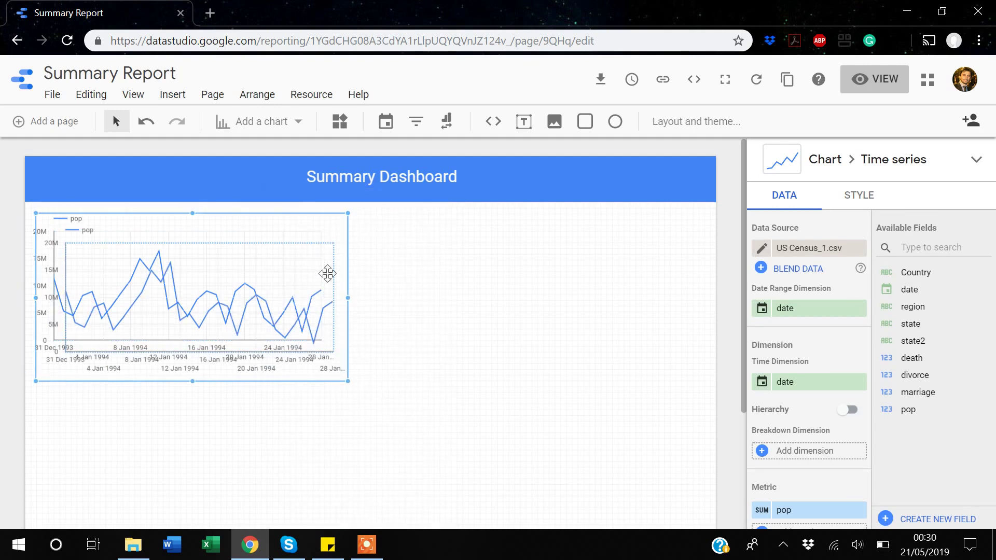
left_click_drag(316, 235, 634, 225)
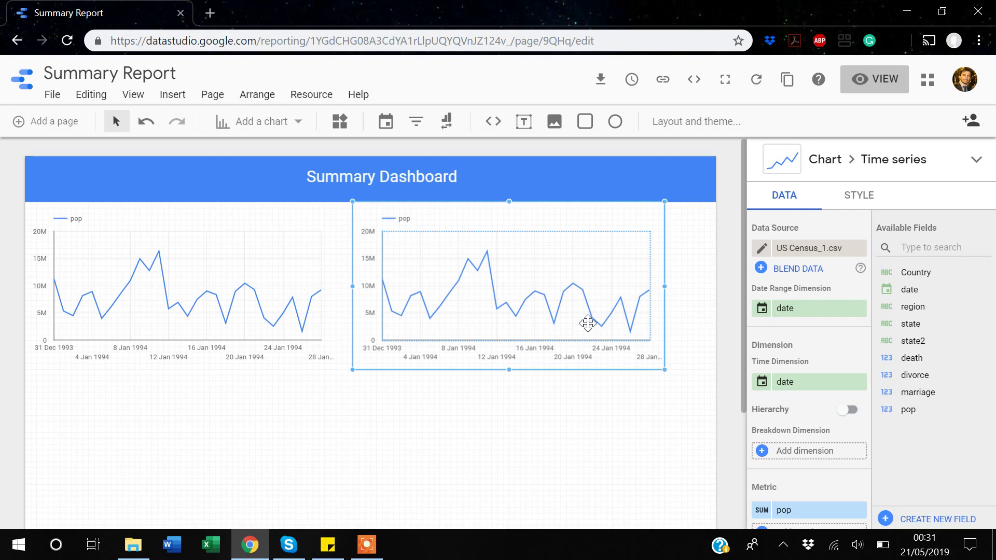
Start a data blend for the copied chart and remove the pop metric from US Census_1.csv in it.
left_click_drag(911, 307, 908, 376)
left_click(797, 270)
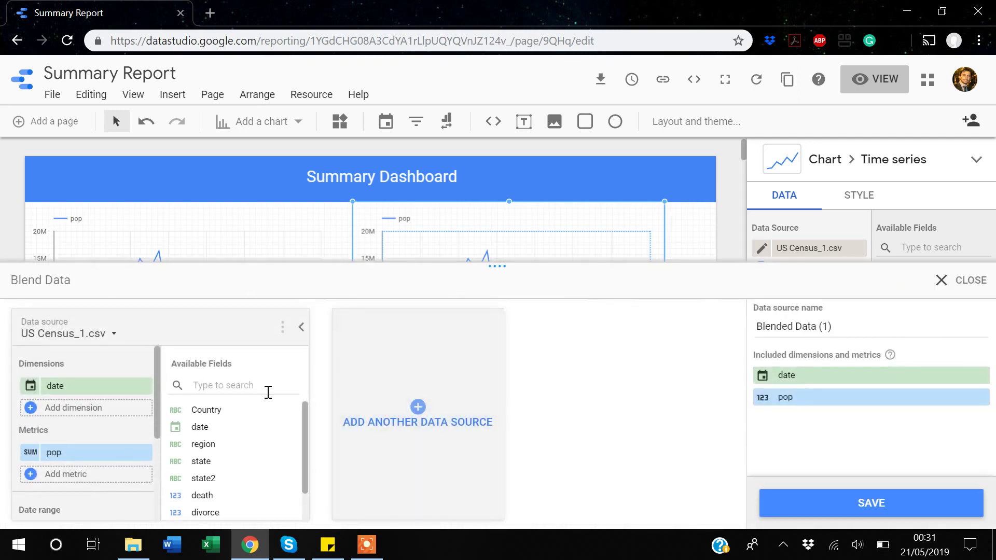
left_click(146, 452)
scroll(142, 452, "down", 1)
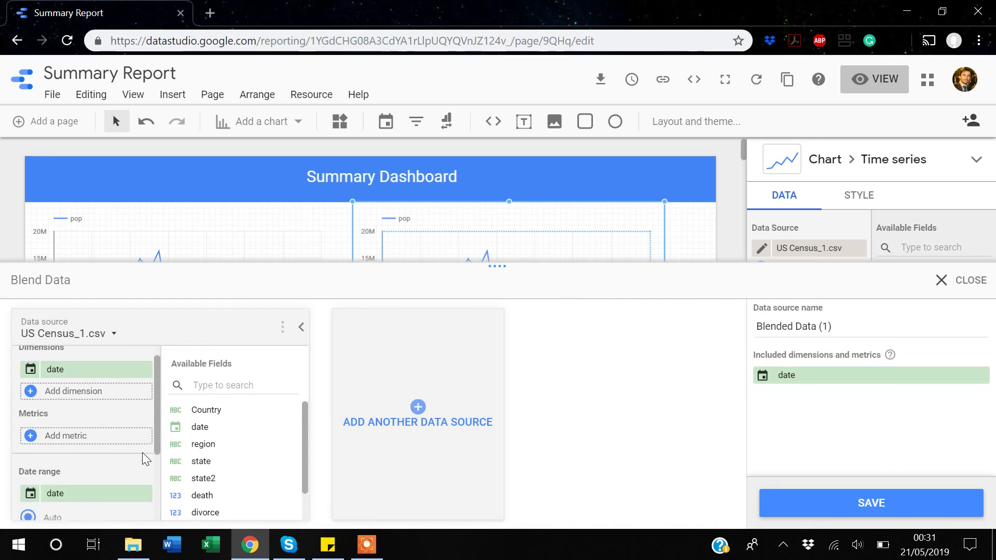
scroll(142, 452, "up", 1)
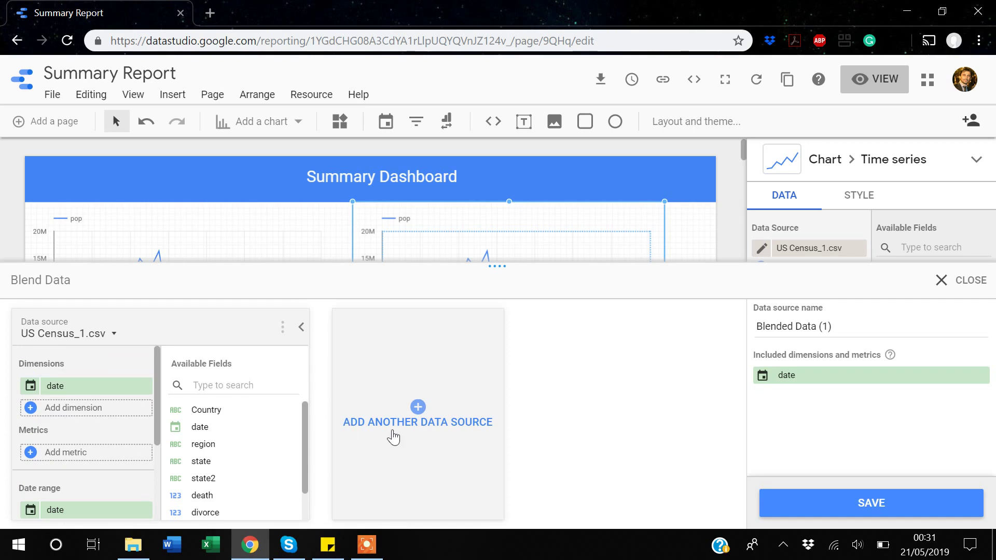
Add US Census_2.csv as the blend's second data source and replace the date join key with state.
left_click(417, 410)
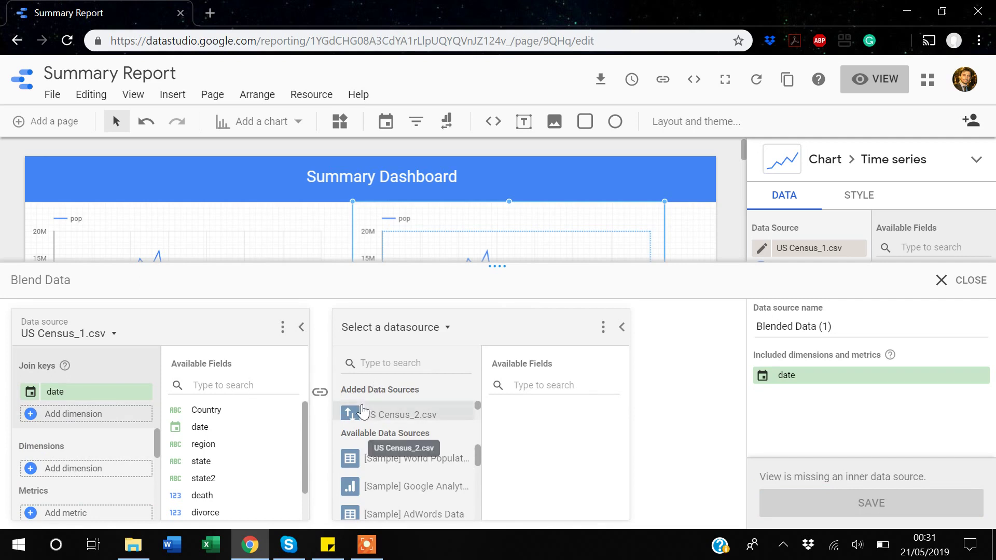
left_click(392, 415)
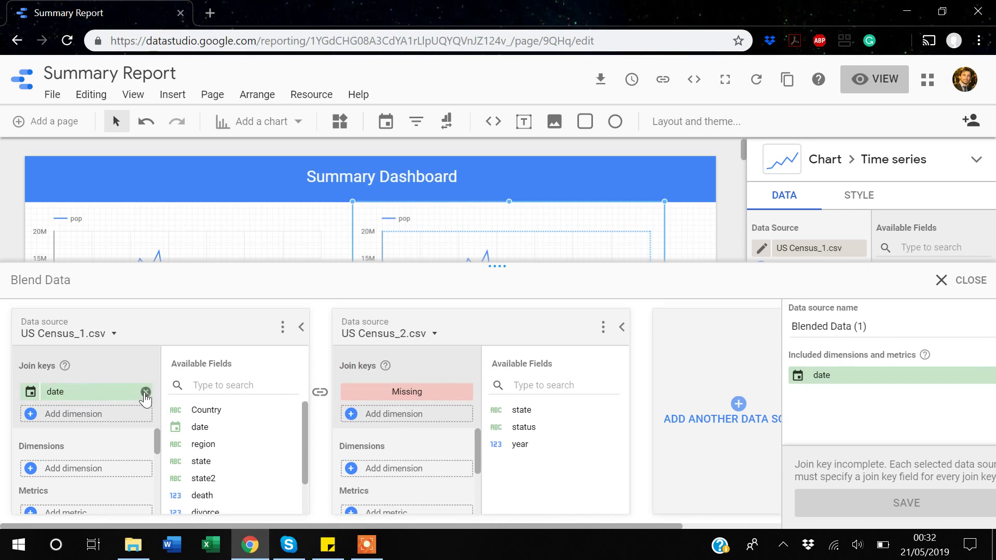
left_click(144, 392)
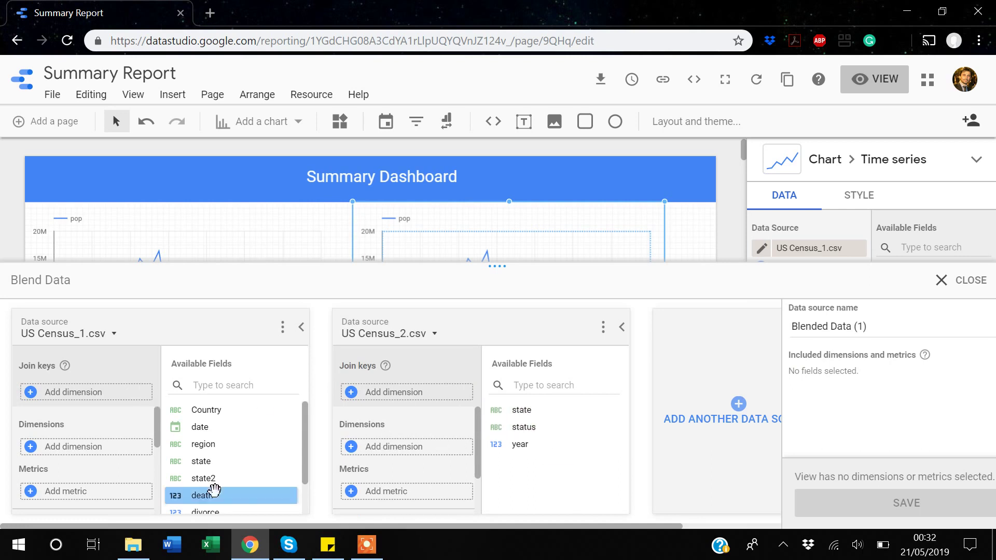
left_click_drag(210, 463, 78, 393)
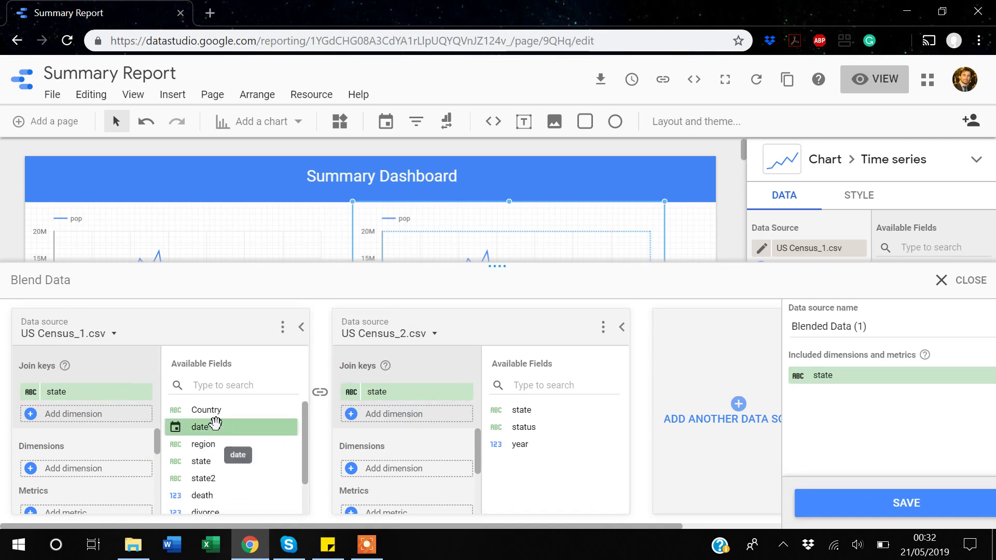
Add date and pop from US Census_1.csv and status from US Census_2.csv as dimensions of the blend.
scroll(215, 423, "down", 2)
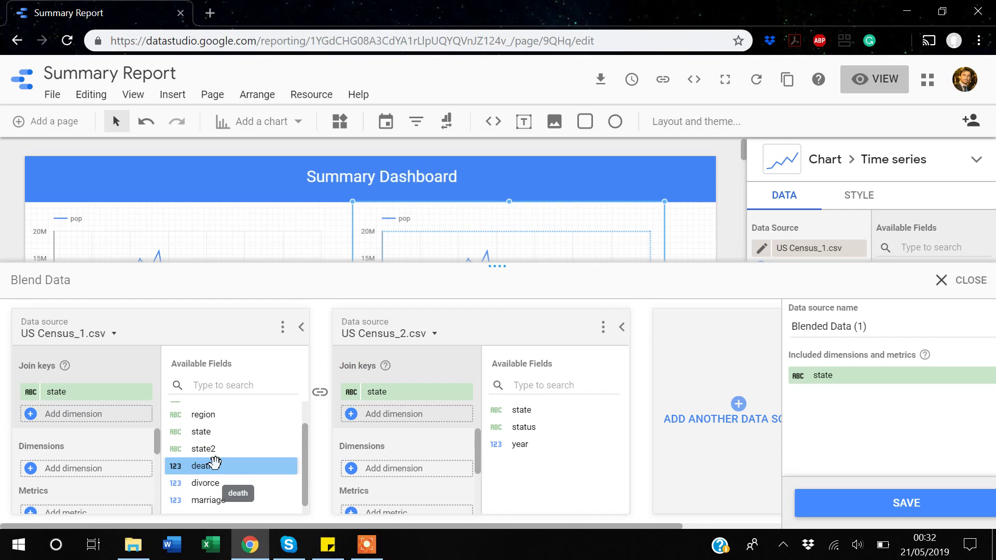
scroll(214, 462, "up", 2)
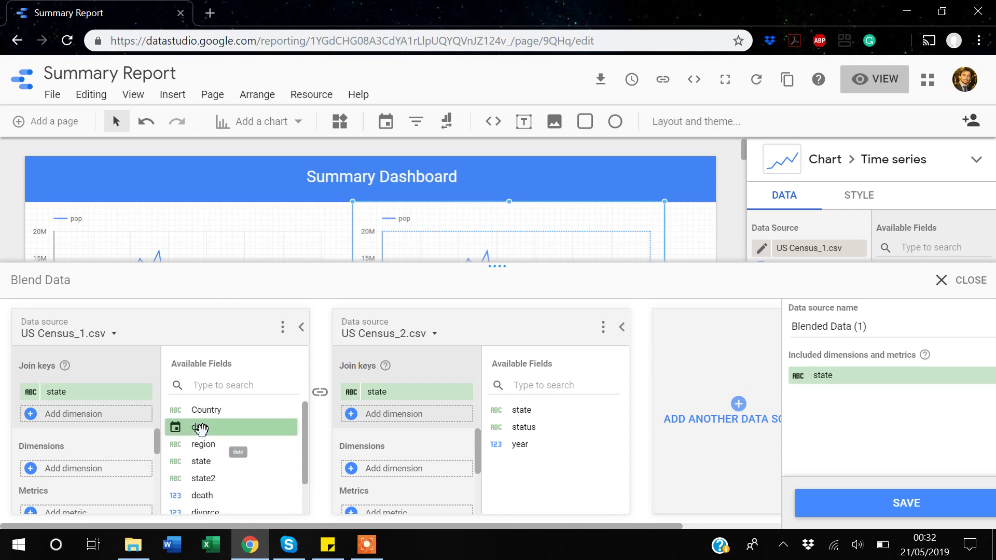
left_click_drag(199, 427, 91, 469)
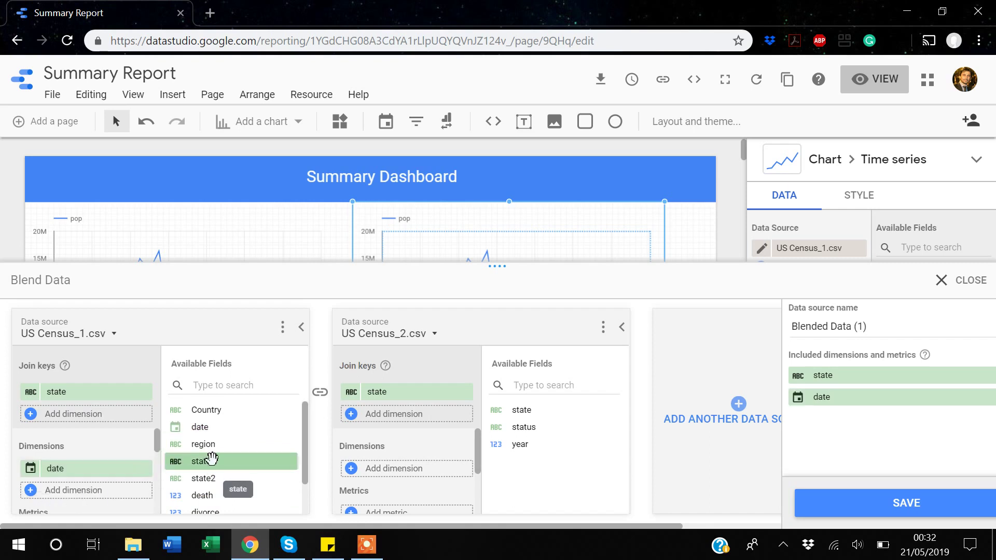
scroll(209, 459, "down", 2)
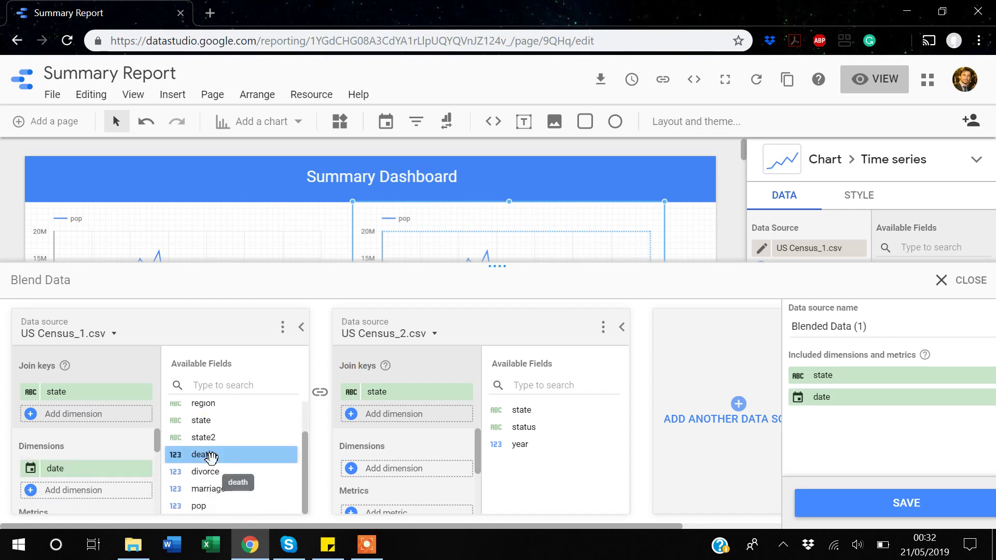
left_click_drag(200, 506, 94, 499)
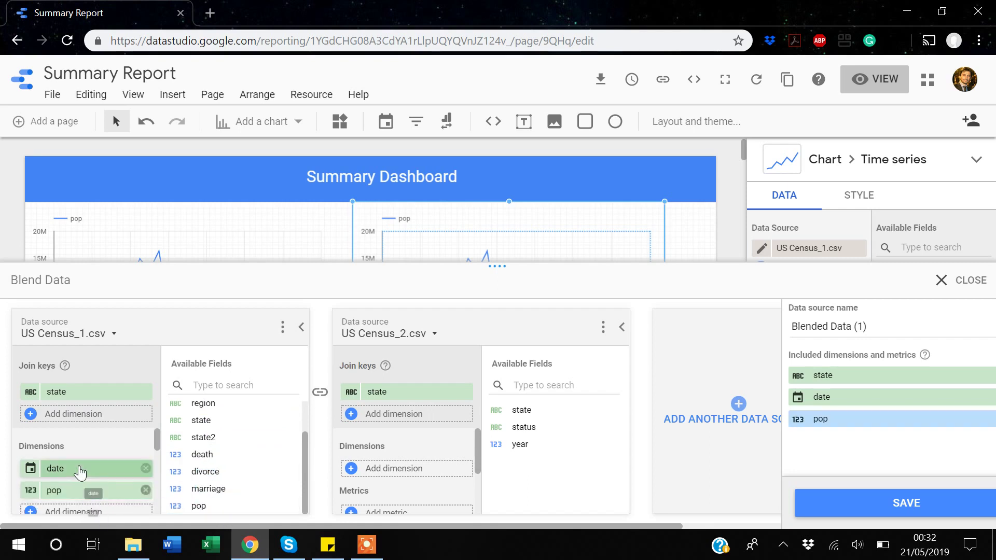
scroll(80, 472, "down", 1)
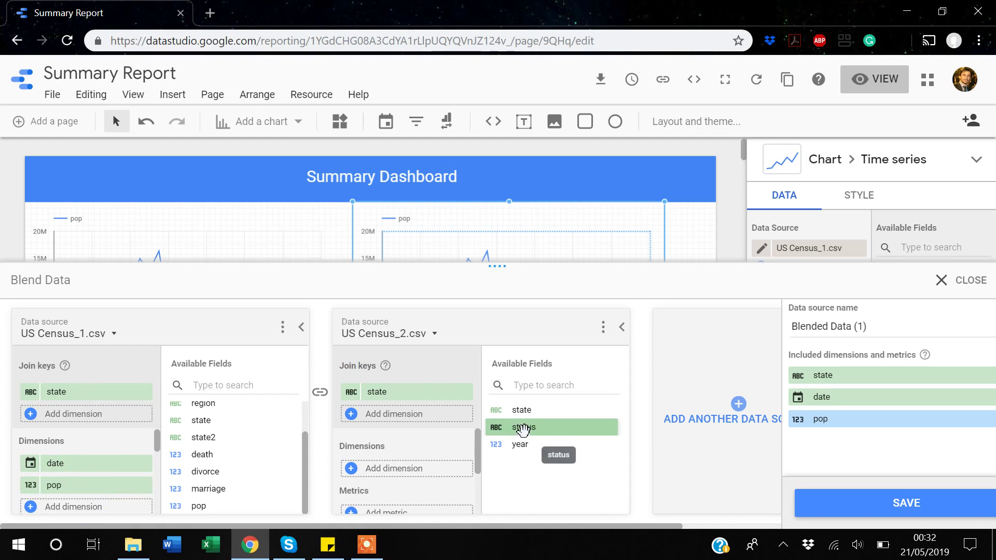
left_click_drag(523, 429, 394, 470)
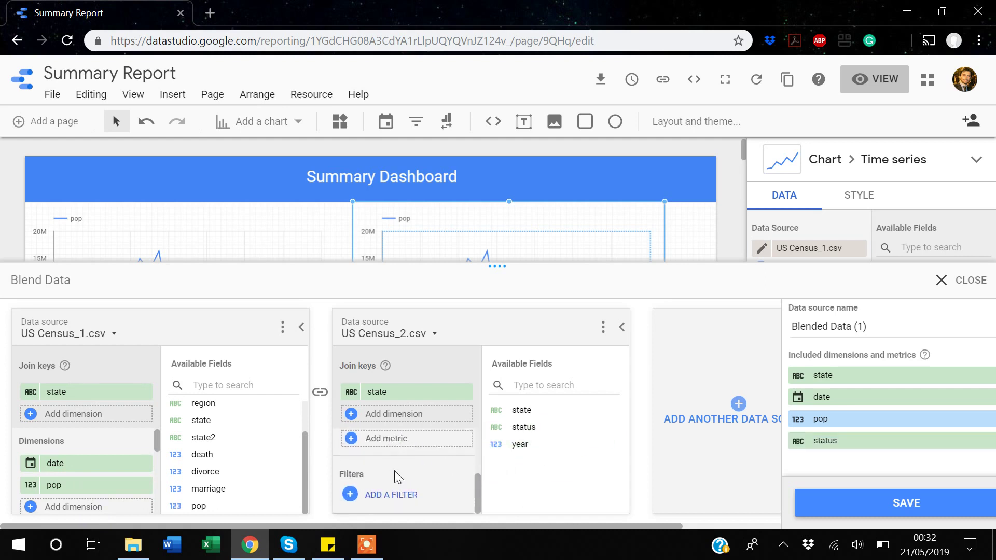
Save and close the blend, and set the copied chart's breakdown dimension to status.
left_click(919, 513)
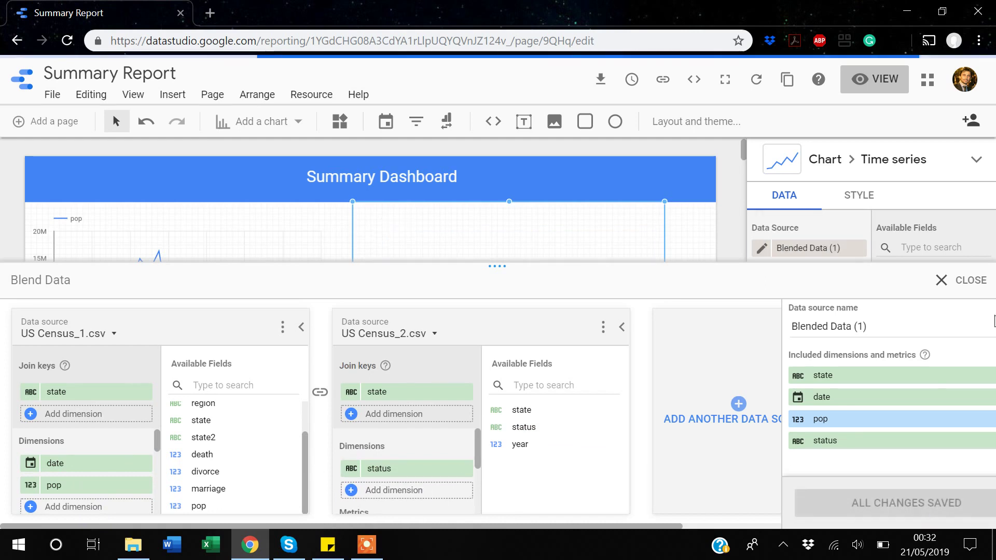
left_click(979, 283)
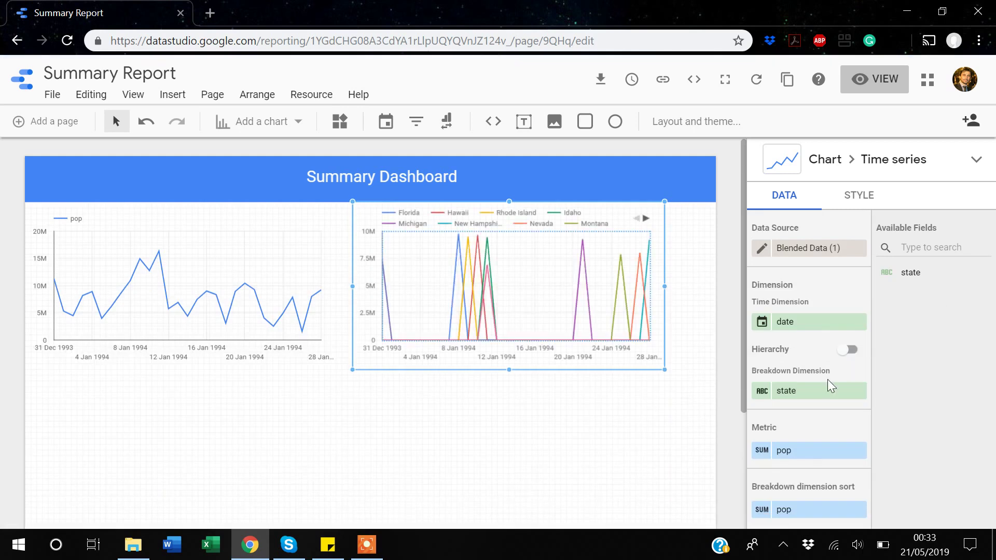
left_click(790, 397)
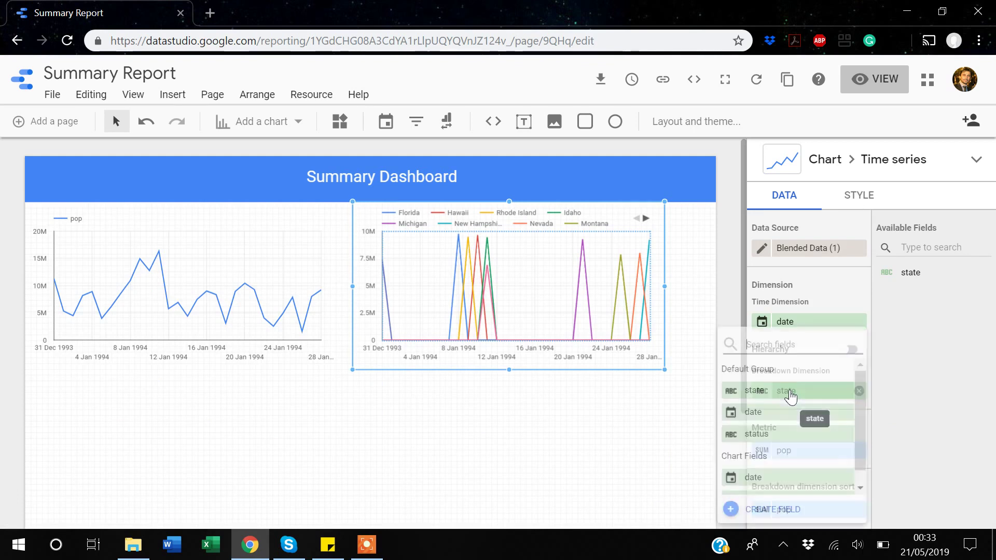
left_click(764, 438)
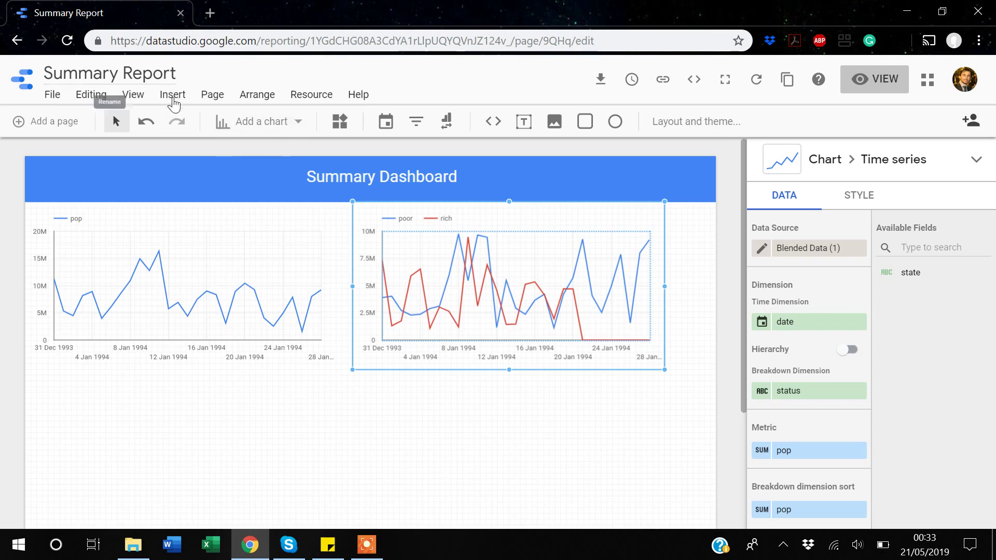
Start a new calculated field on the original chart's US Census_1.csv source and name it log_pop.
left_click(166, 228)
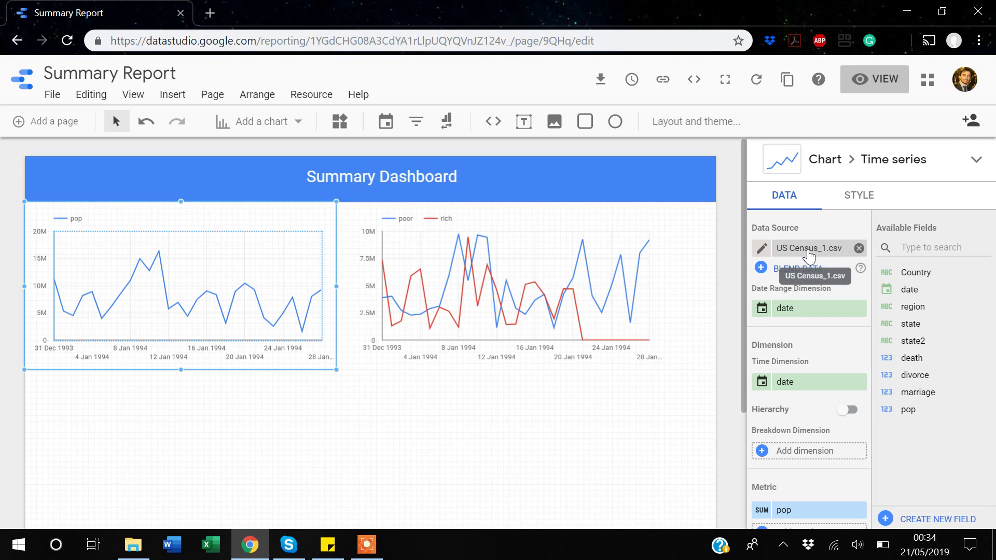
left_click(948, 521)
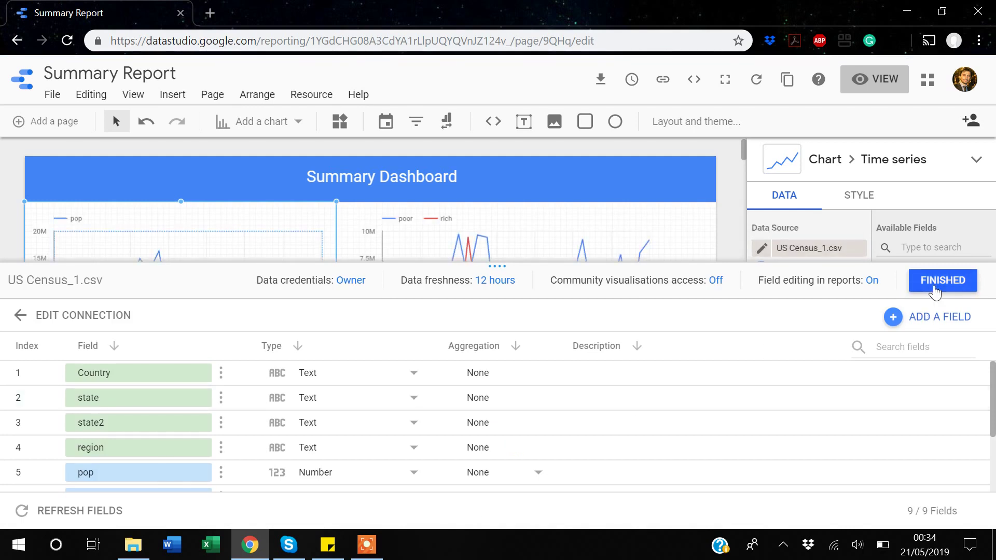
left_click(941, 280)
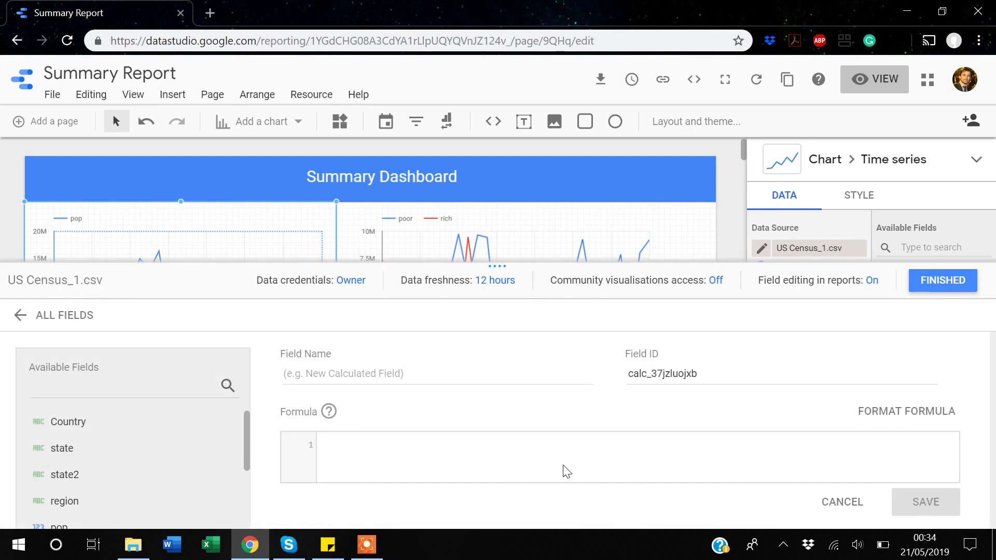
left_click(334, 370)
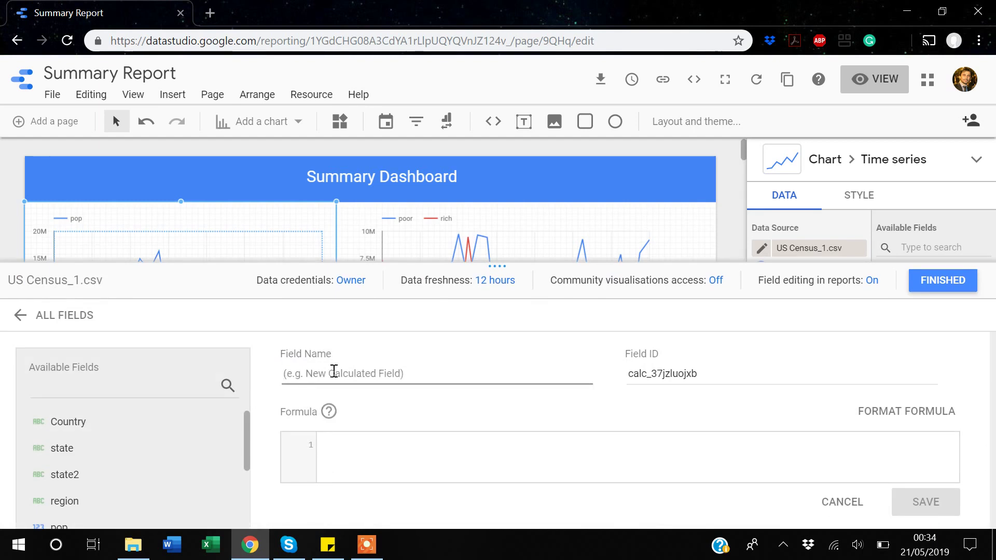
type("log_pop")
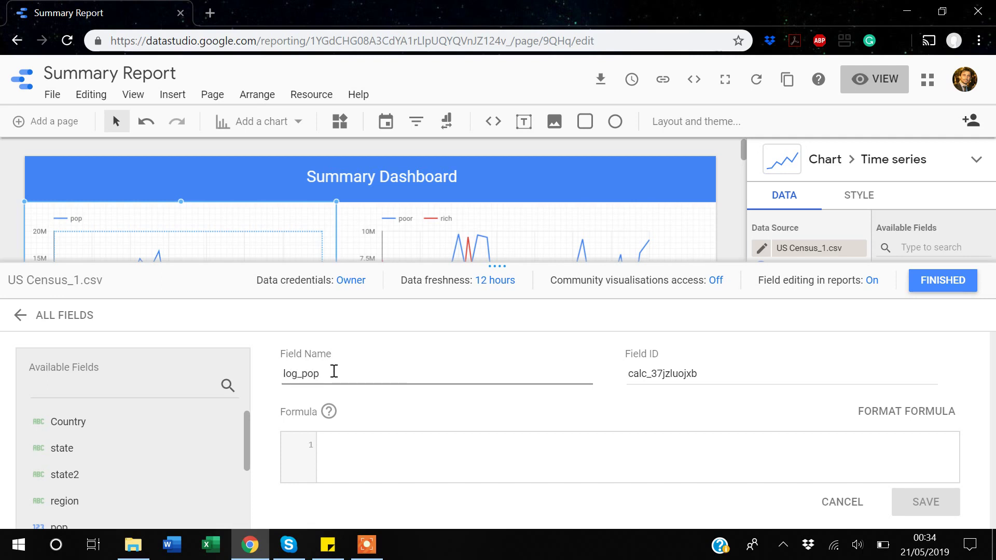
Give the log_pop field the formula LOG(pop), save it and finish editing the data source.
left_click(355, 451)
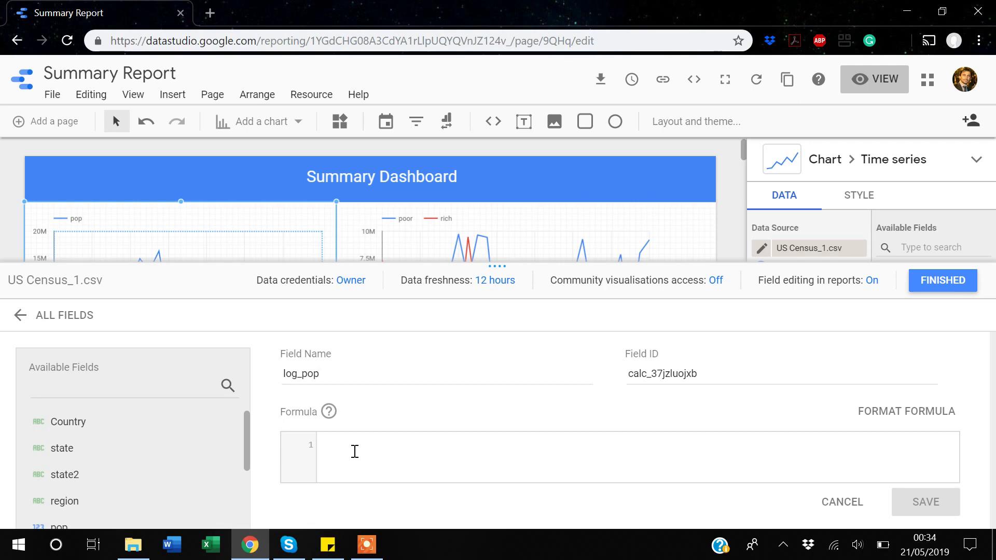
type("log")
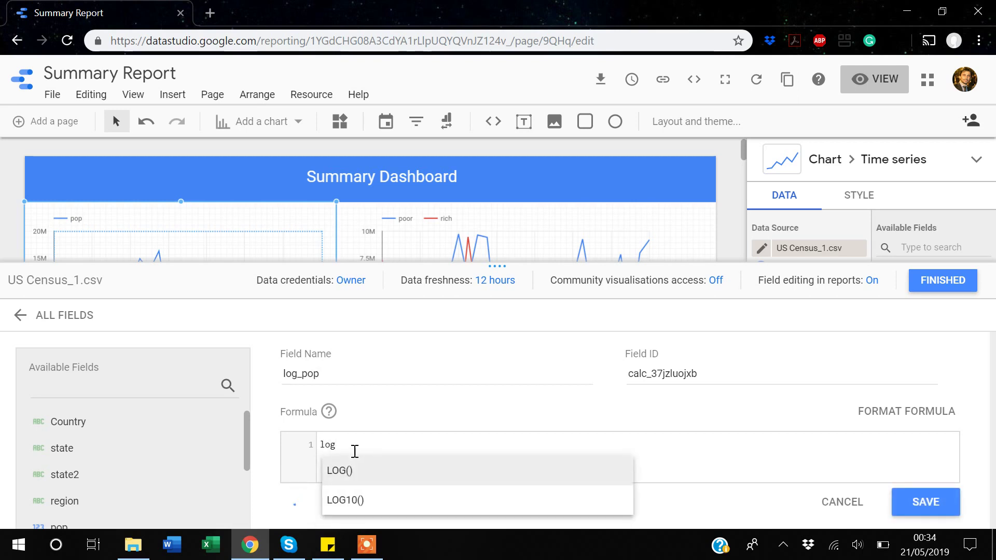
left_click(343, 470)
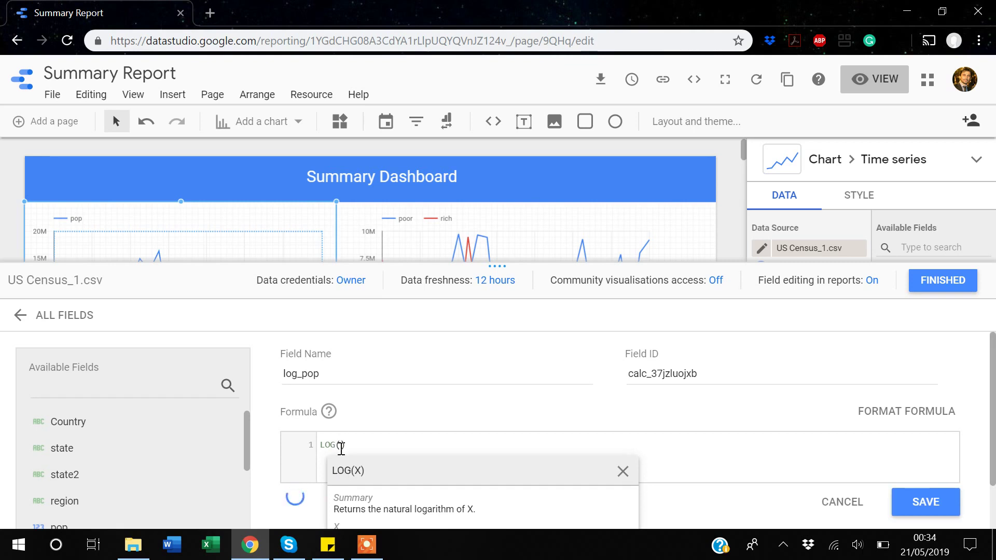
type("po")
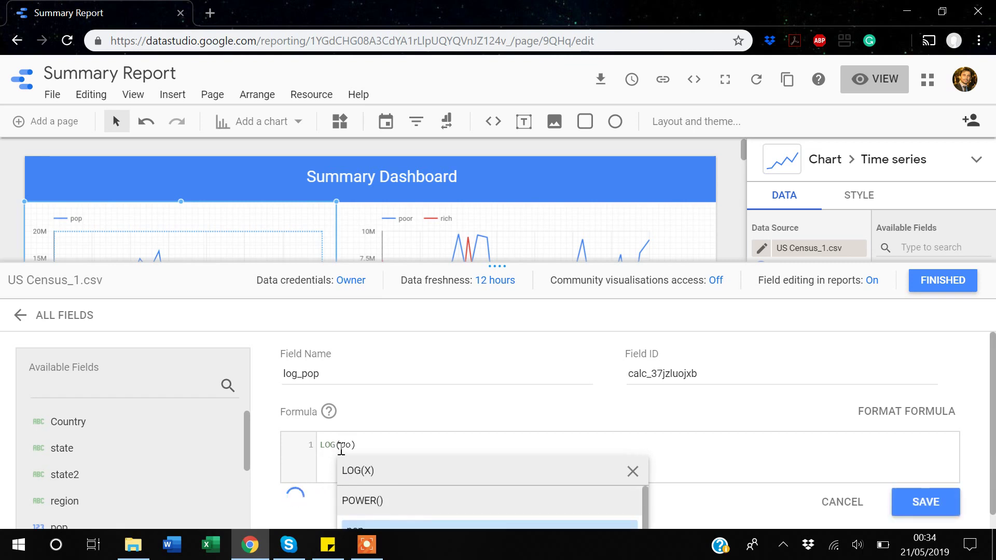
key("Return")
left_click(400, 442)
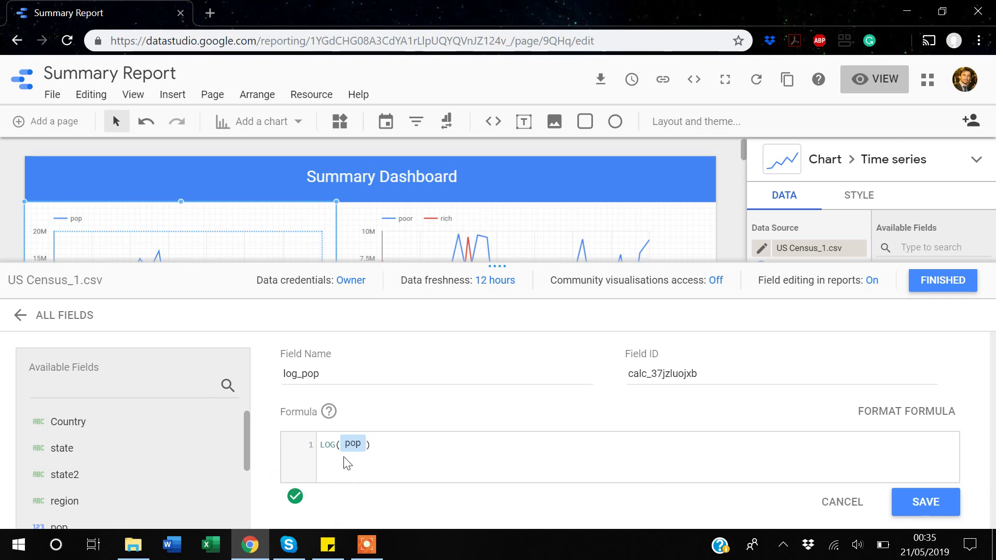
left_click(940, 503)
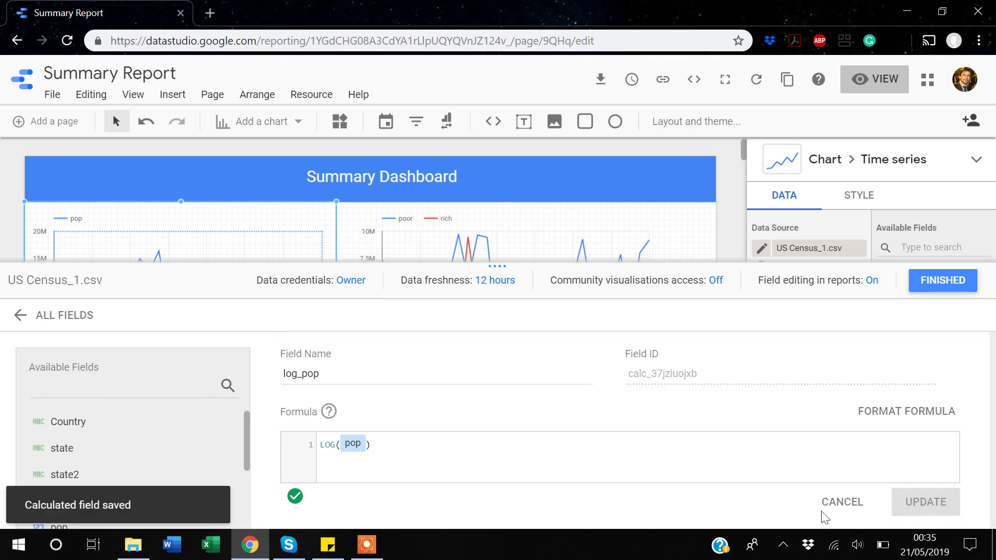
scroll(208, 451, "down", 3)
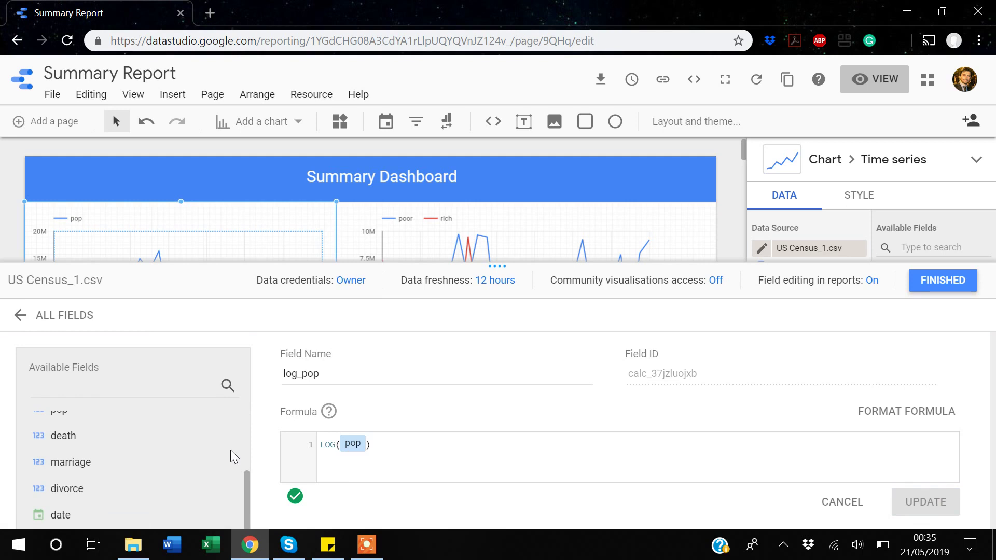
scroll(230, 449, "up", 3)
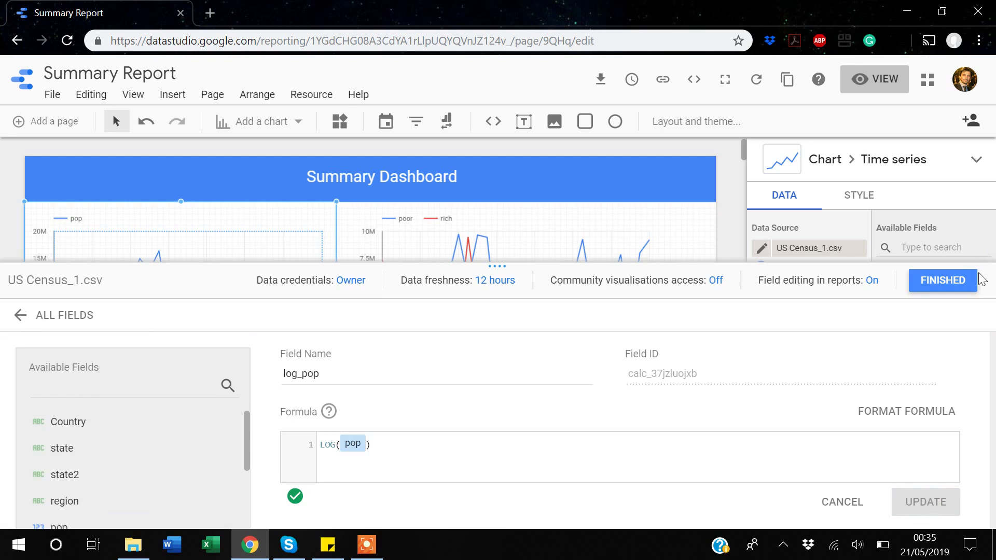
left_click(960, 286)
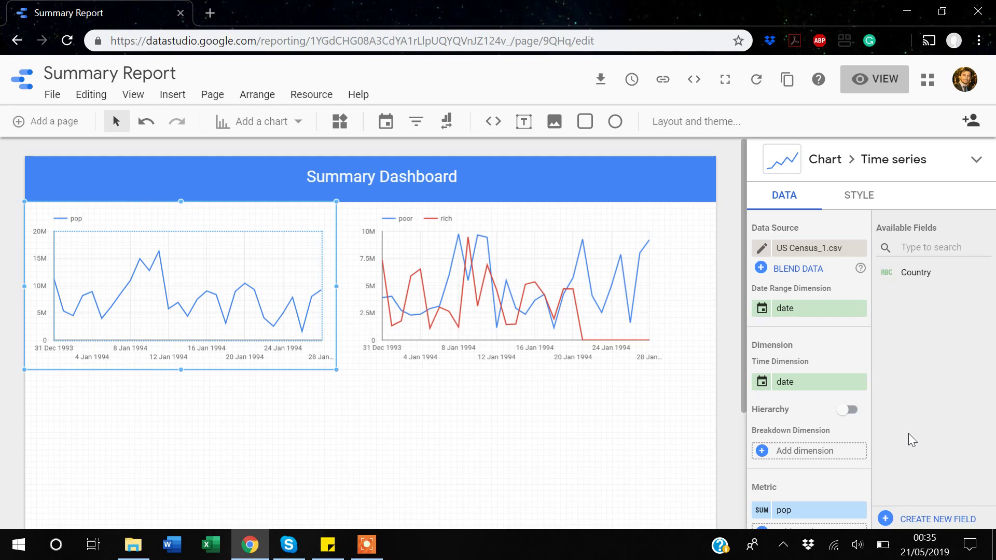
Start a new calculated field on the US Census_1.csv source and name it pop_cat.
left_click(927, 518)
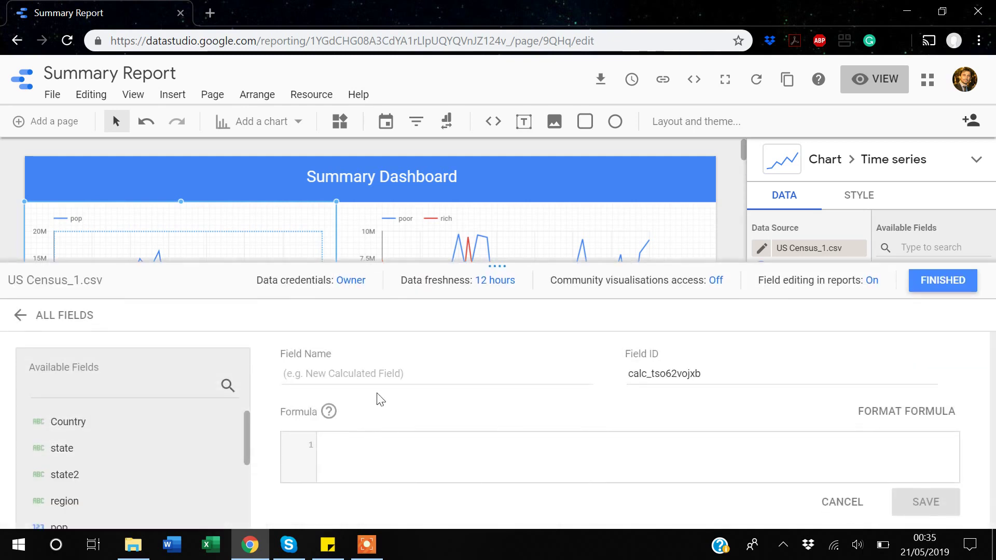
left_click(371, 377)
type("p")
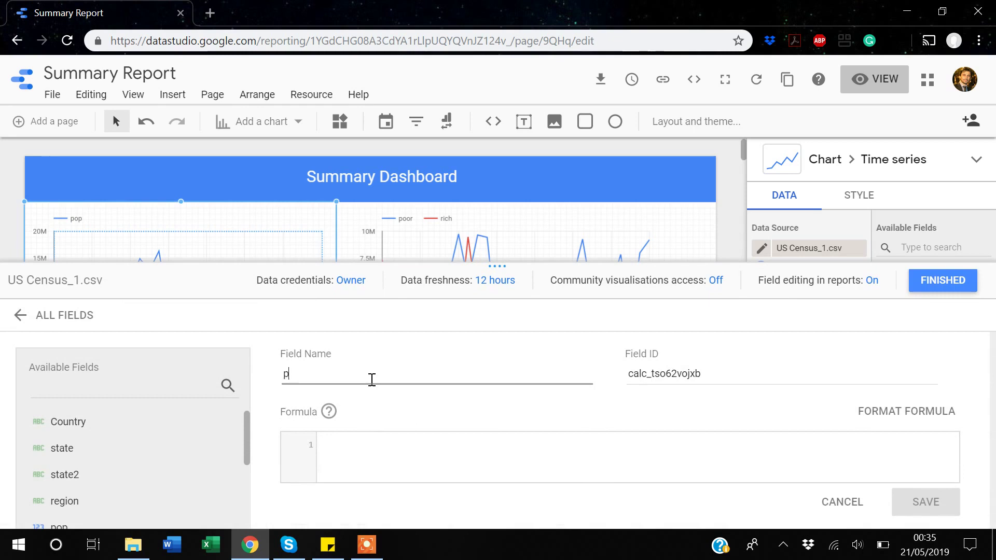
type("op_cat")
Write a case ... end formula for pop_cat with the condition when pop>=5000000 then "High Pop".
left_click(369, 454)
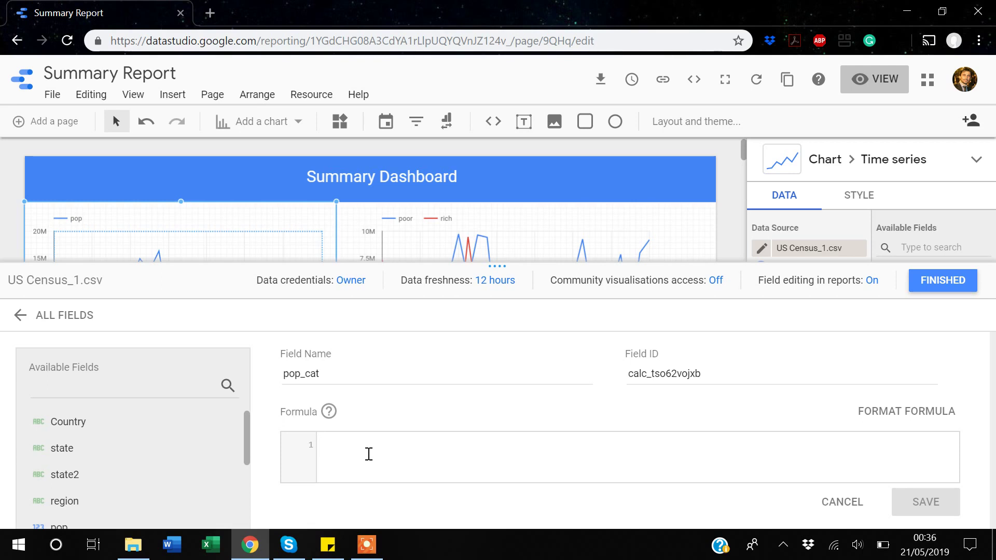
type("case")
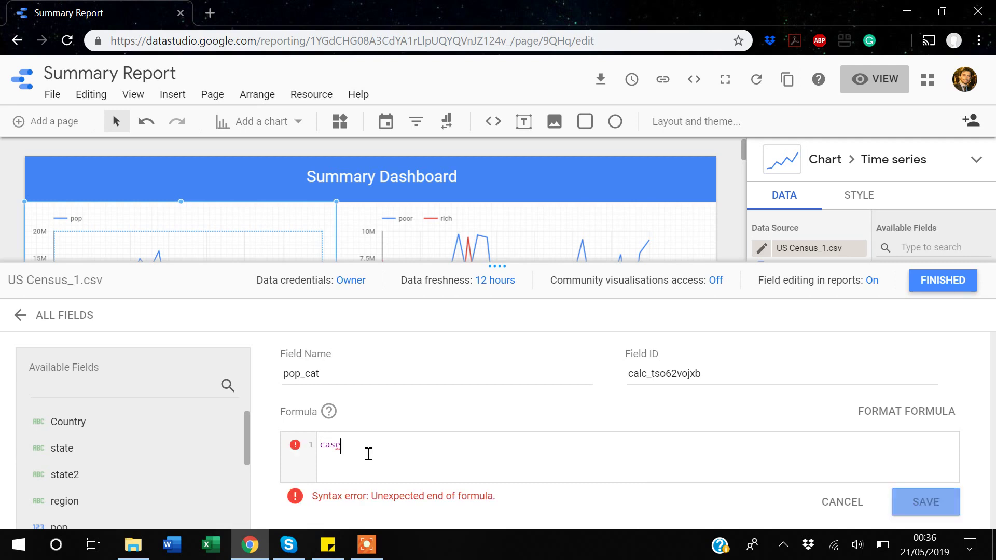
key("Return")
key("Return")
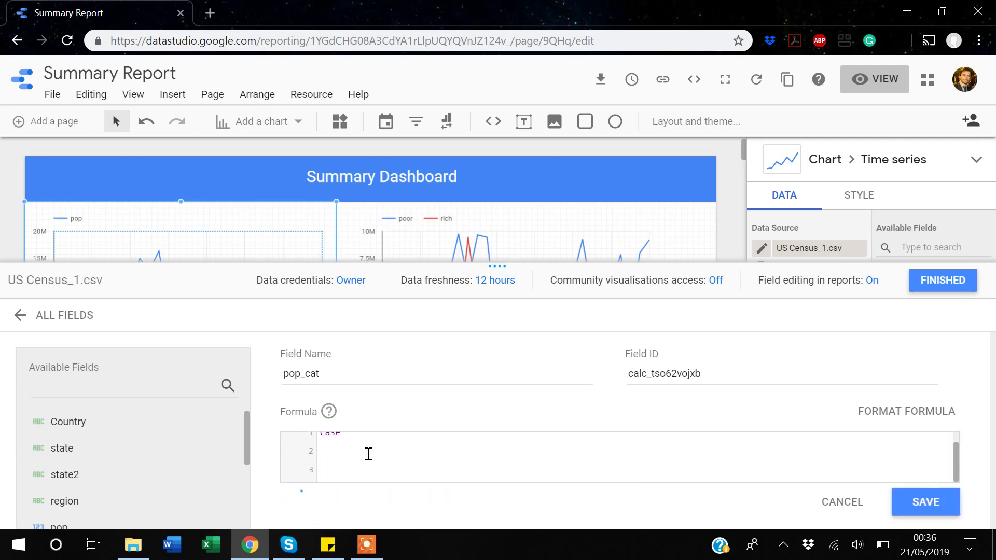
type("end")
key("Up")
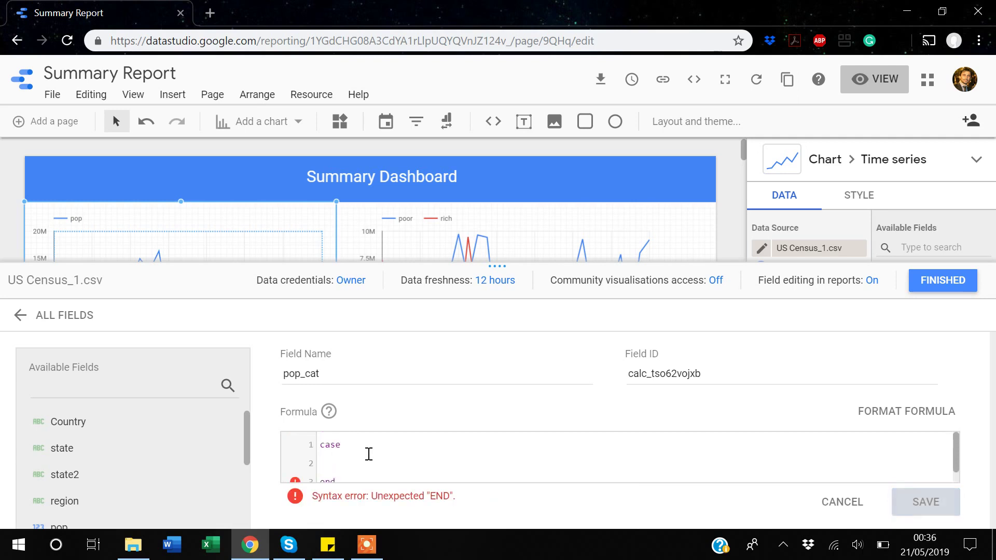
type("when ")
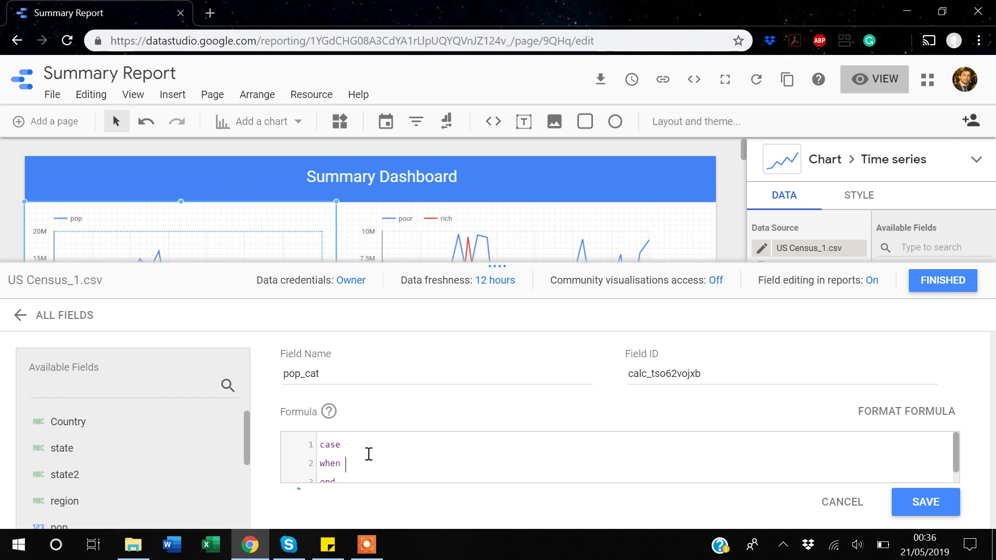
type("pop>")
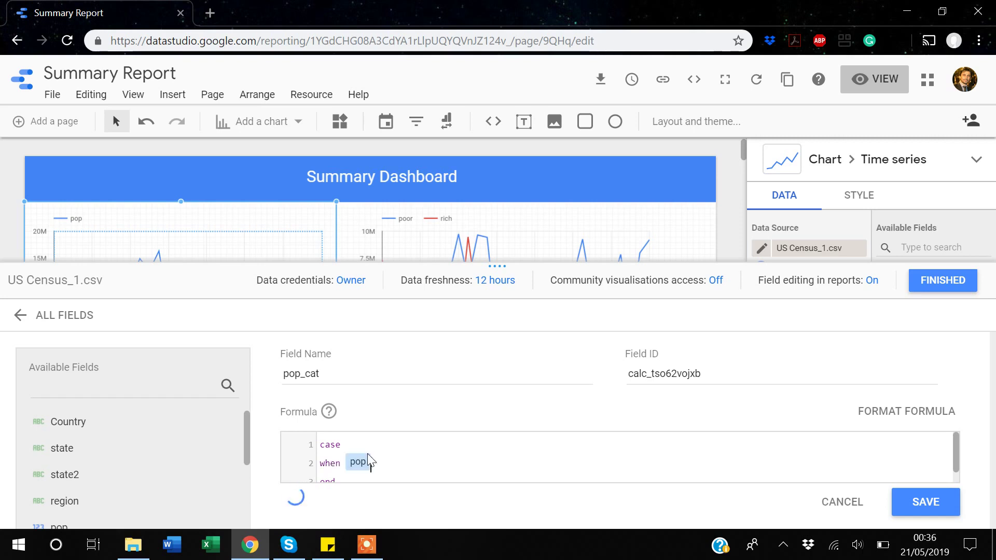
type("=5000000 then \"High Pop")
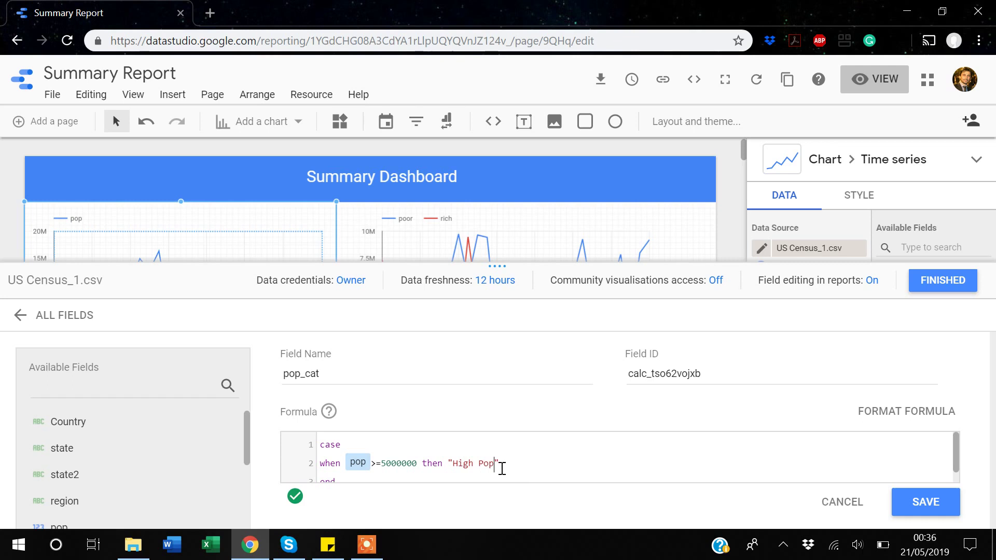
Add else "Low Pop" before the formula's end, save the pop_cat field and finish editing the data source.
key("Return")
type("else")
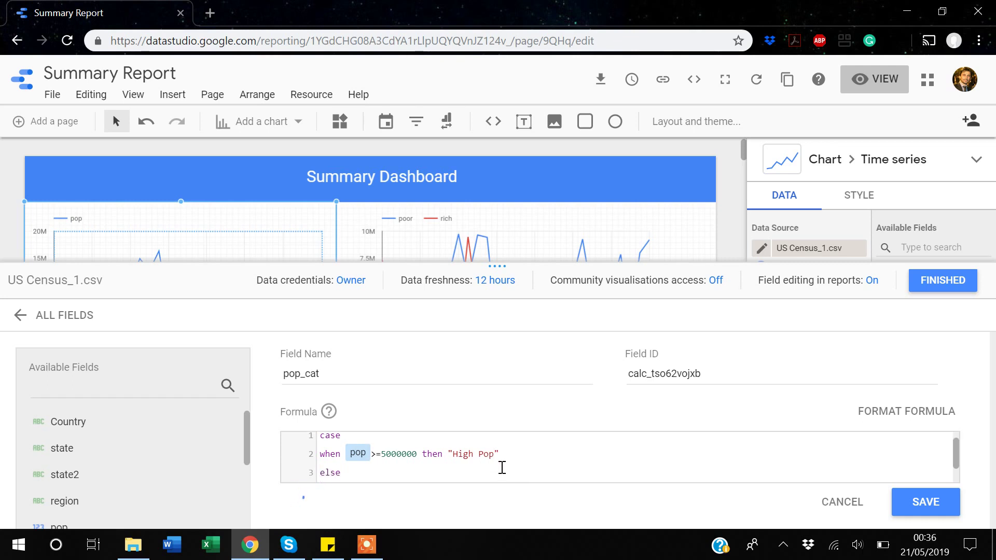
type(" \"\"")
type("Low ")
type("Pop")
scroll(592, 463, "down", 1)
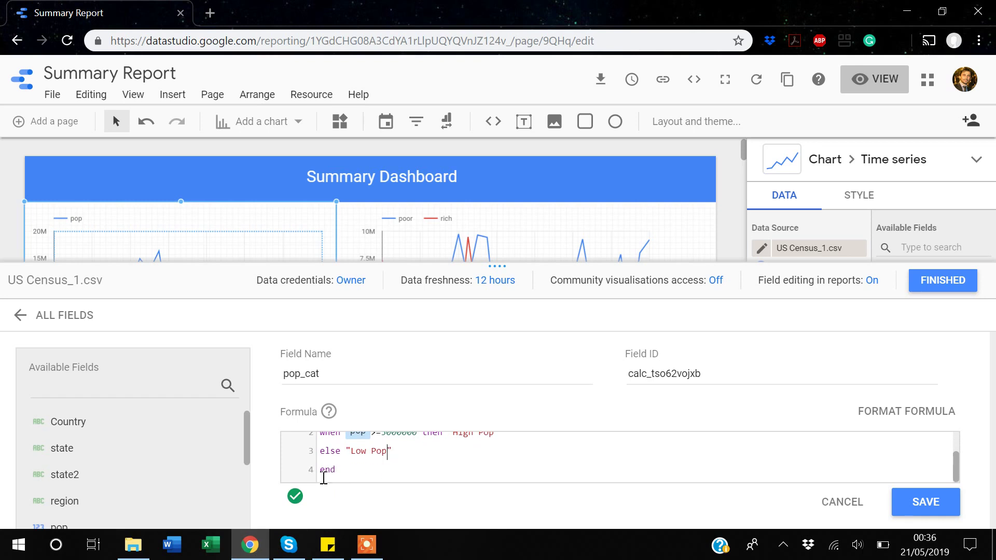
mouse_move(299, 498)
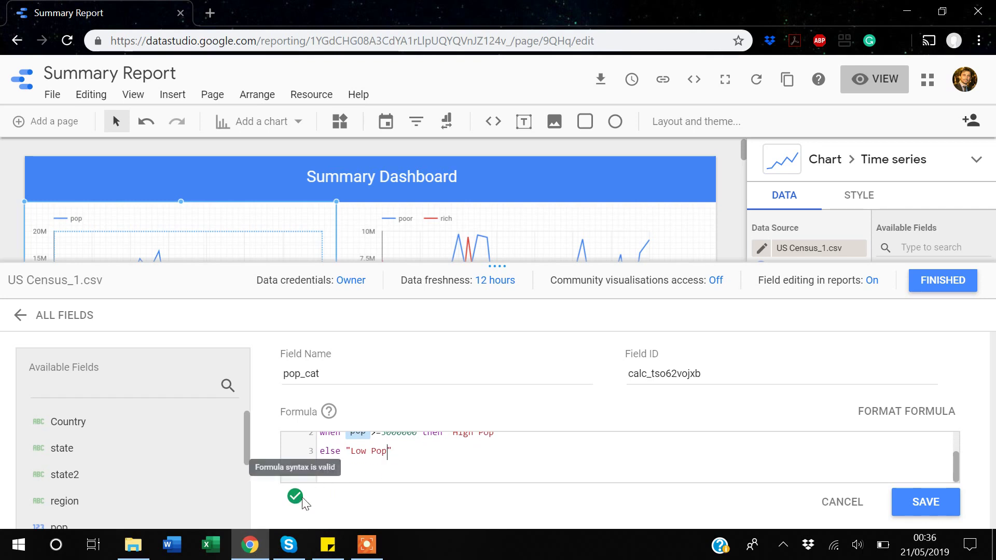
left_click(929, 503)
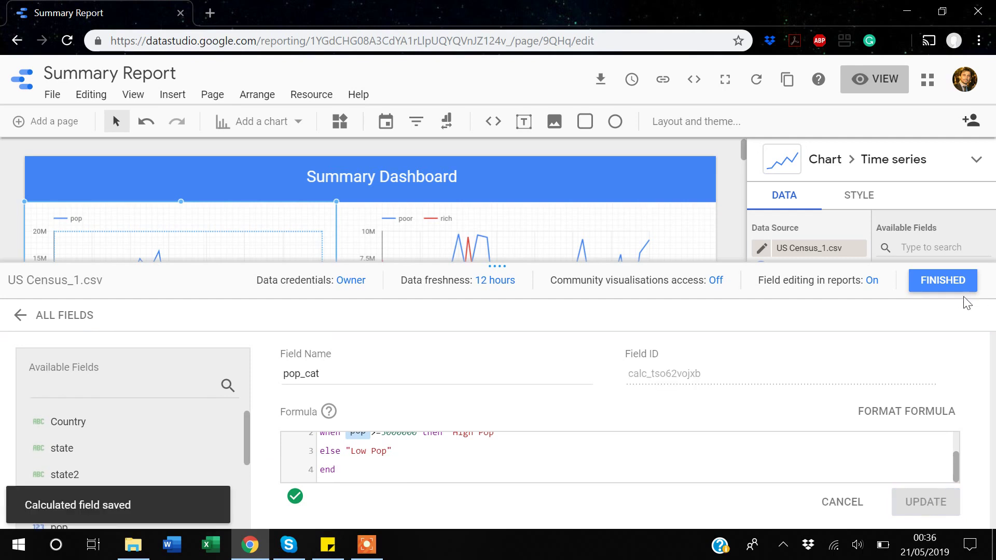
left_click(939, 281)
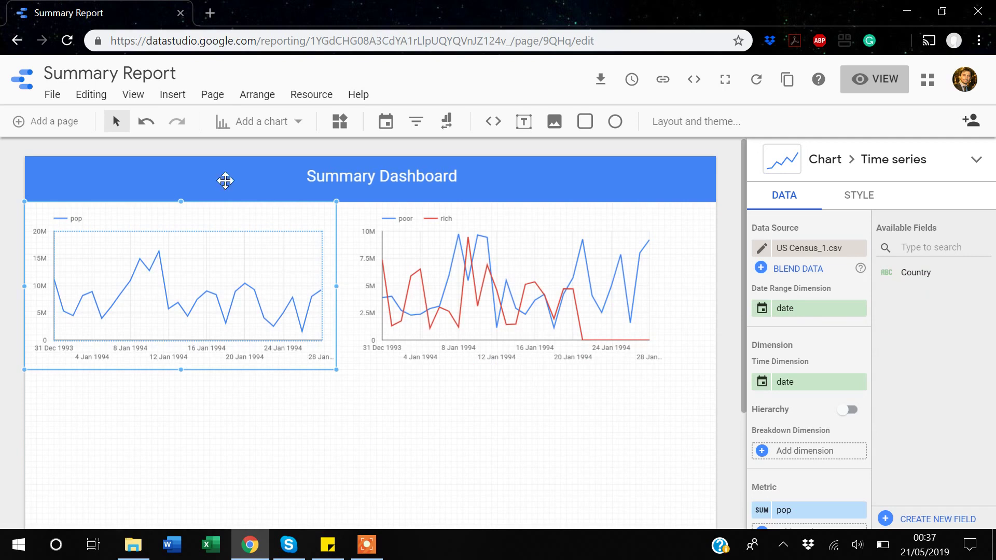
Insert a bar chart, place it below the pop time series and widen it to nearly that chart's width.
left_click(177, 97)
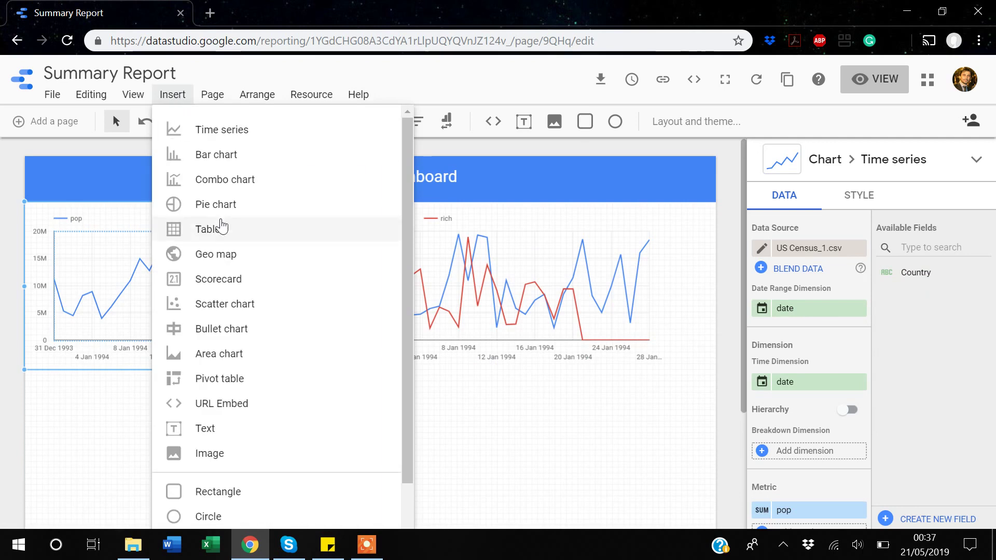
left_click(223, 156)
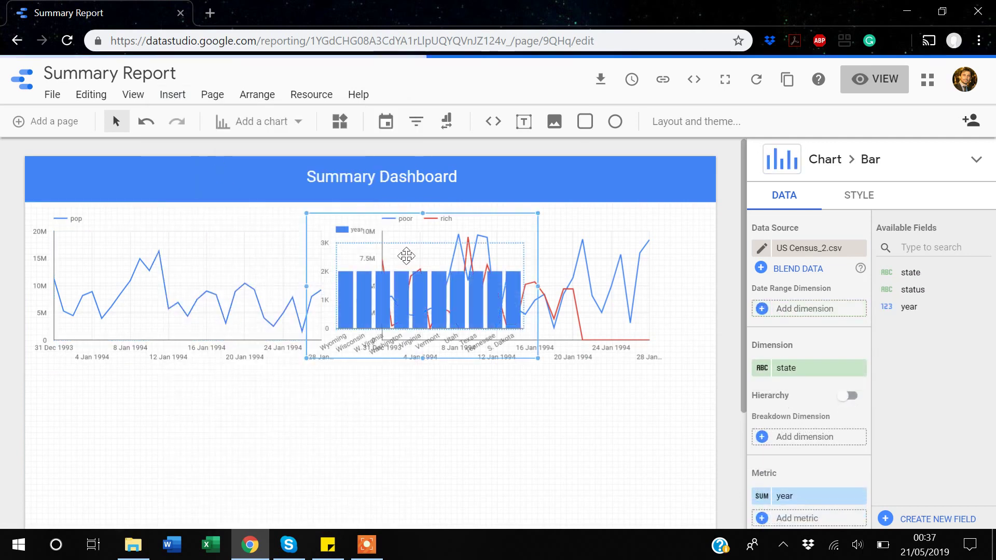
left_click_drag(403, 226, 122, 387)
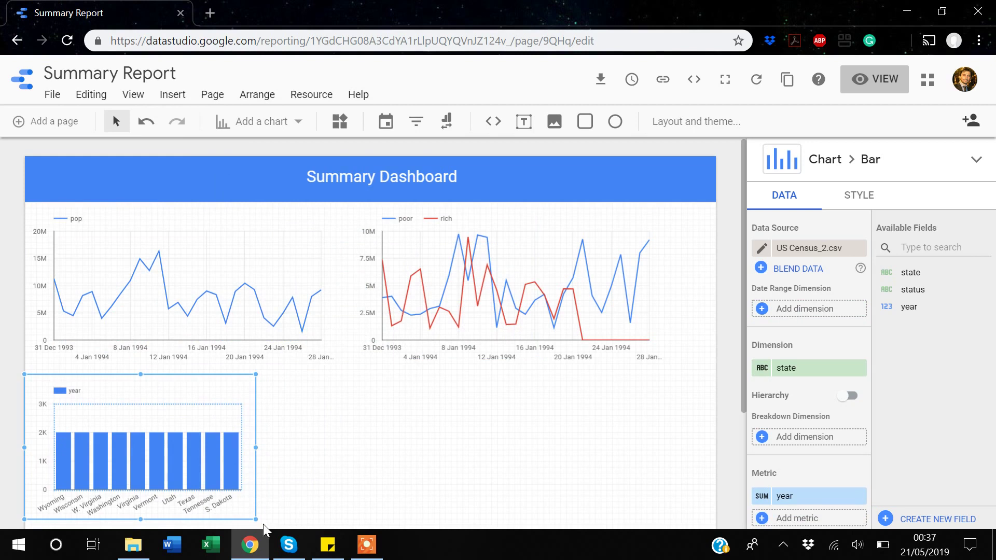
left_click_drag(256, 447, 331, 453)
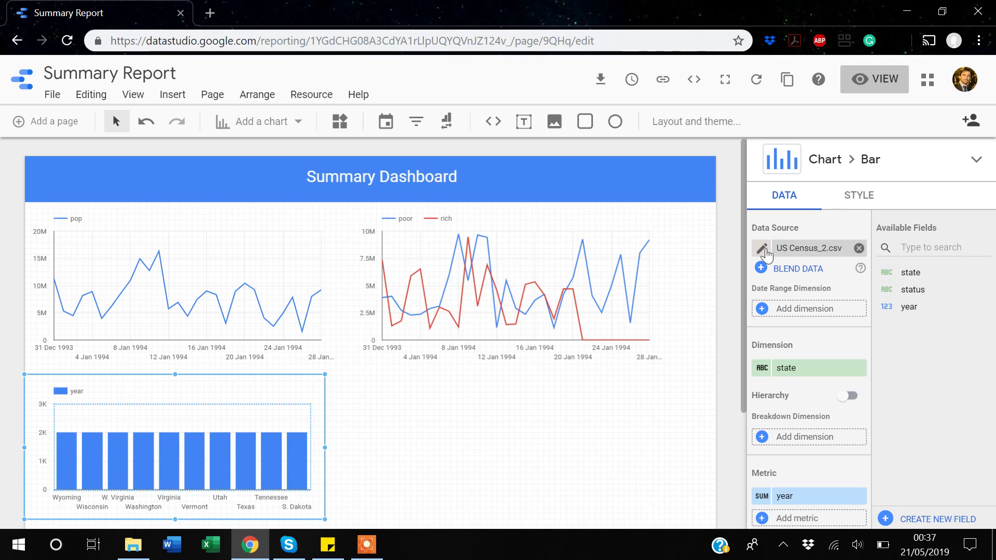
Switch the bar chart's data source to US Census_1.csv and set its dimension to pop_cat.
left_click(858, 249)
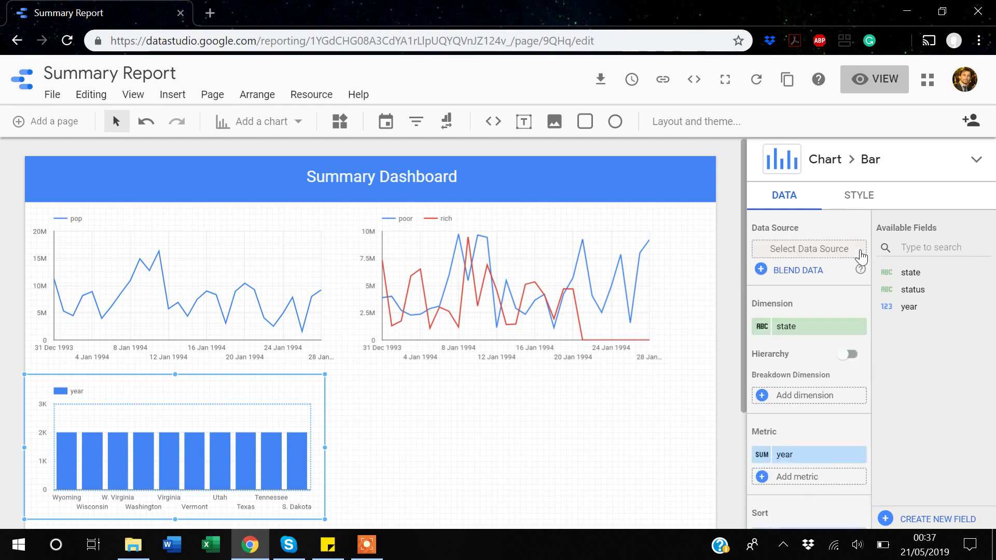
left_click(802, 254)
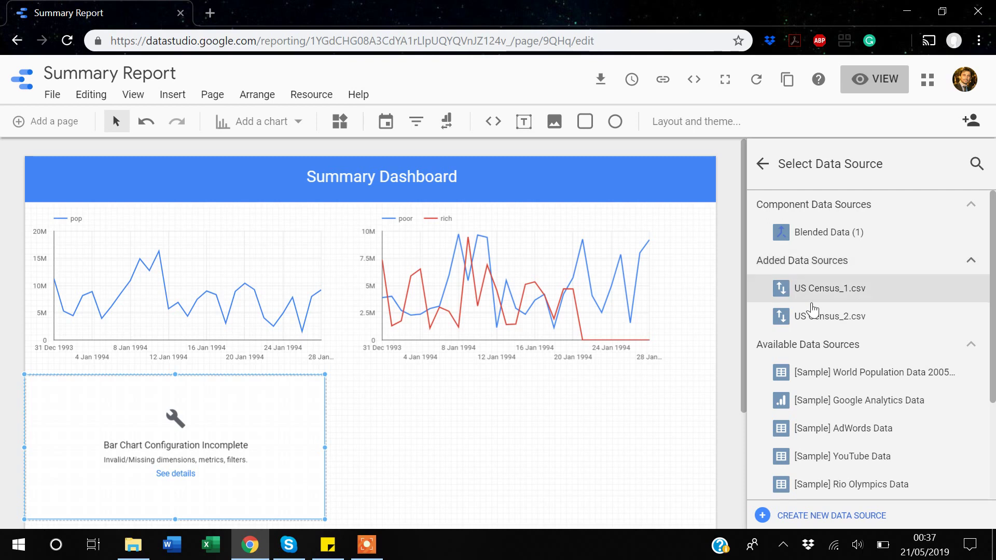
left_click(824, 293)
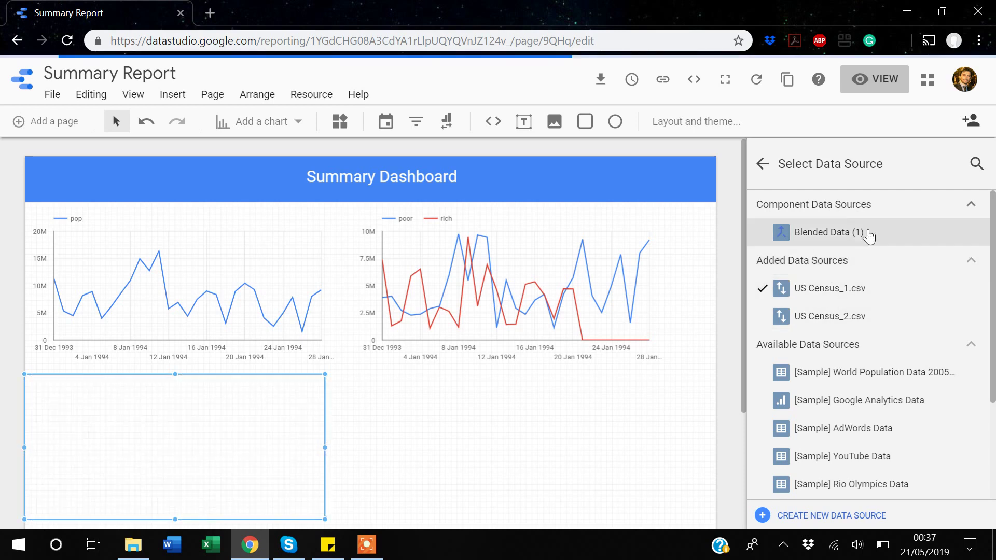
left_click(763, 165)
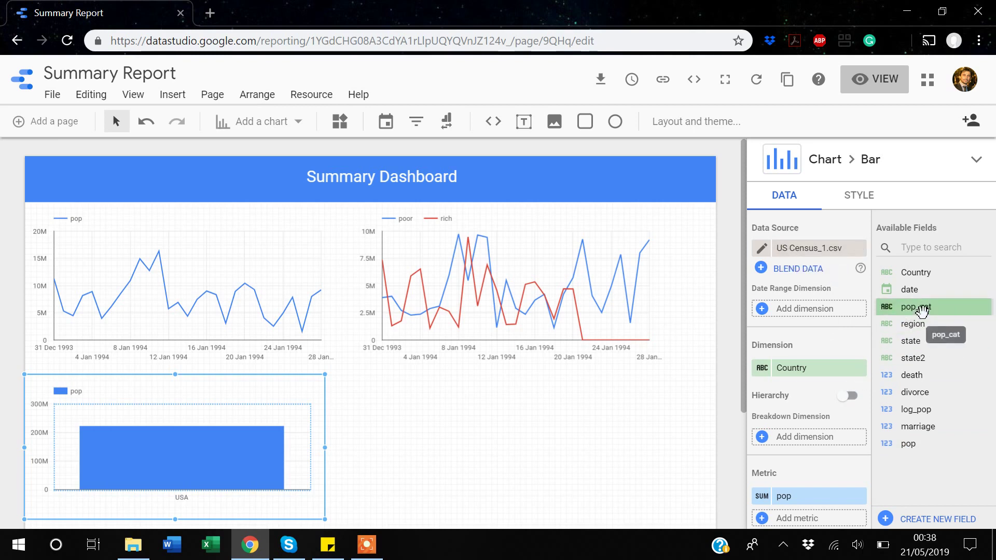
left_click_drag(920, 311, 802, 374)
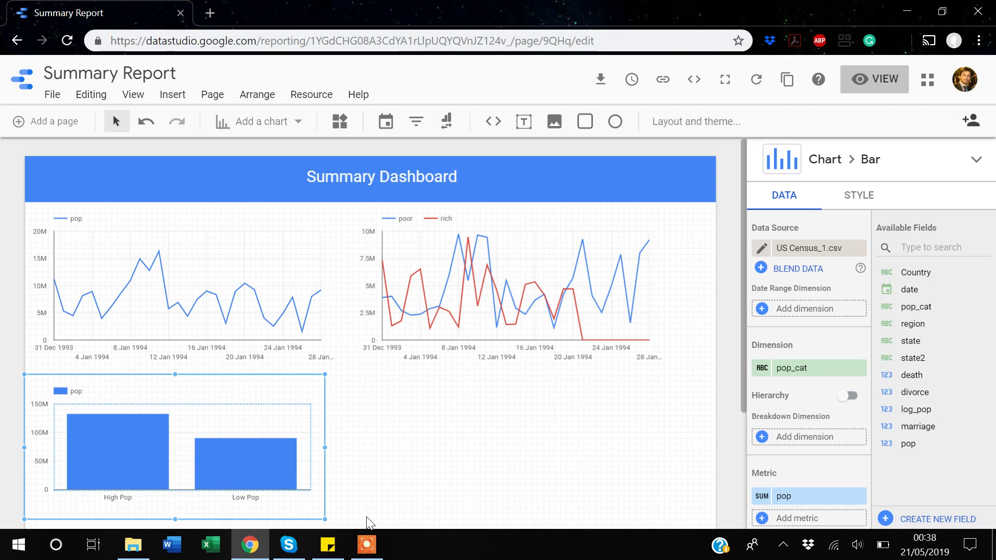
Enlarge the bar chart slightly in width and height from its lower-right corner.
scroll(367, 521, "down", 1)
left_click_drag(324, 488, 326, 502)
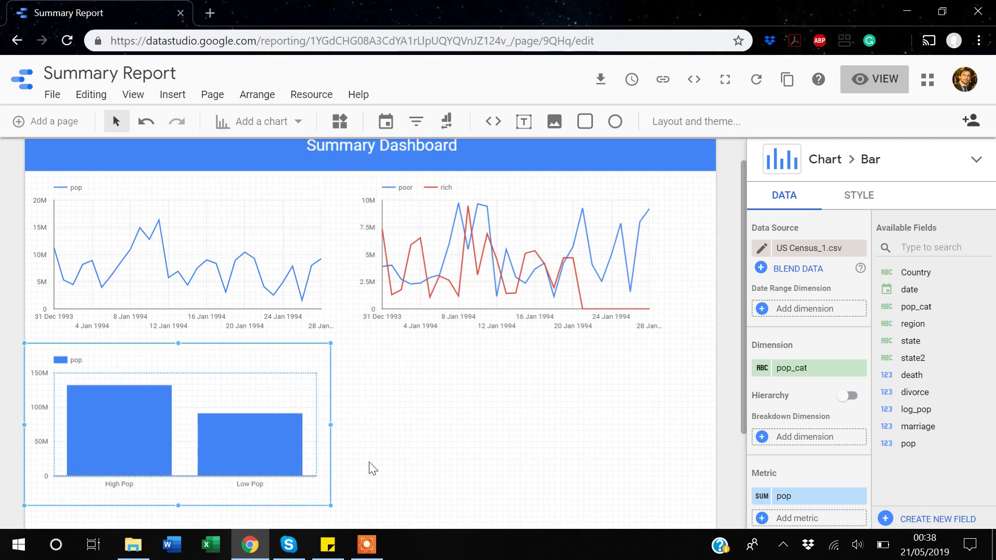
scroll(371, 467, "up", 1)
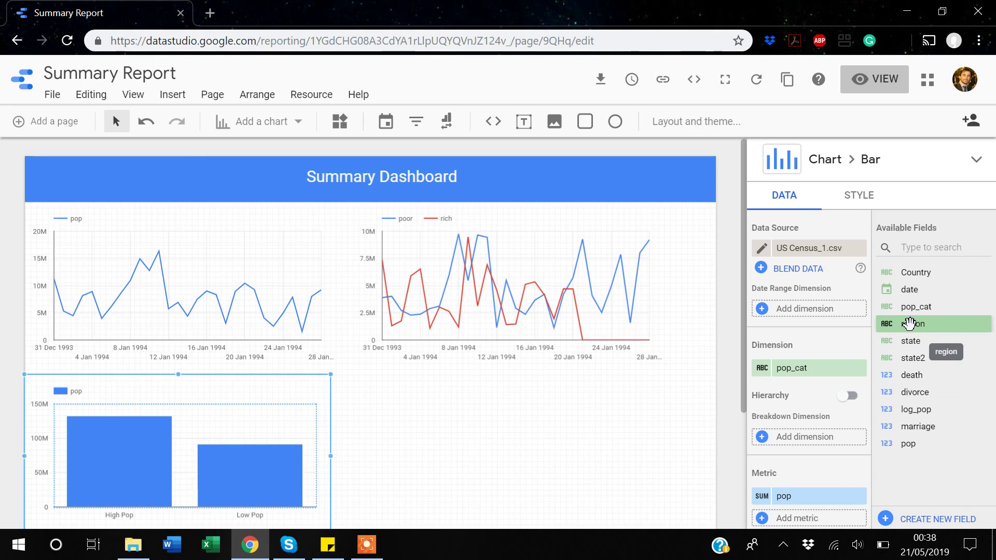
Add a filter control and place it in the blue header banner, left of the Summary Dashboard title.
left_click(415, 122)
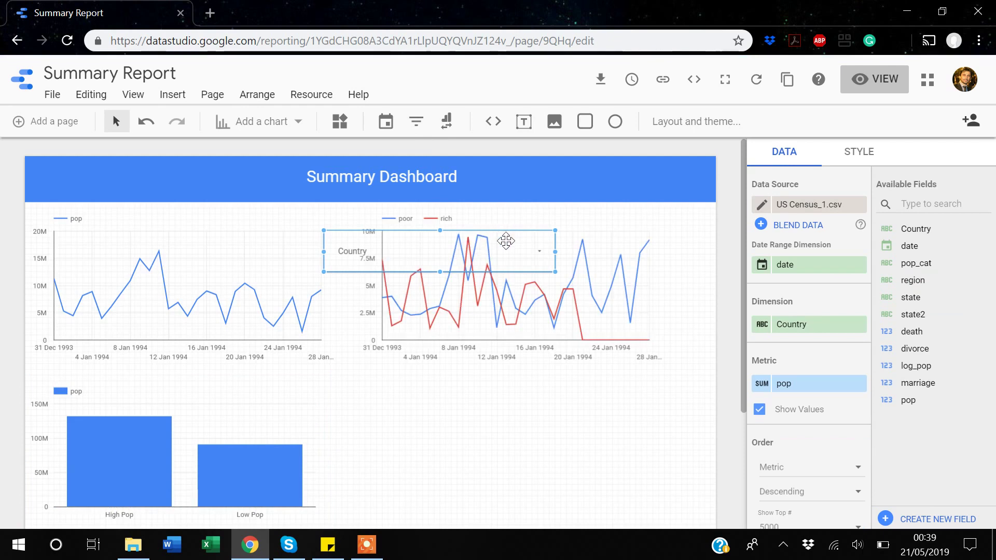
left_click_drag(505, 242, 220, 173)
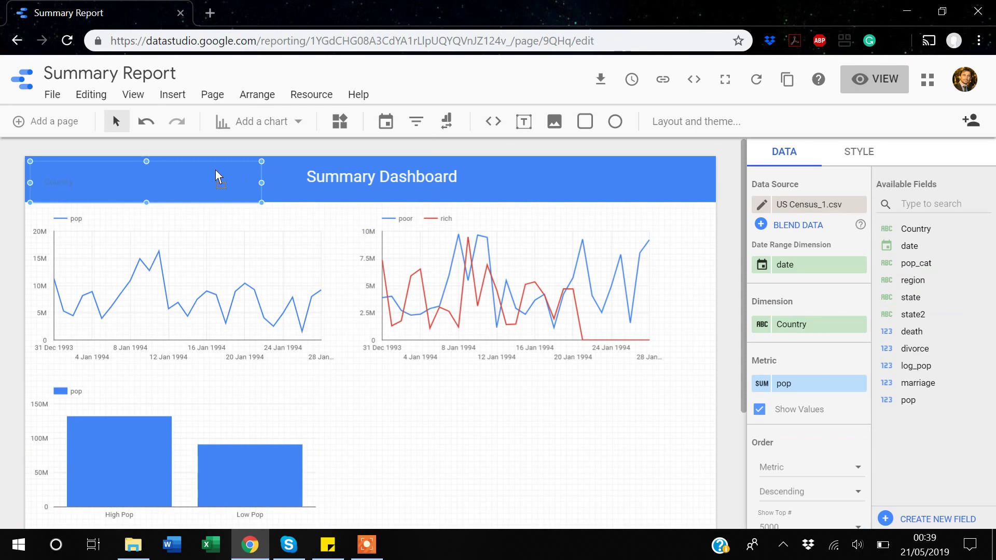
left_click_drag(216, 172, 216, 170)
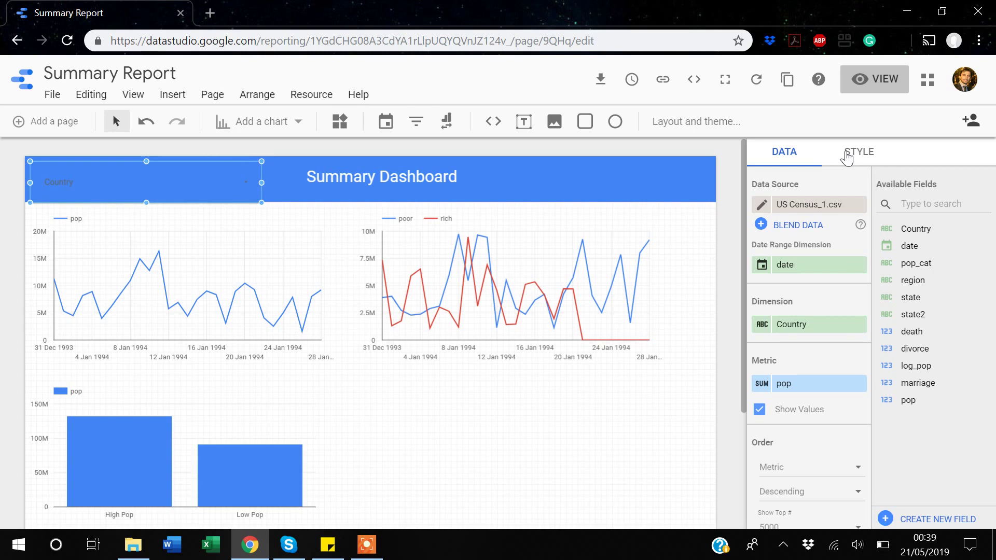
Style the filter control's text white with a font size of 24px.
left_click(847, 158)
scroll(848, 332, "down", 2)
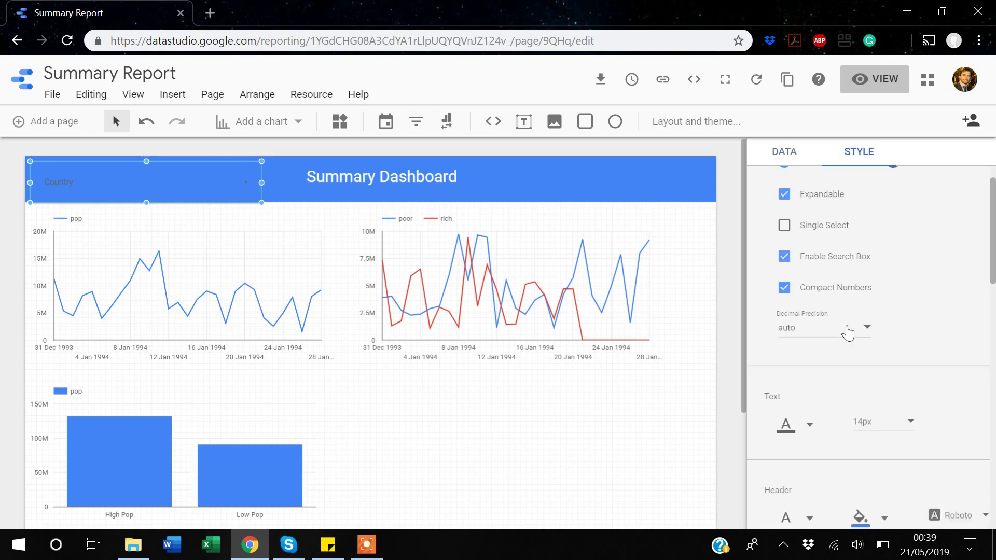
left_click(810, 377)
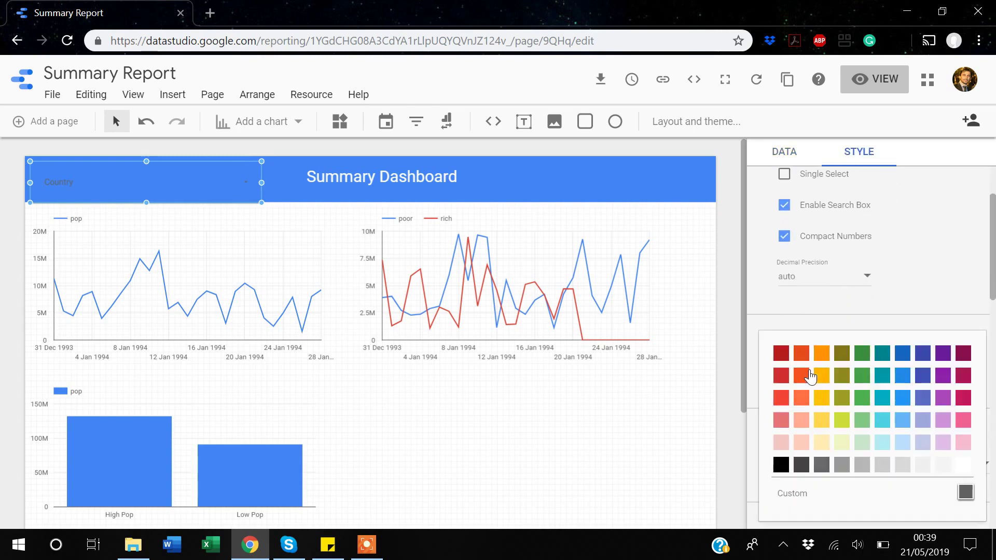
left_click(963, 463)
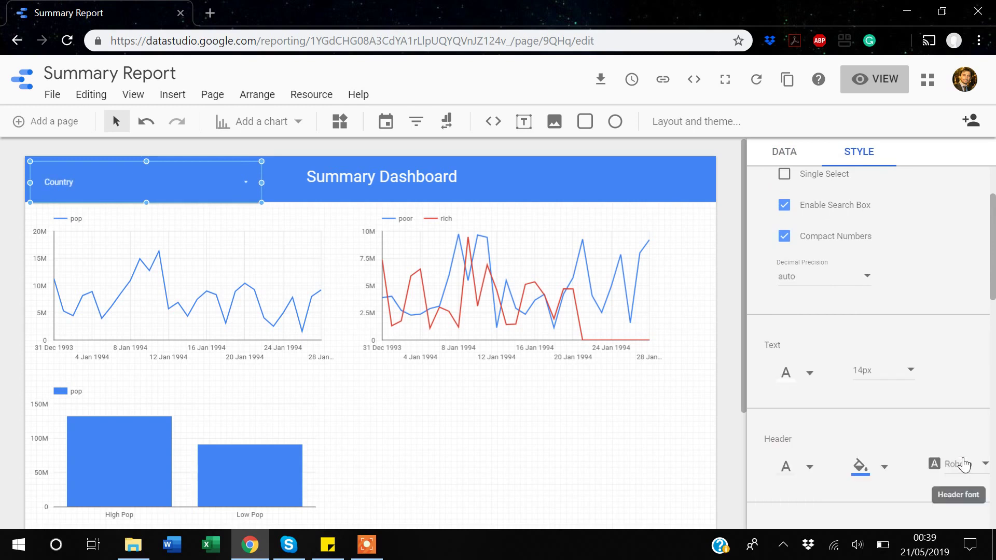
left_click(910, 374)
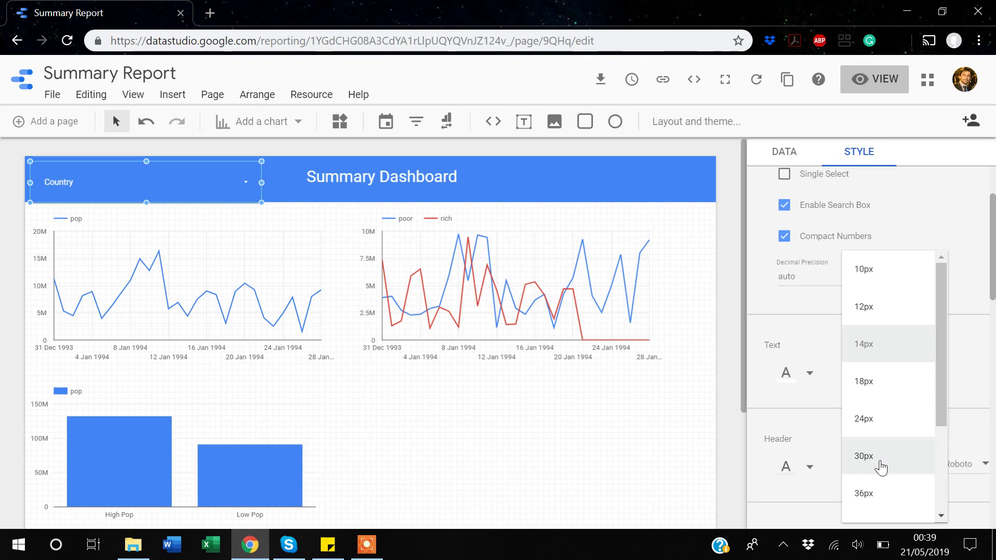
left_click(863, 420)
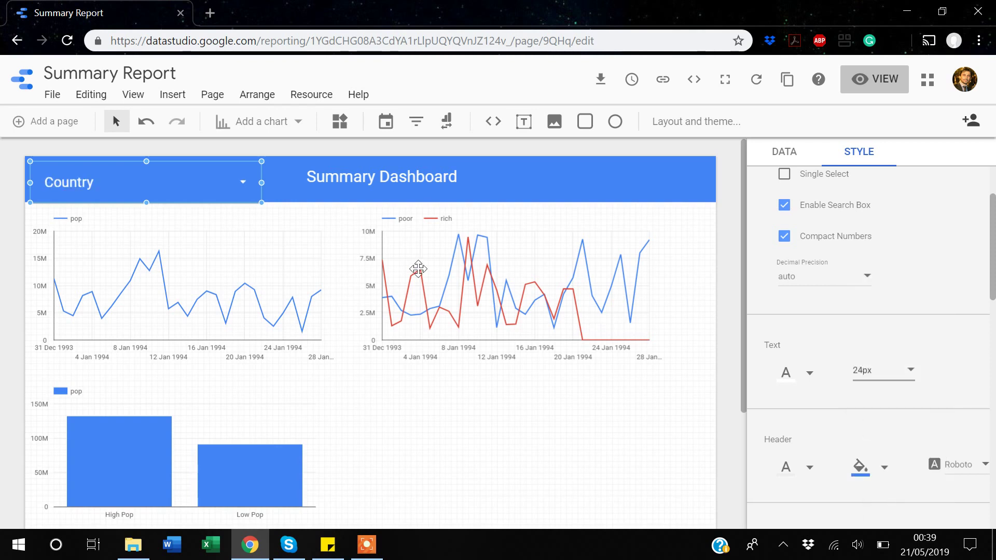
Set the filter control's dimension to region.
left_click(787, 155)
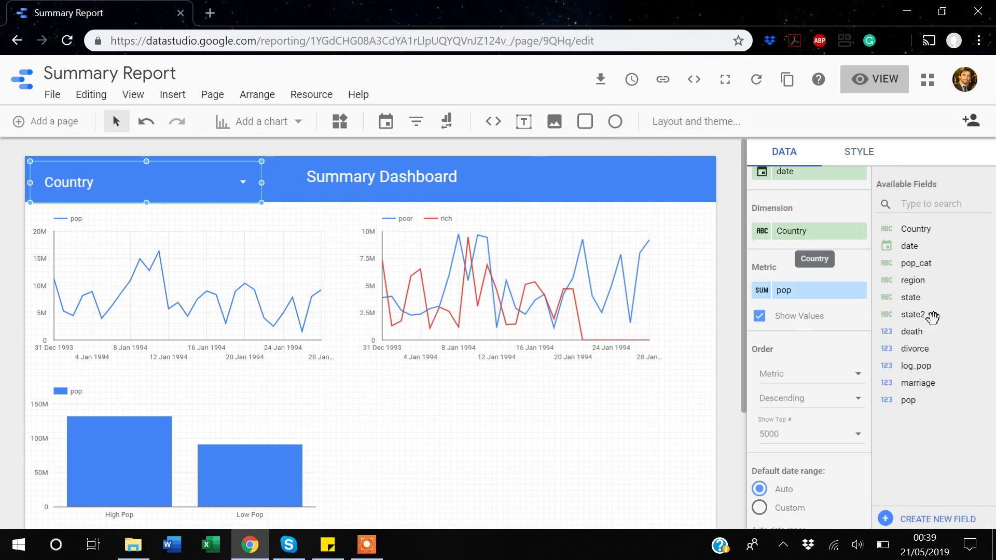
left_click_drag(918, 282, 792, 240)
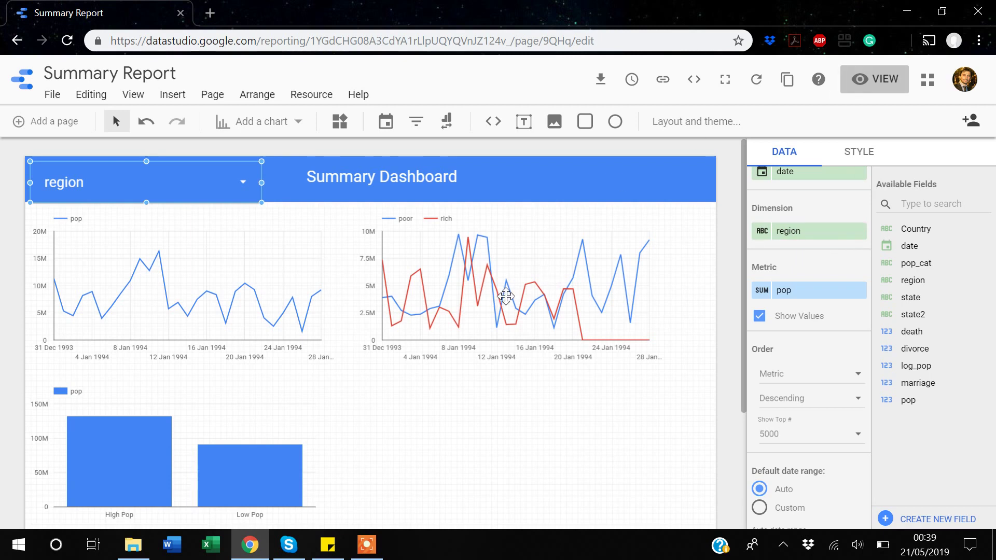
Preview the report and filter it to the South region only, checking how the three charts respond.
left_click(891, 83)
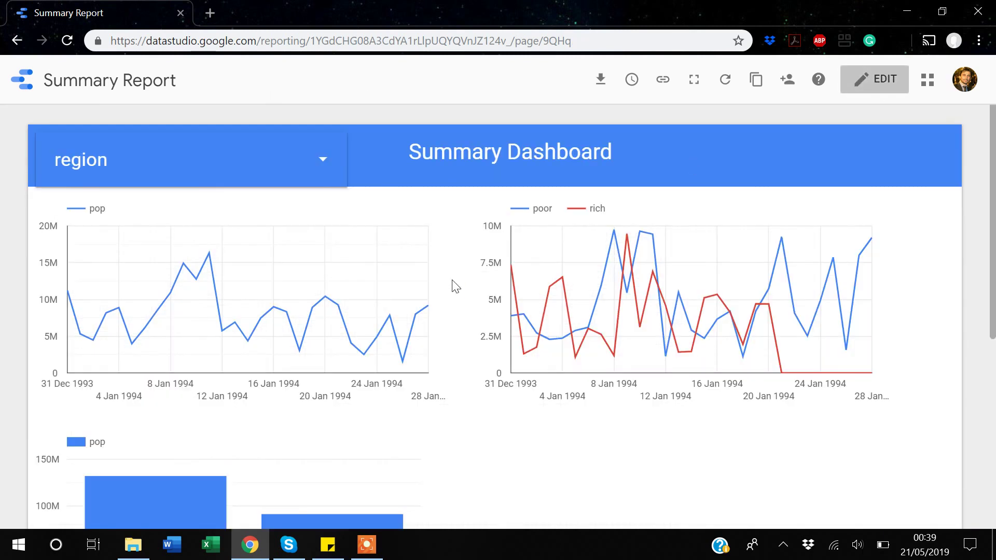
scroll(456, 286, "down", 1)
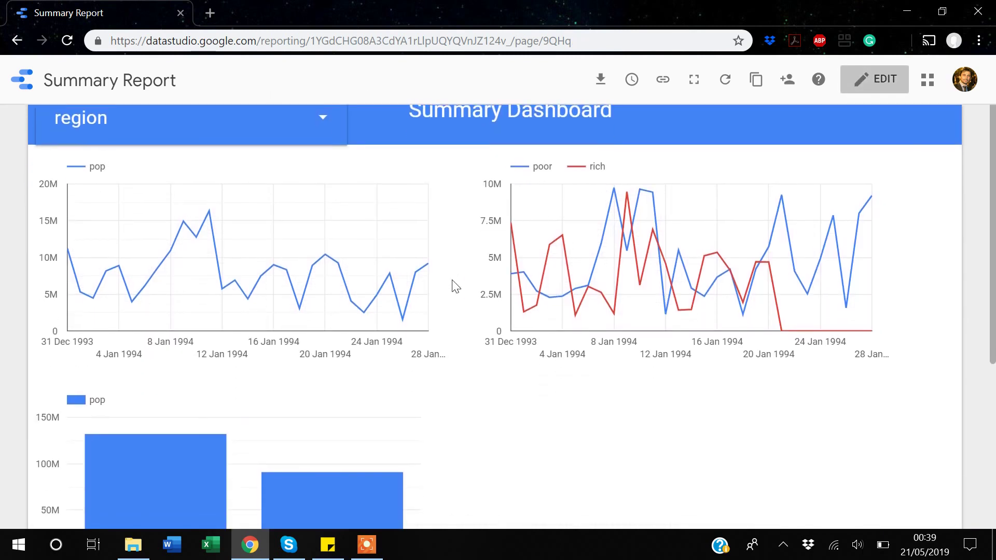
scroll(455, 286, "up", 1)
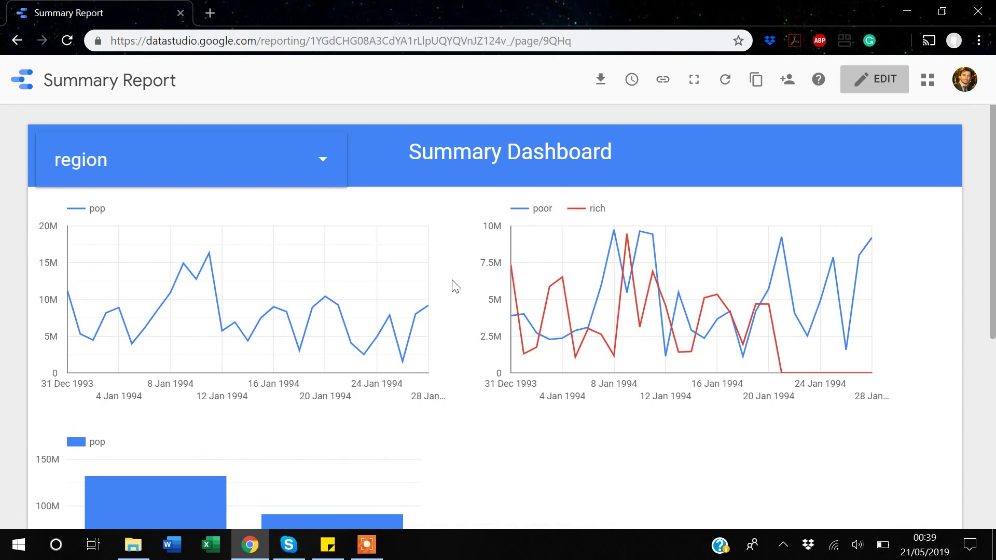
left_click(323, 162)
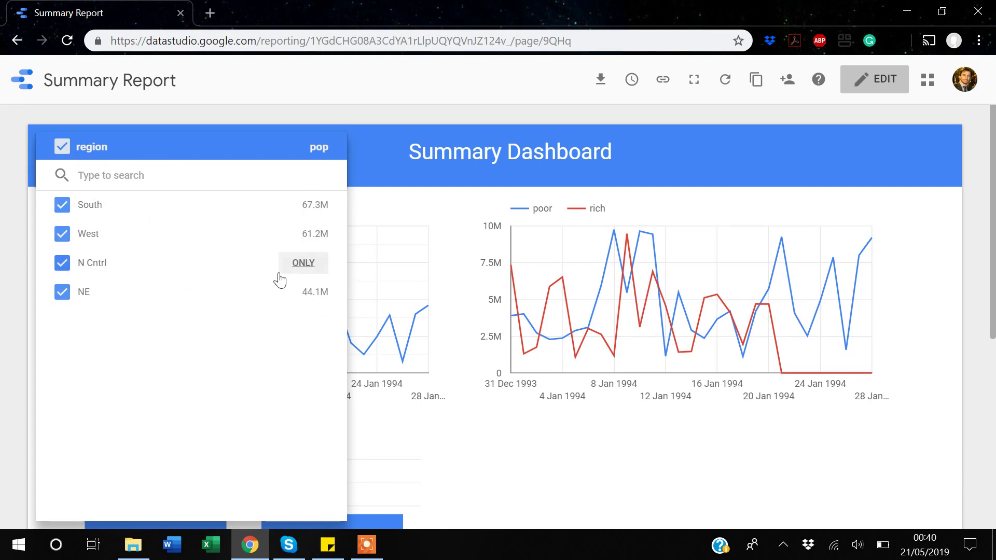
left_click(302, 206)
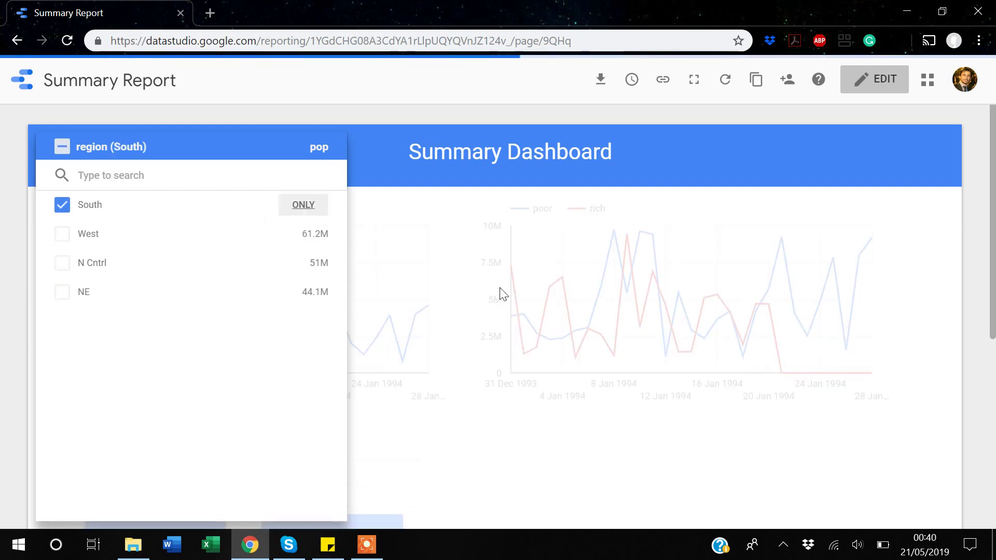
left_click(517, 466)
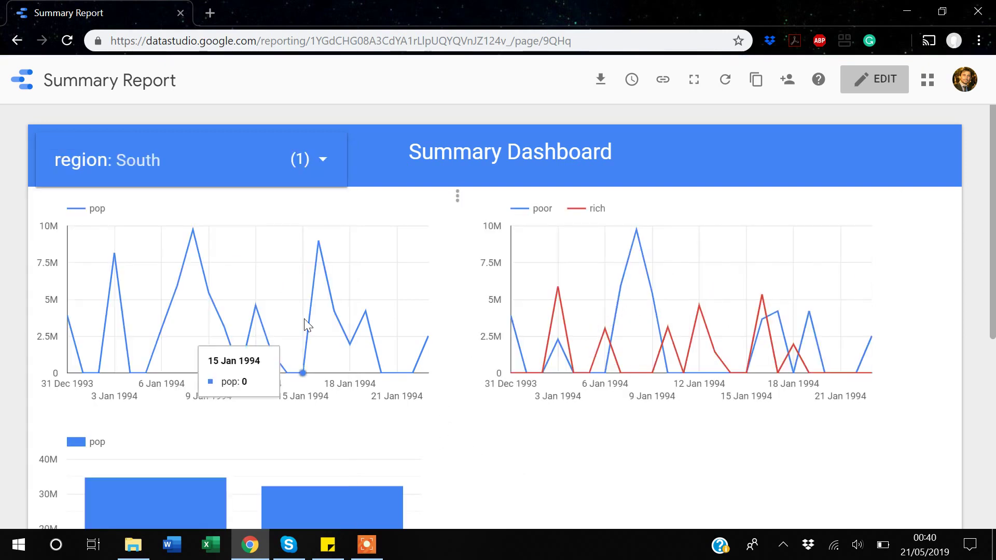
scroll(305, 325, "down", 3)
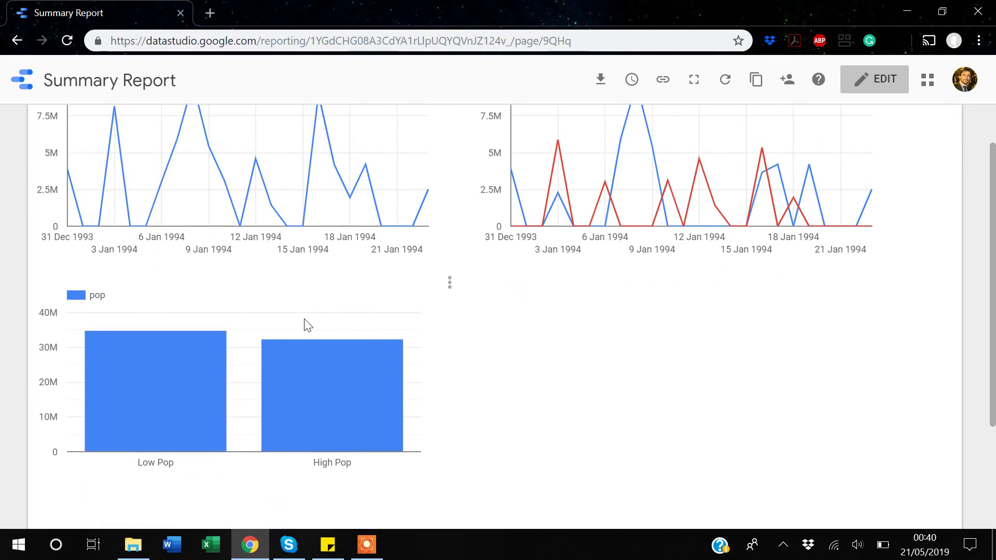
scroll(306, 325, "up", 1)
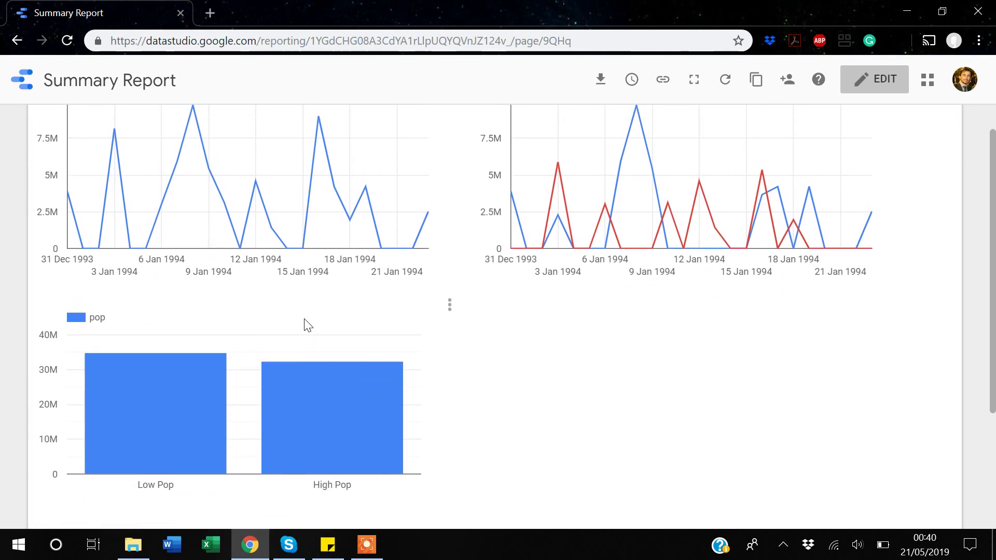
scroll(306, 325, "up", 3)
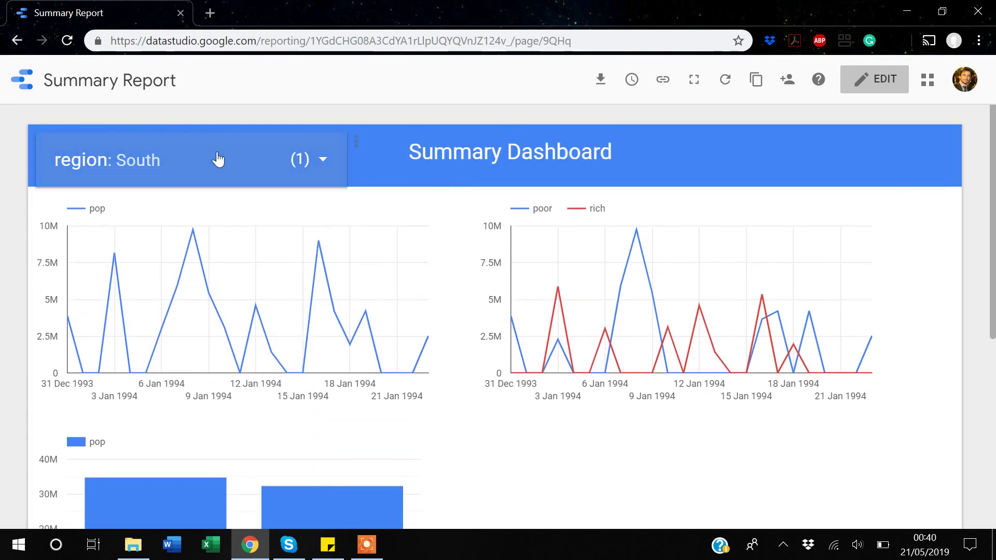
mouse_move(539, 322)
mouse_move(365, 297)
Return to editing and add a date range control in the blue header banner, right of the Summary Dashboard title.
left_click(881, 82)
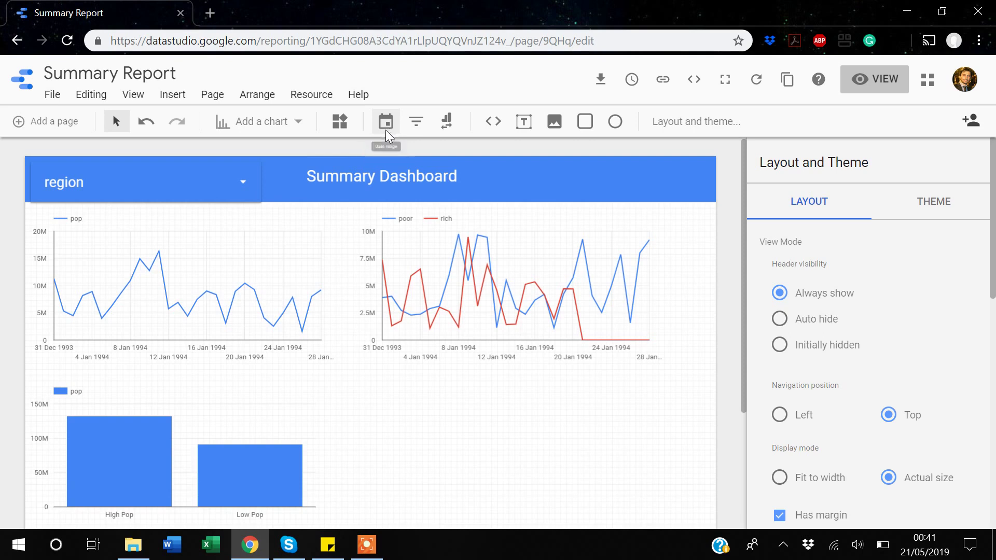
left_click(385, 124)
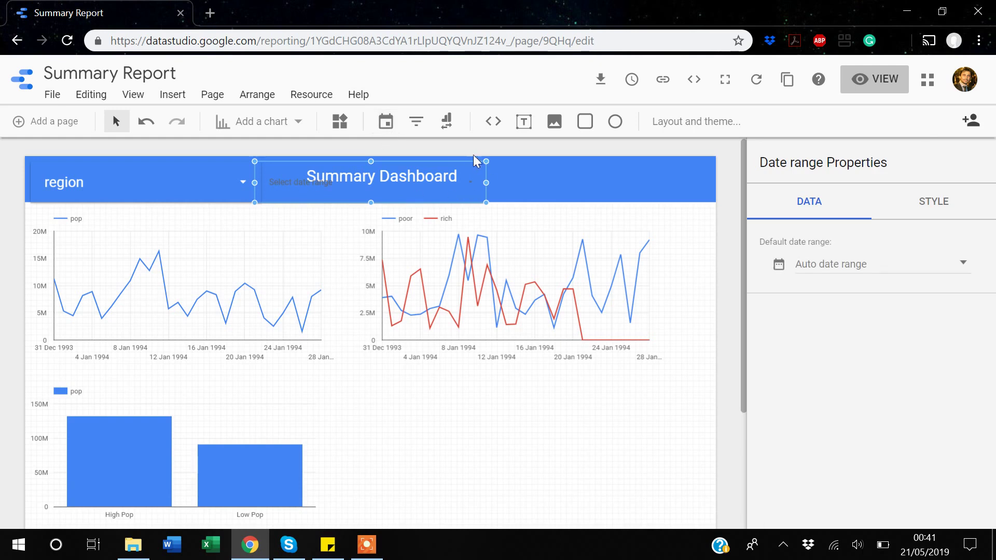
left_click_drag(467, 168, 694, 164)
Style the date range control's text white with a font size of 24px.
left_click(941, 209)
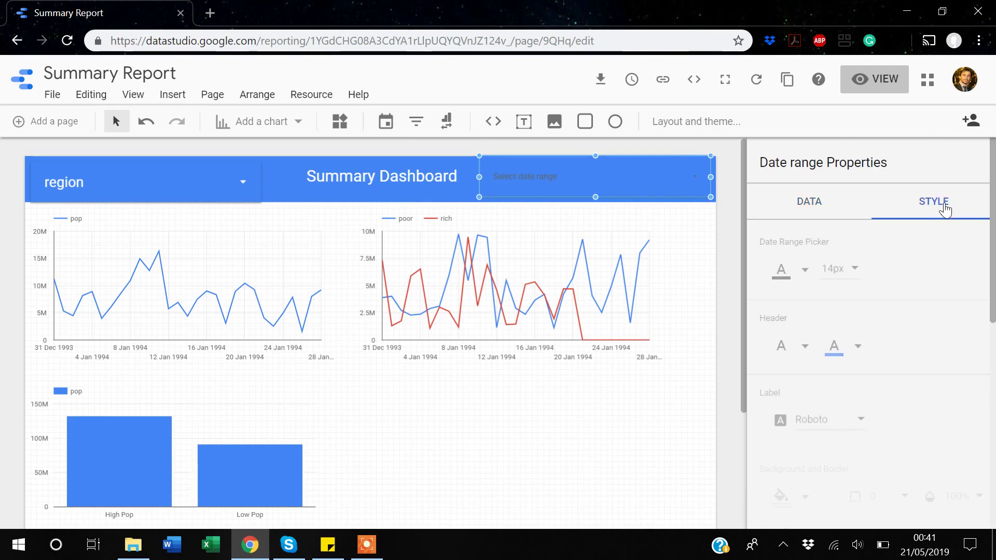
left_click(804, 270)
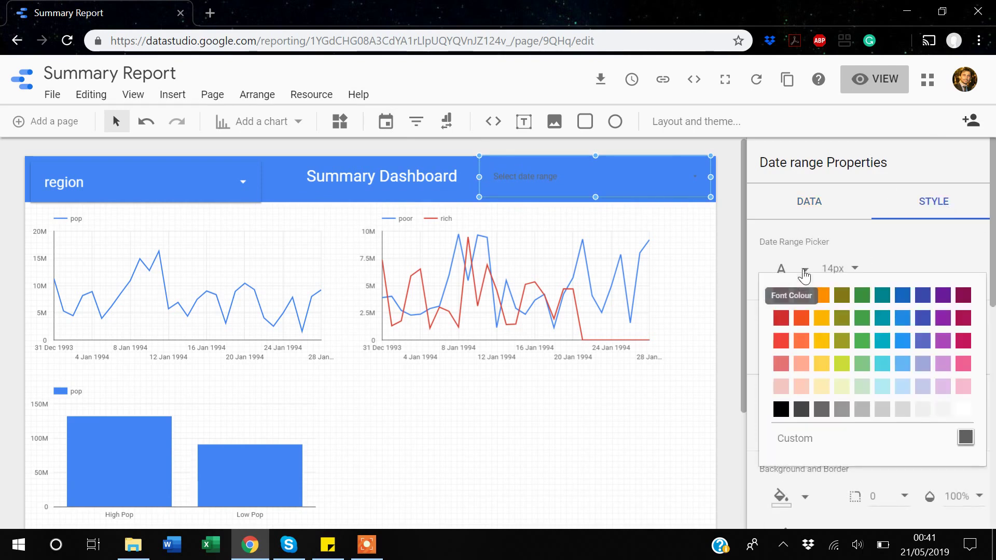
left_click(960, 412)
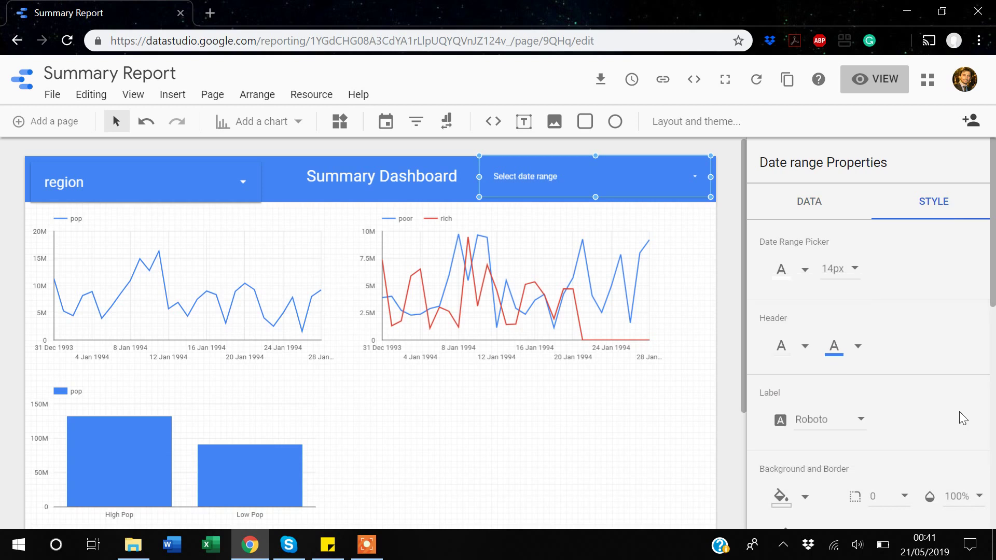
left_click(856, 270)
left_click(836, 344)
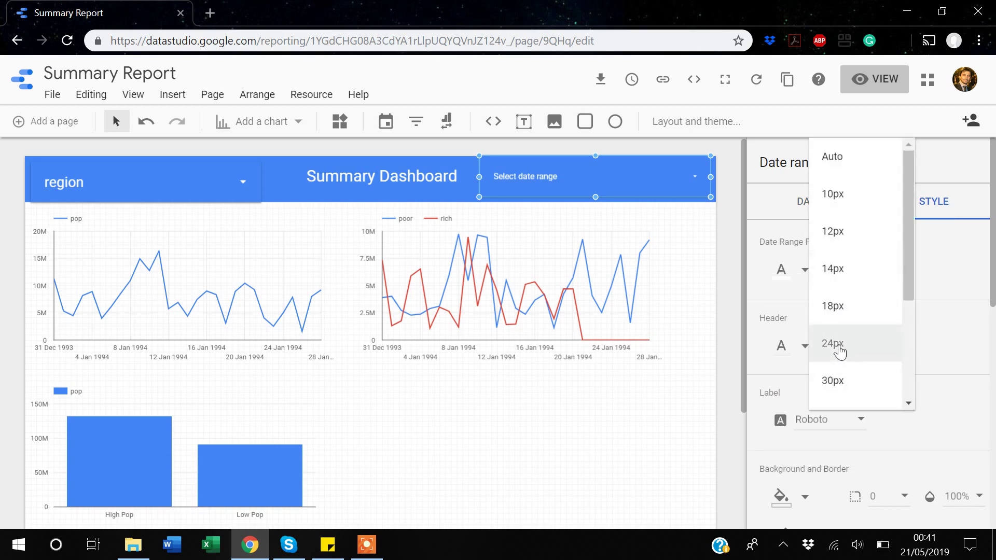
left_click(625, 406)
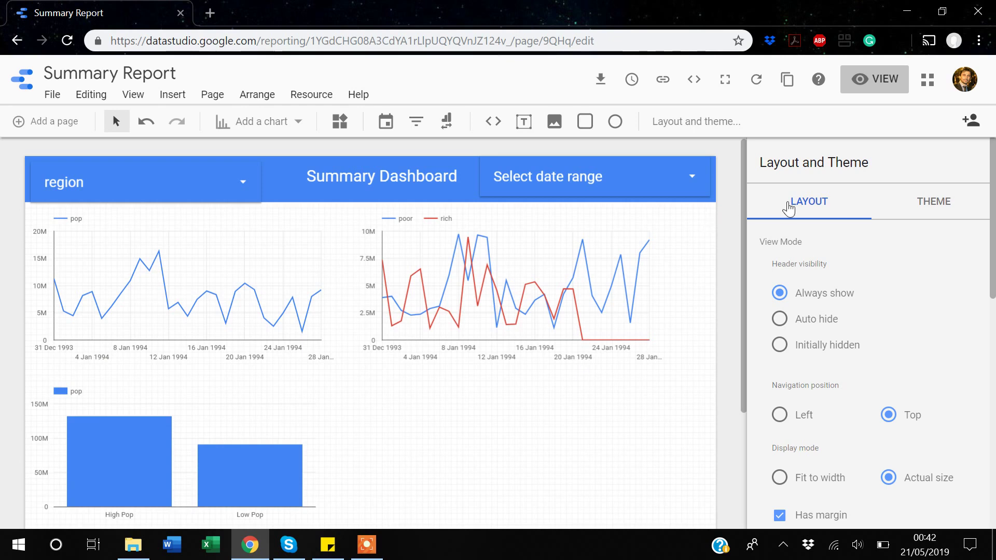
Preview the report and choose 10 January 1994 as the date range control's start date.
left_click(875, 81)
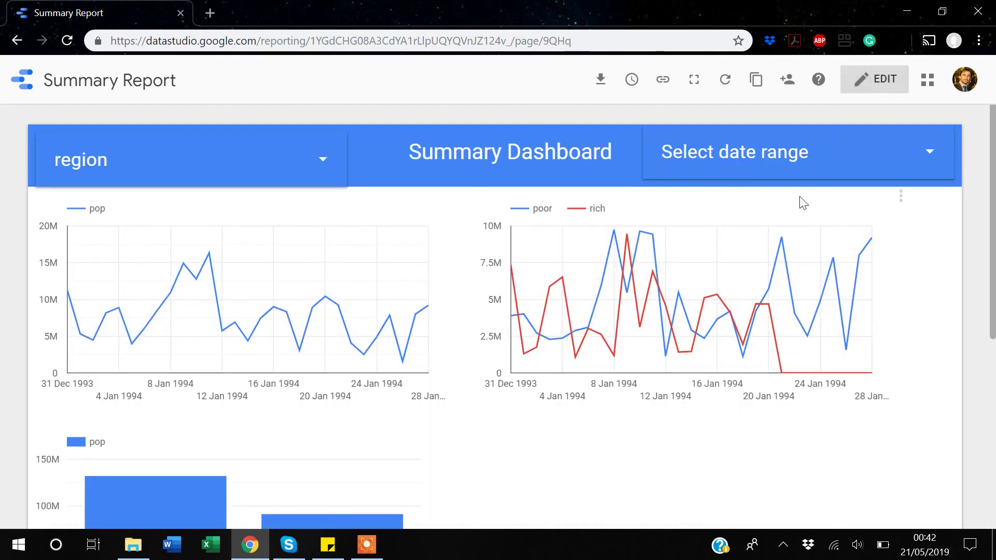
left_click(824, 156)
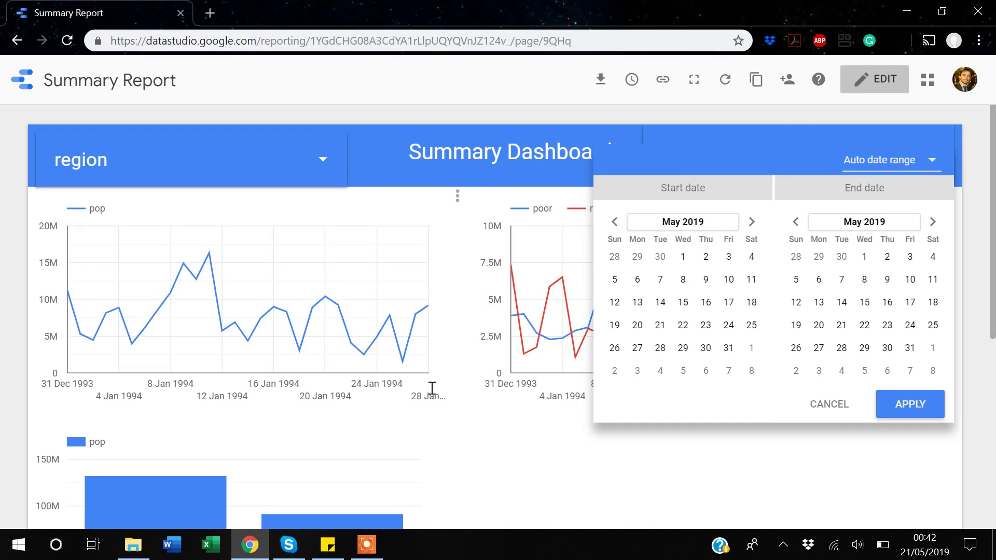
left_click(696, 233)
left_click(672, 226)
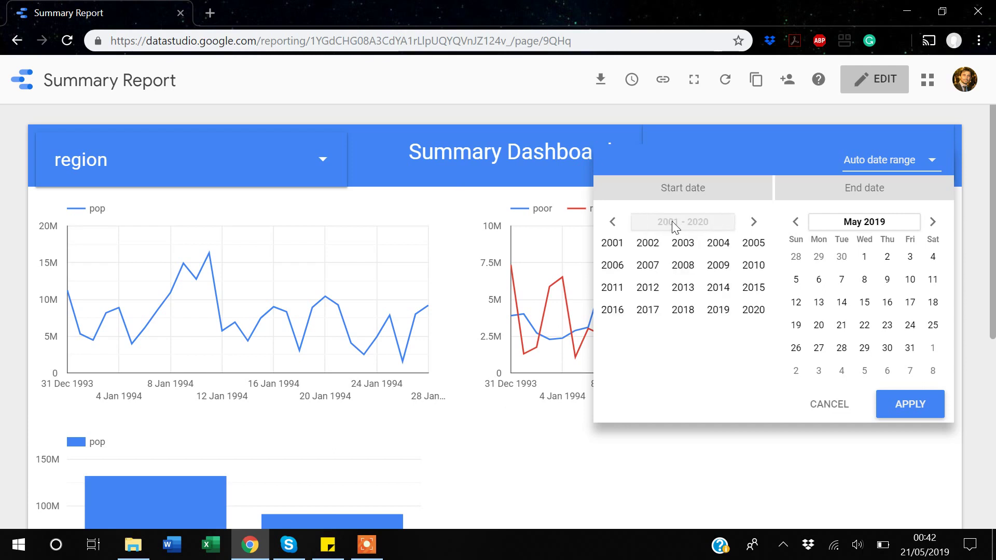
left_click(613, 224)
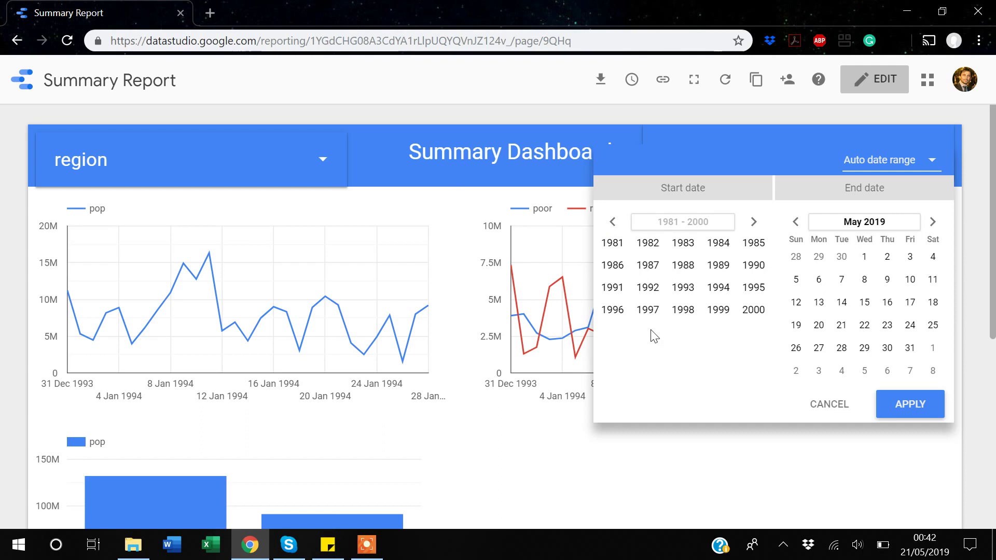
left_click(726, 292)
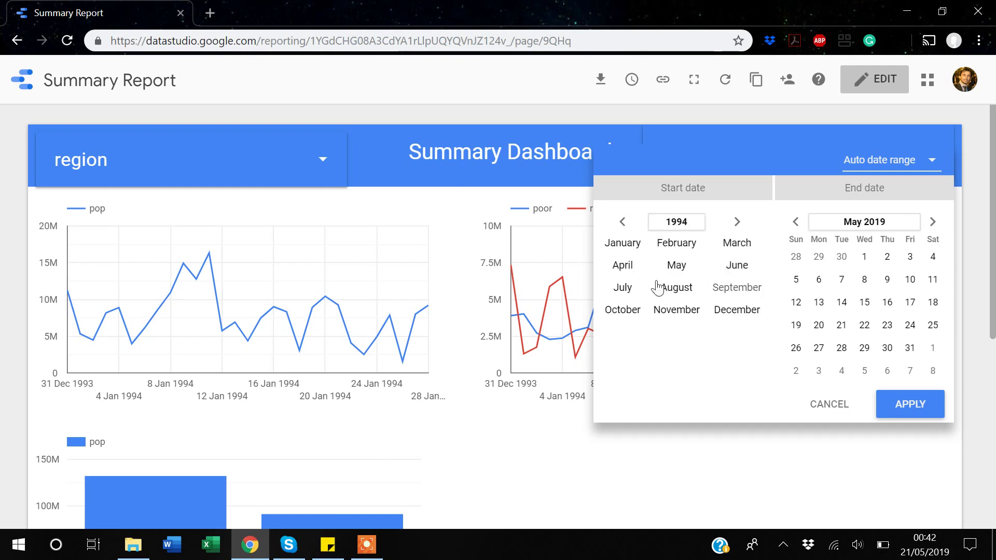
left_click(634, 253)
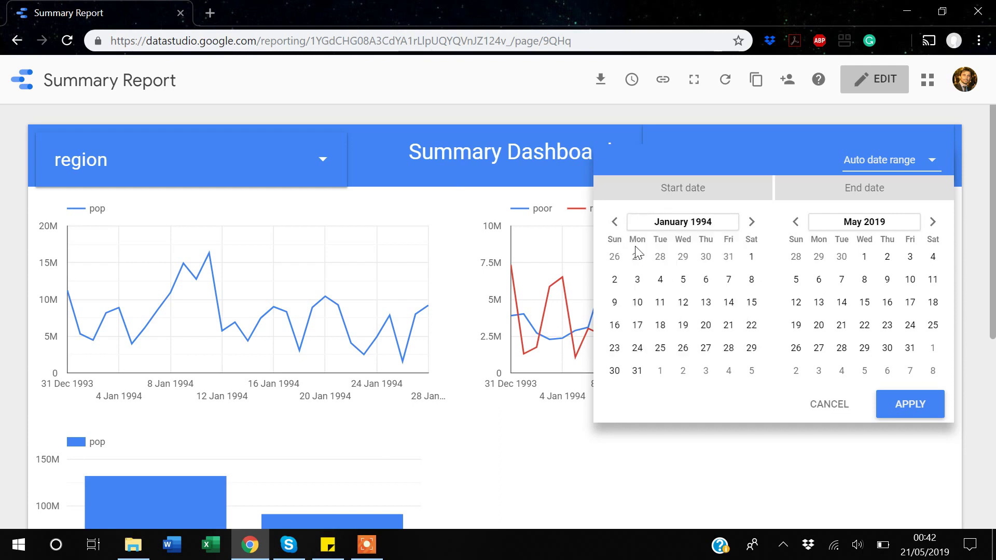
left_click(636, 302)
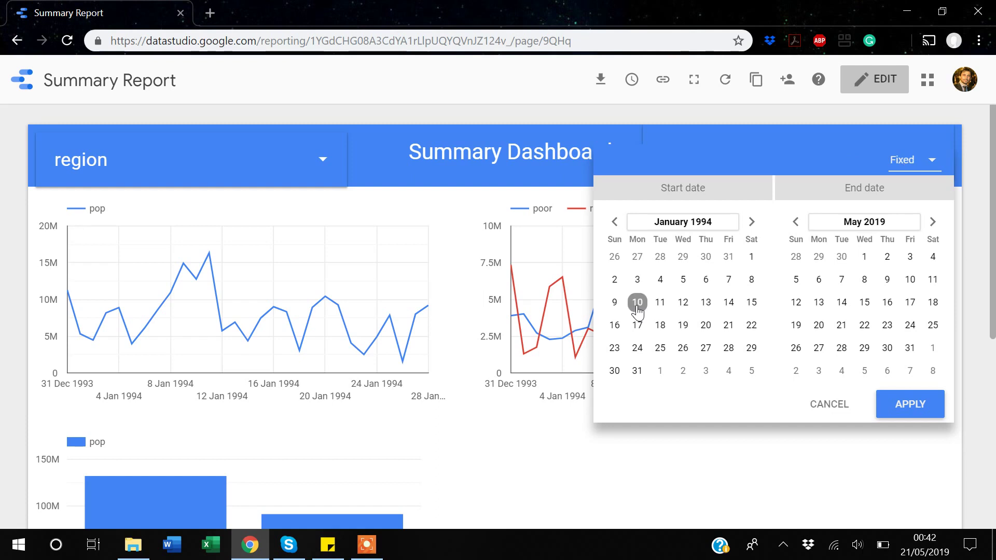
Choose 31 January 1994 as the end date, apply the range and check the charts.
left_click(876, 223)
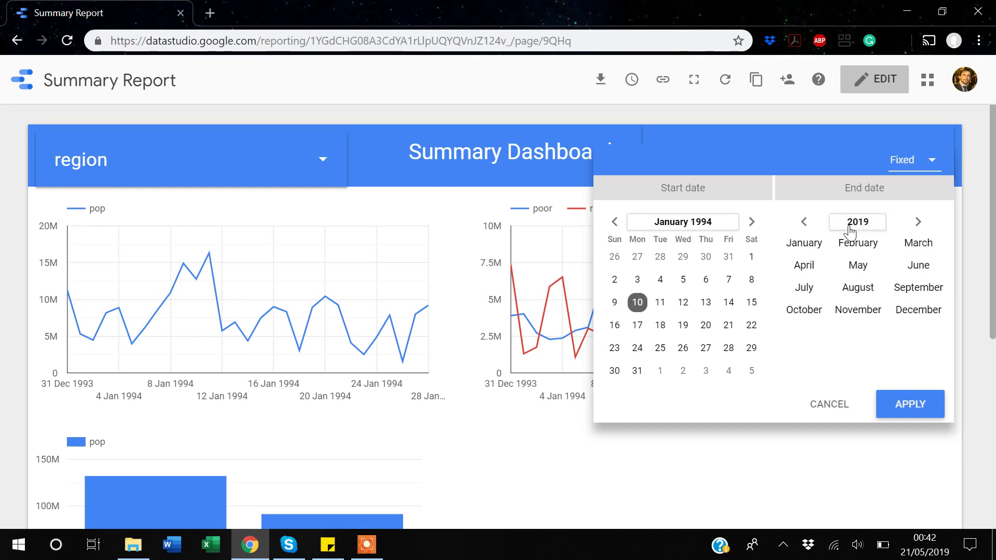
left_click(867, 223)
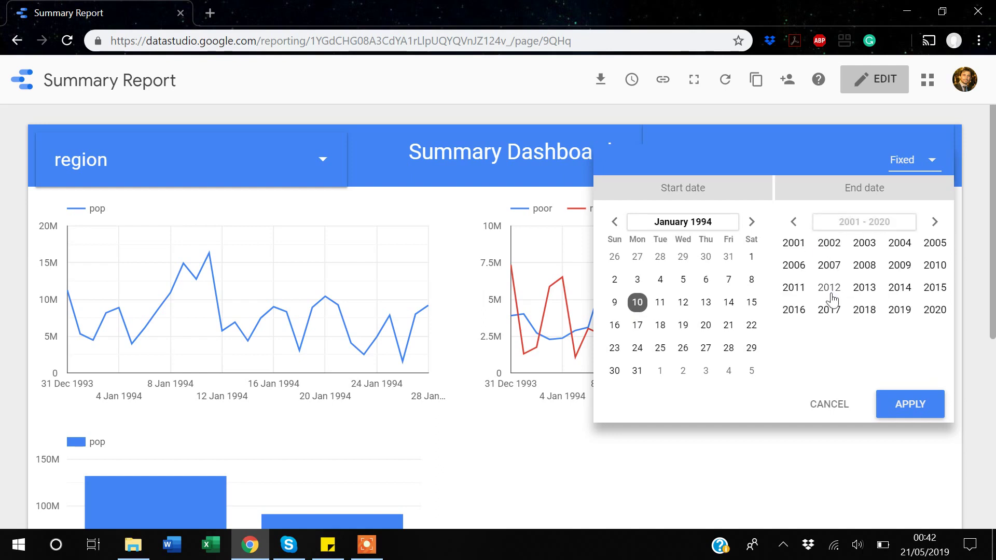
left_click(793, 221)
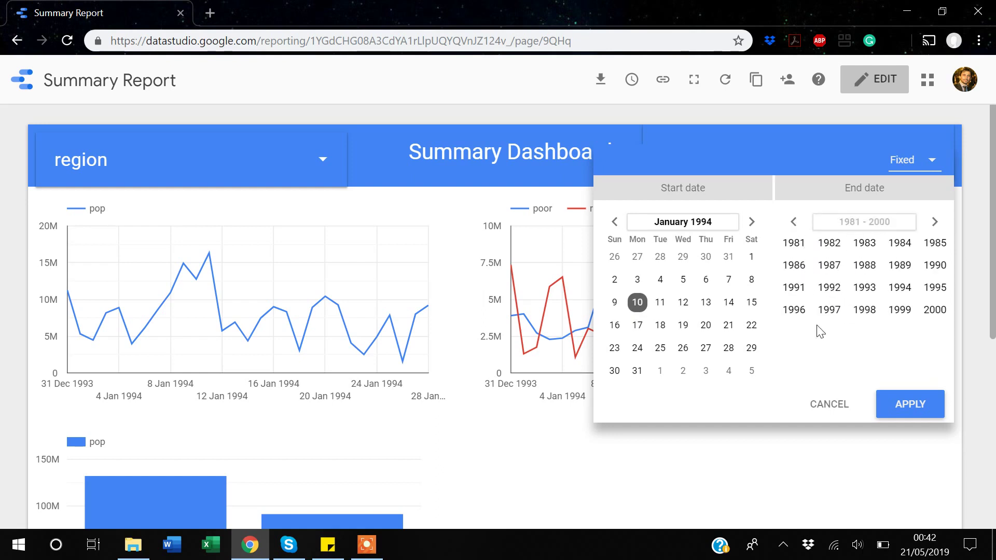
left_click(898, 288)
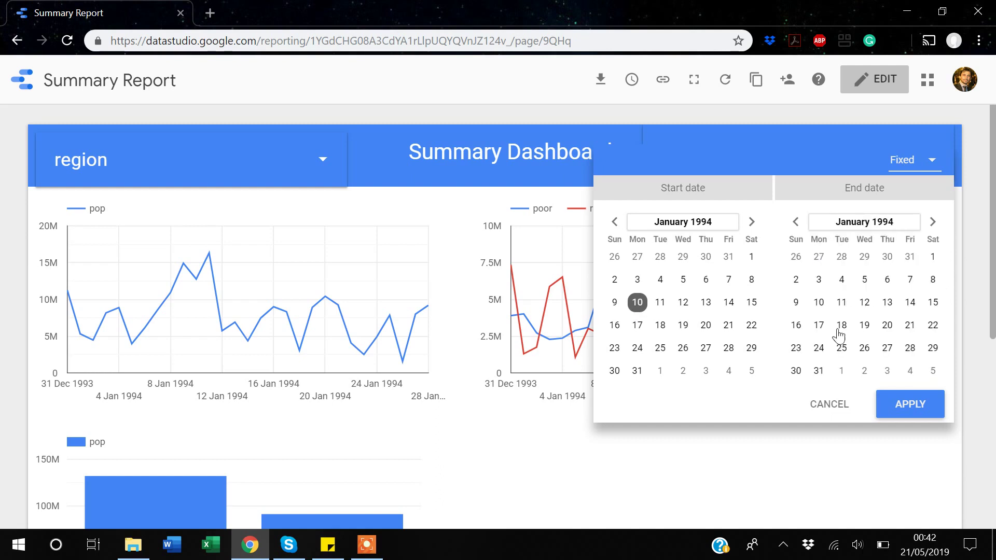
left_click(818, 371)
left_click(907, 404)
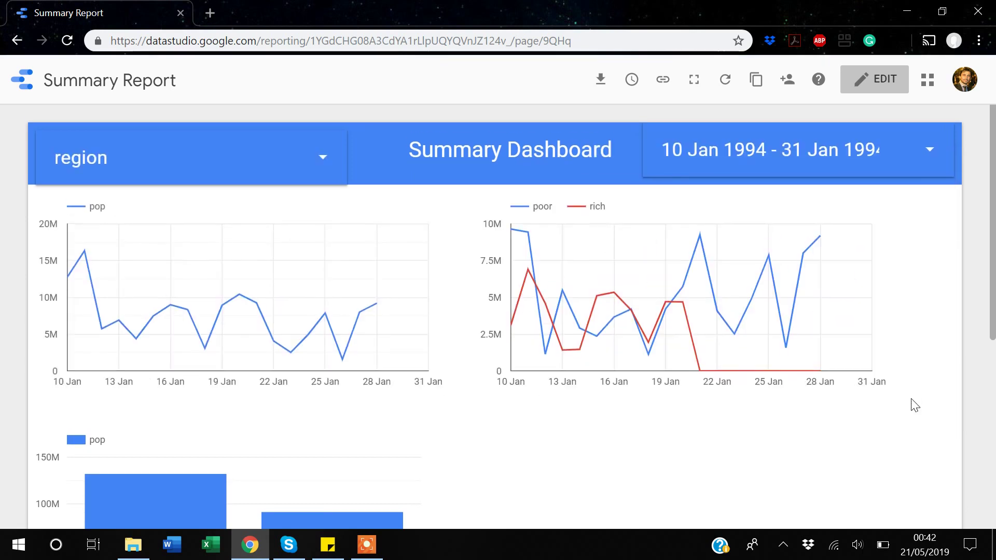
scroll(914, 405, "down", 1)
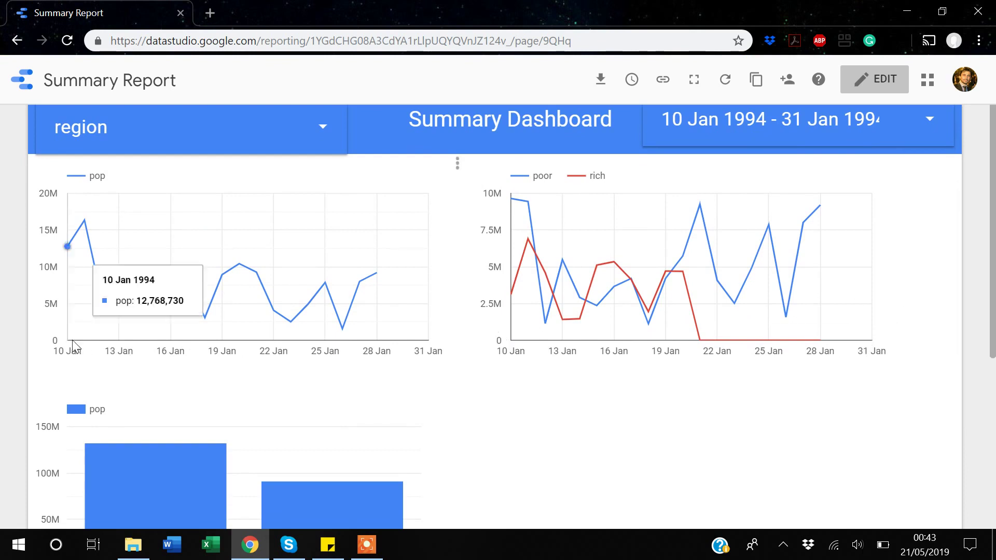
scroll(441, 433, "down", 2)
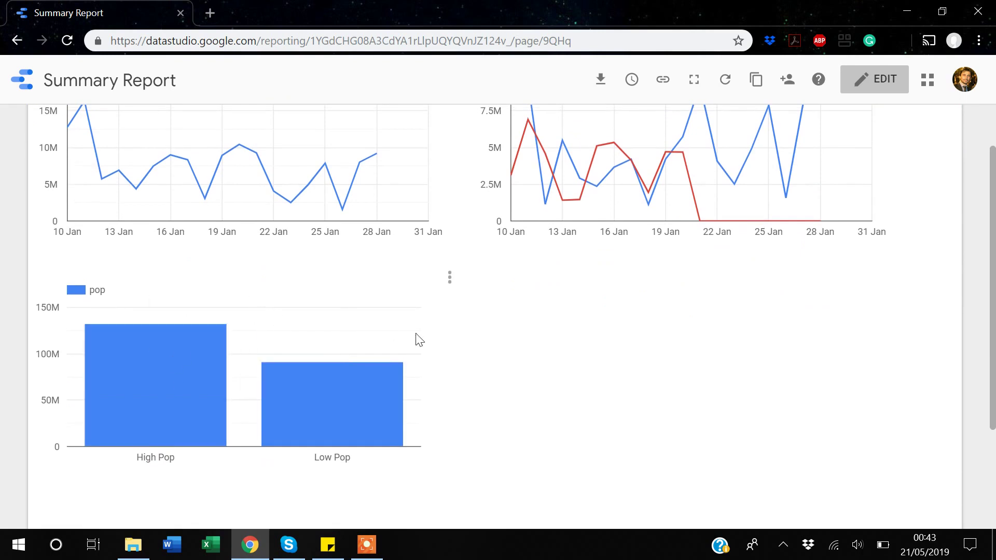
scroll(419, 339, "up", 2)
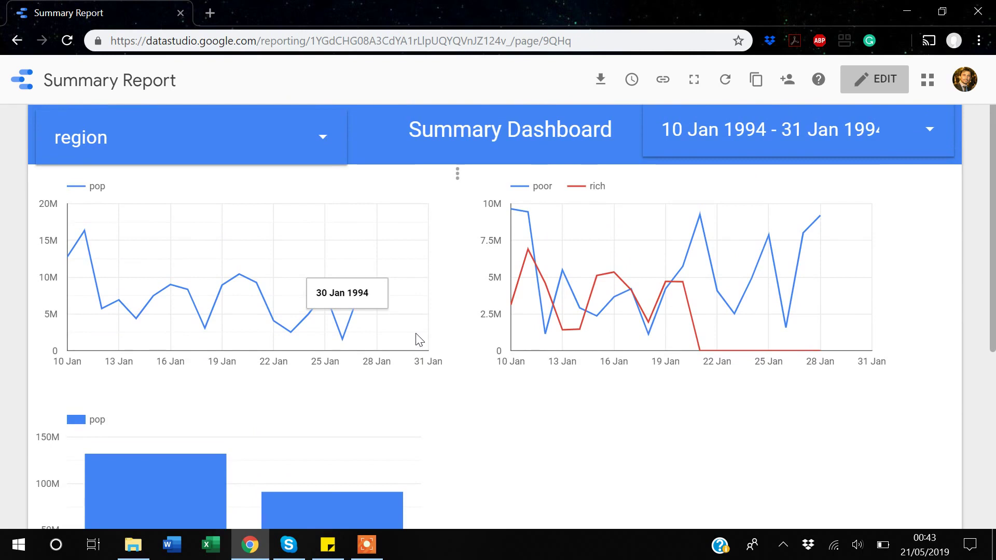
scroll(419, 340, "up", 1)
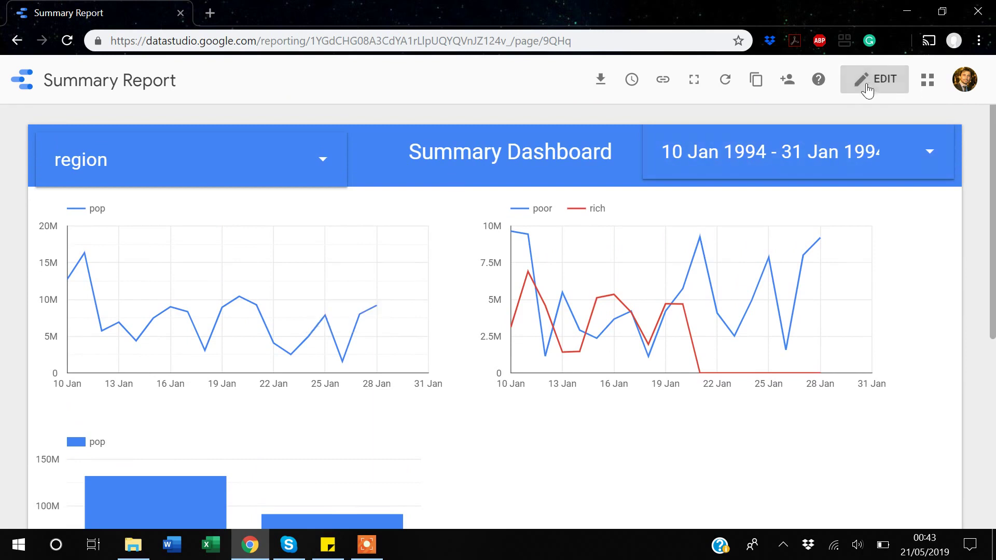
left_click(369, 554)
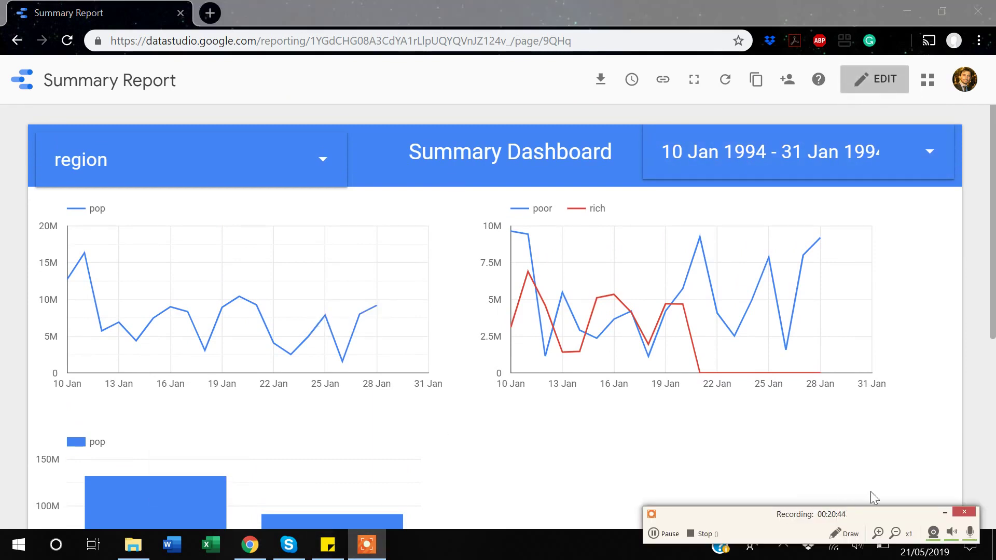
left_click(941, 512)
Return the report to editing mode with the empty area beside the bar chart in view.
left_click(878, 80)
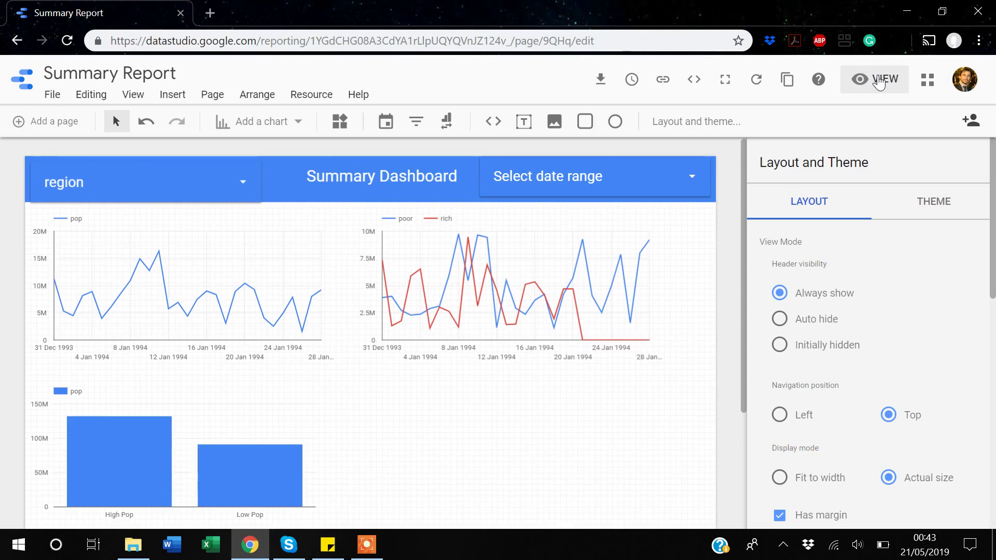
scroll(523, 192, "down", 1)
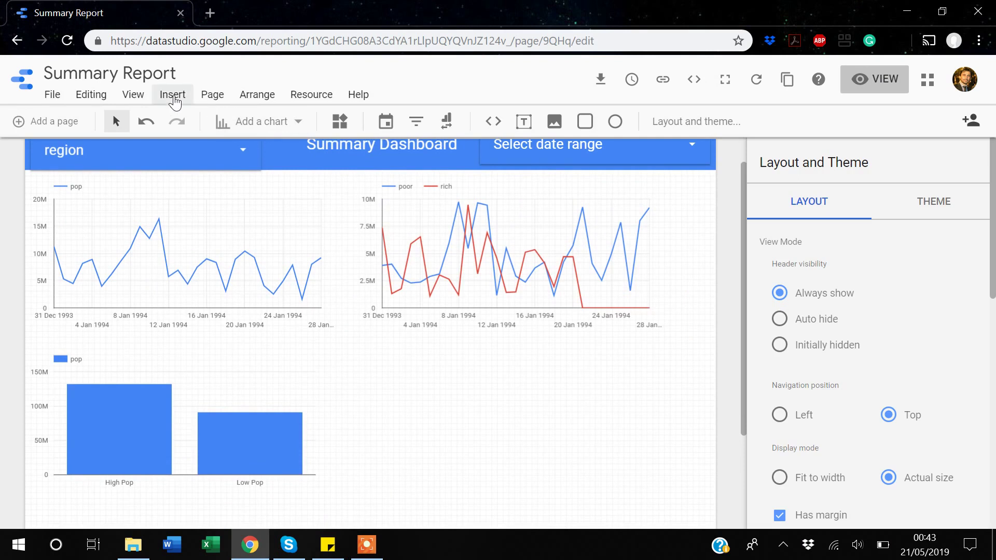
Insert a geo map, place it beside the bar chart and widen it to fill the space under the poor and rich chart.
left_click(172, 95)
left_click(216, 257)
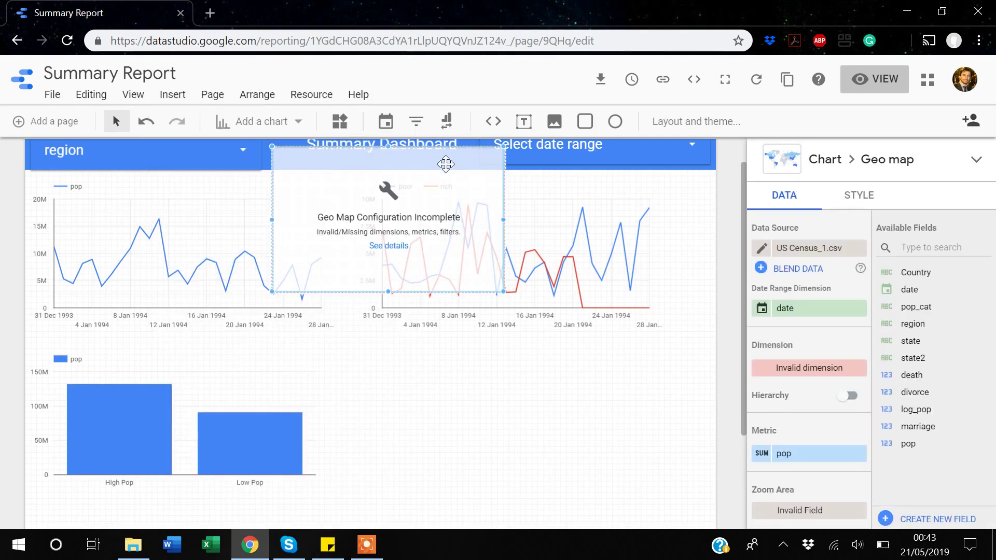
left_click_drag(445, 167, 519, 384)
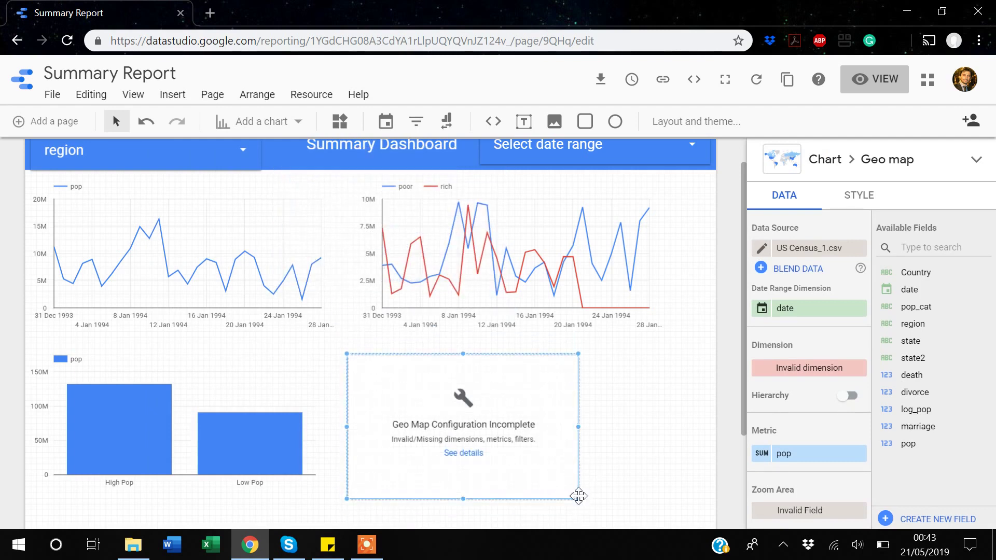
left_click_drag(578, 498, 683, 493)
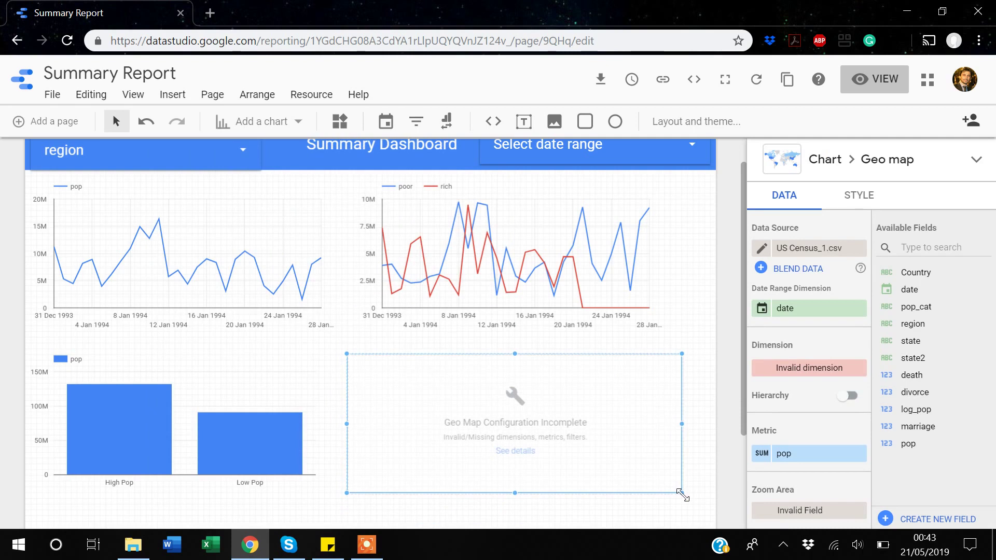
right_click(683, 495)
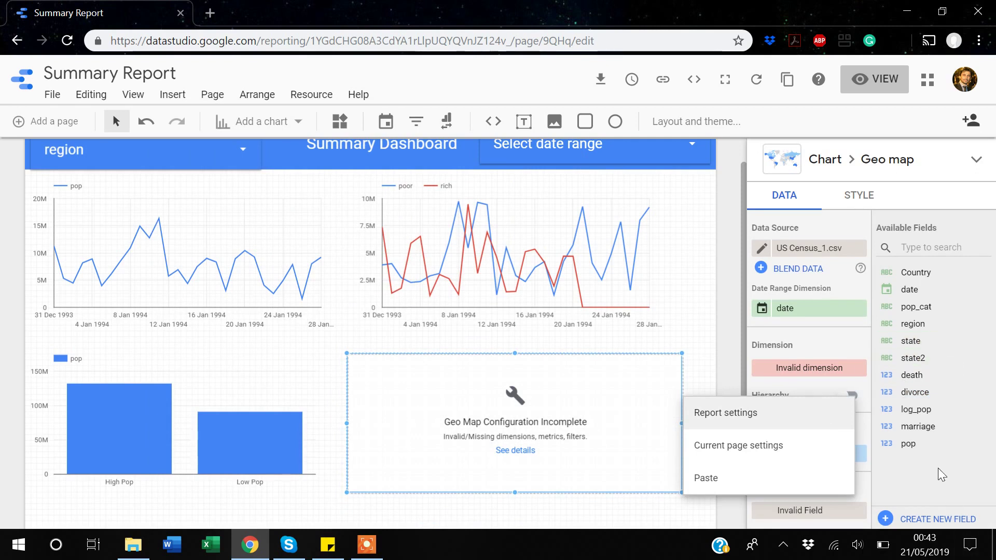
Change the state field's type to Geo Region in the US Census_1.csv data source and finish editing the source.
left_click(761, 248)
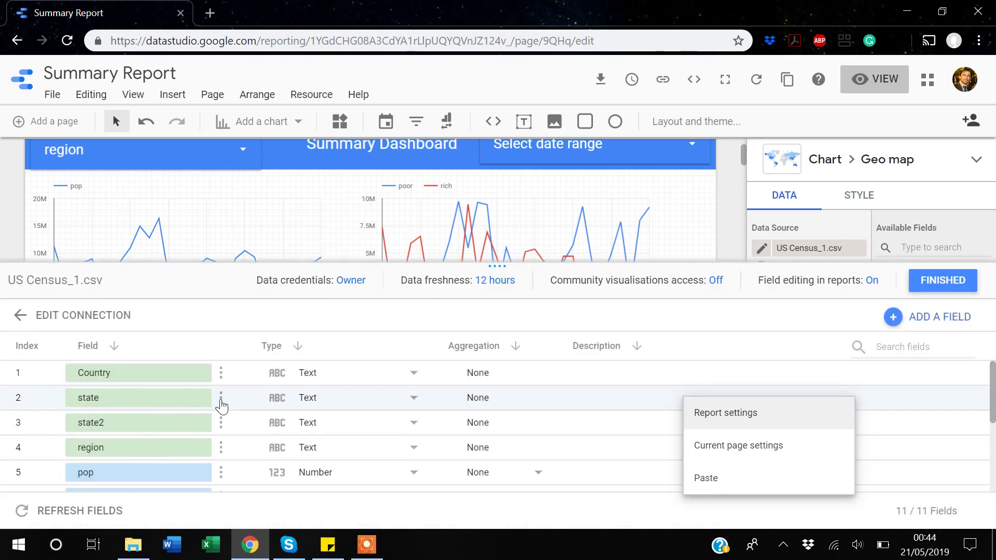
left_click(221, 401)
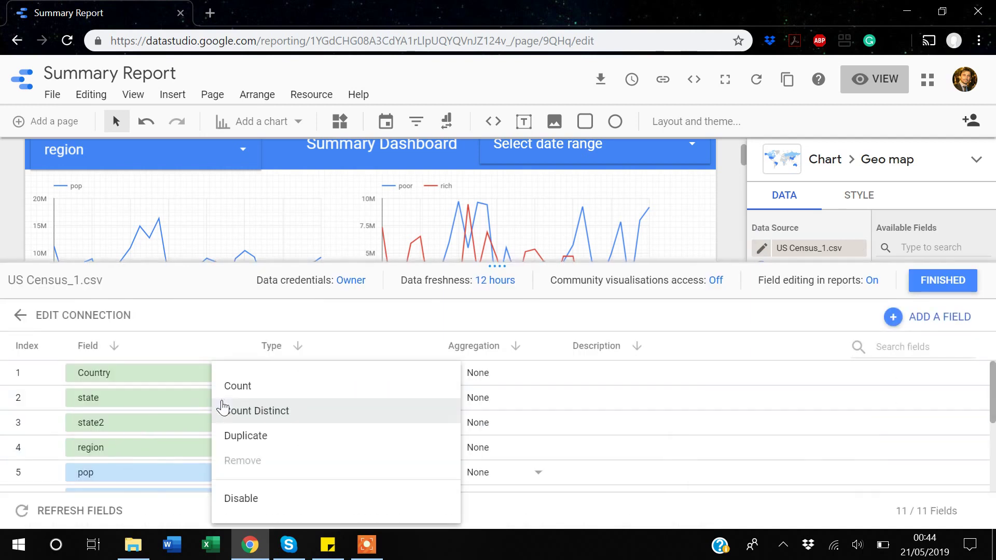
left_click(38, 402)
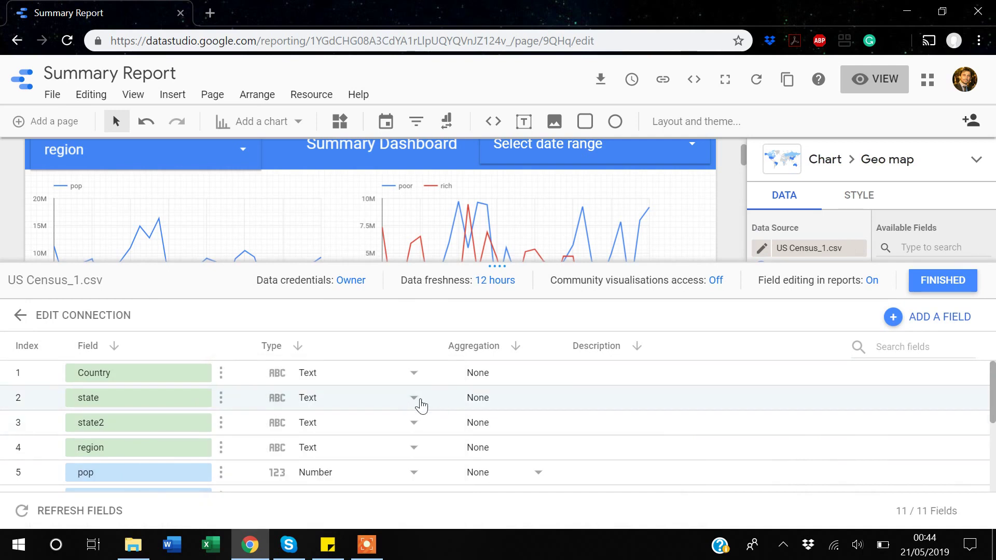
left_click(414, 398)
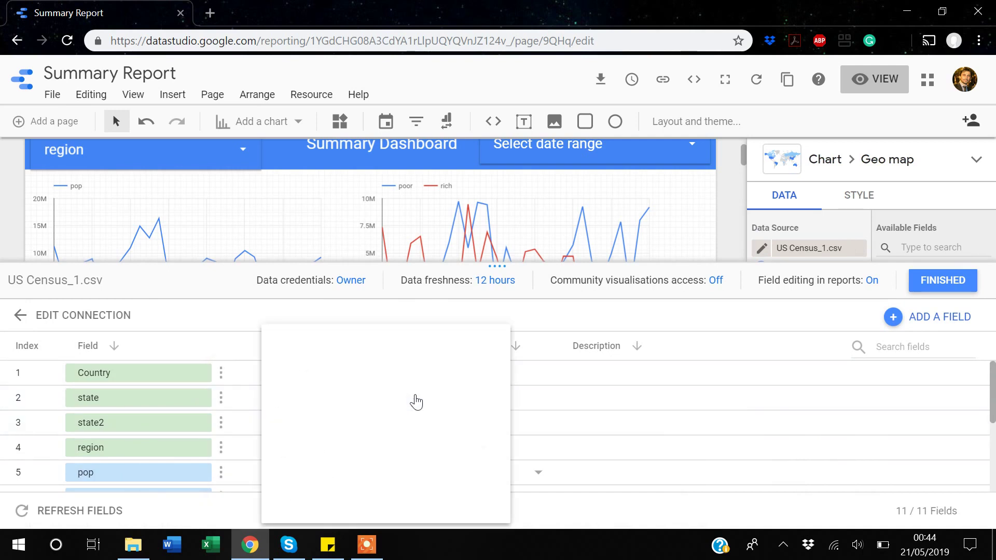
mouse_move(415, 400)
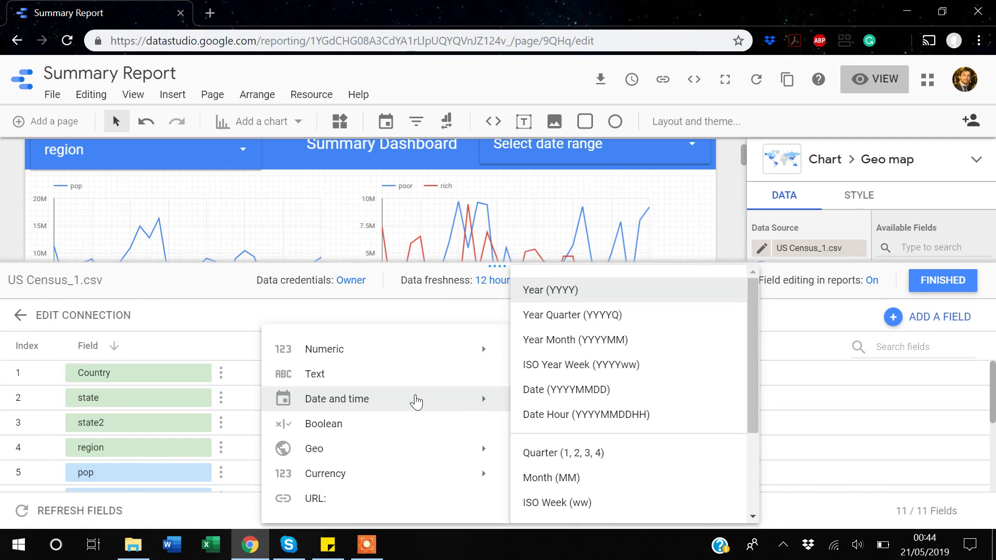
mouse_move(362, 455)
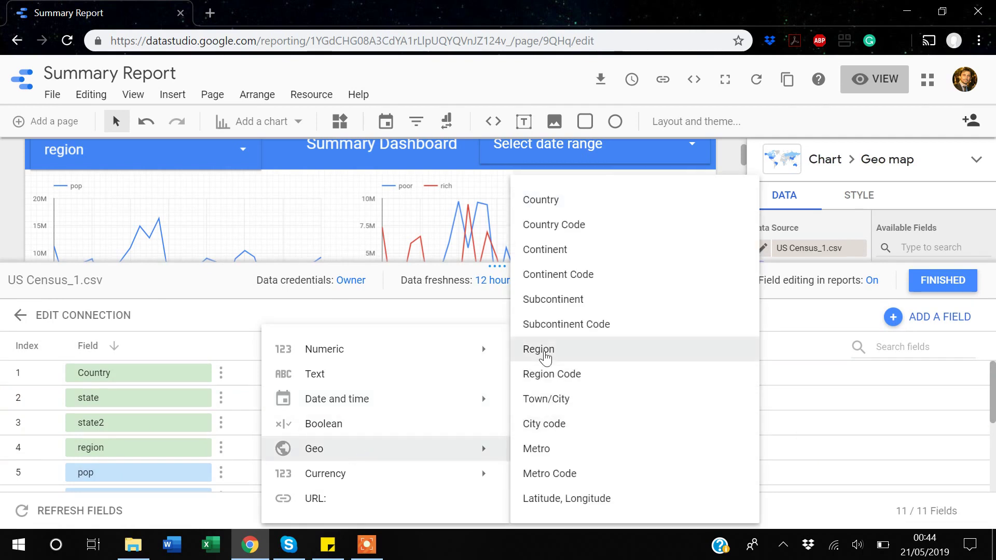
left_click(543, 353)
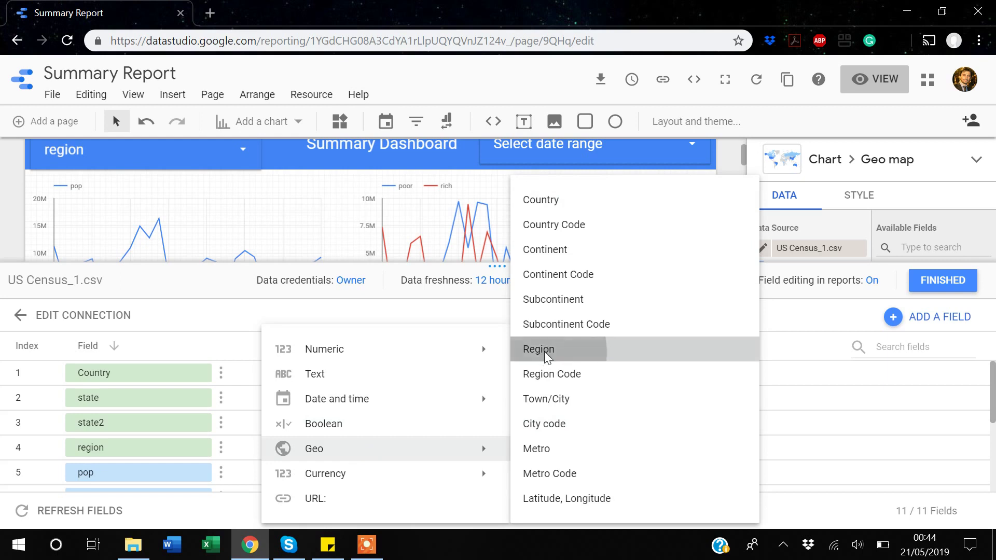
left_click(621, 338)
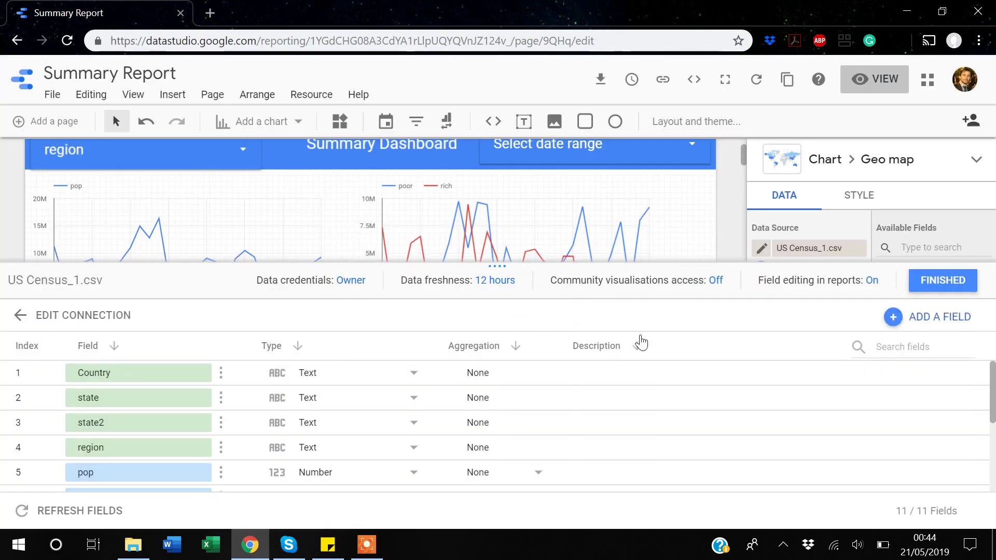
left_click(950, 290)
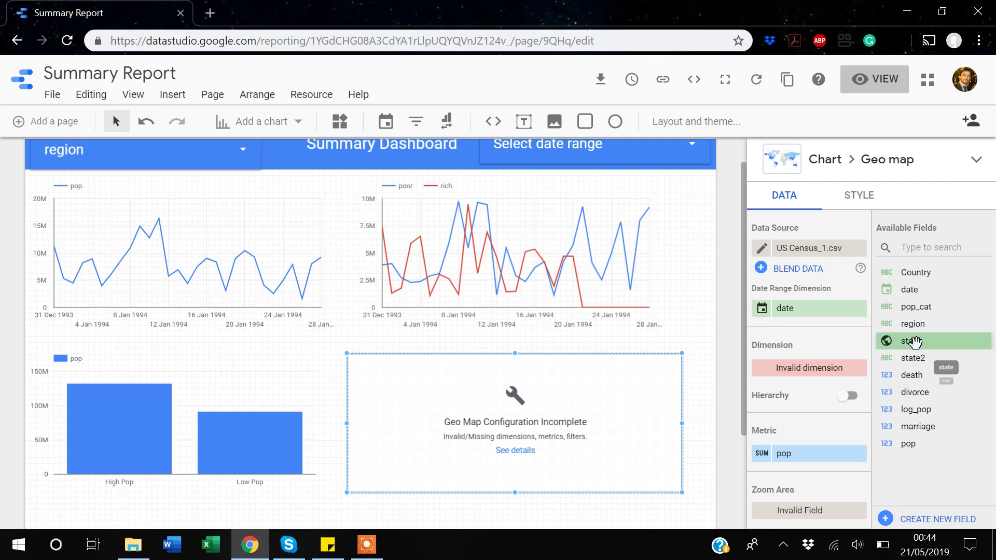
Replace the geo map's invalid dimension with the state field and switch the report to view mode.
left_click_drag(908, 342, 810, 378)
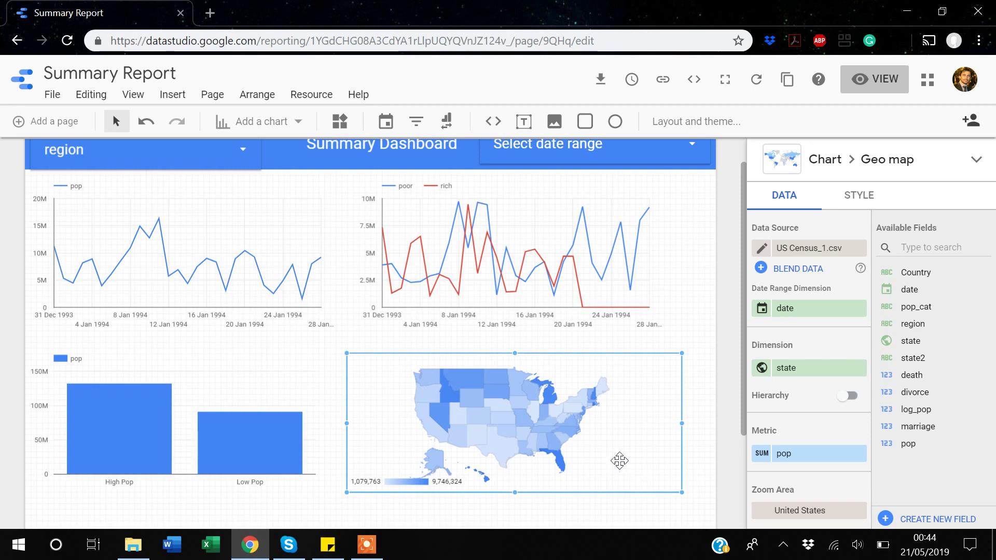
scroll(633, 413, "up", 1)
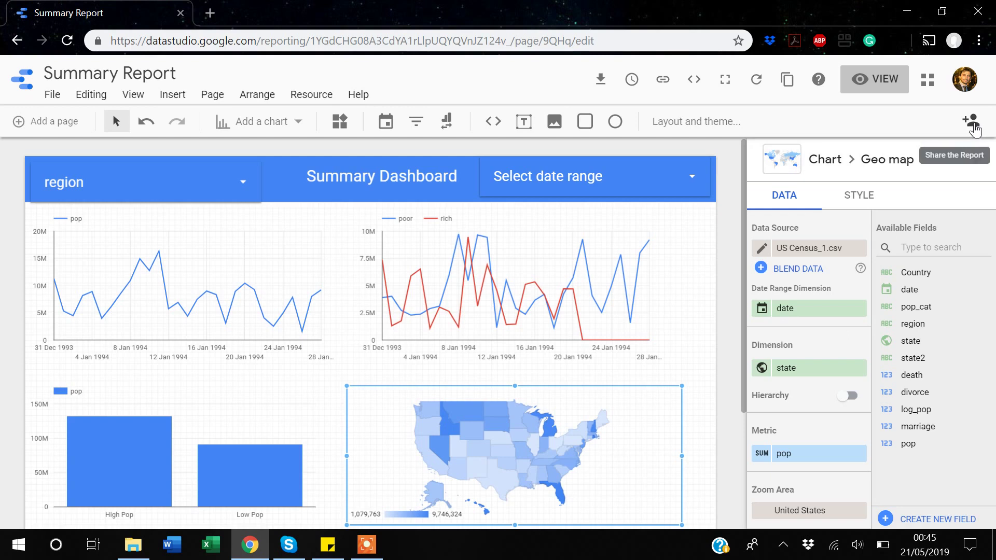
left_click(968, 124)
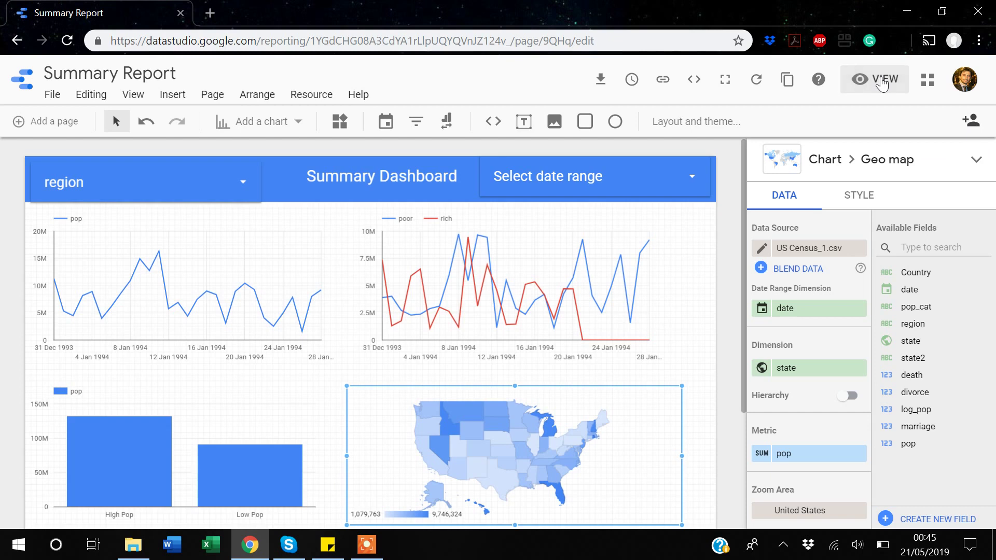
left_click(881, 83)
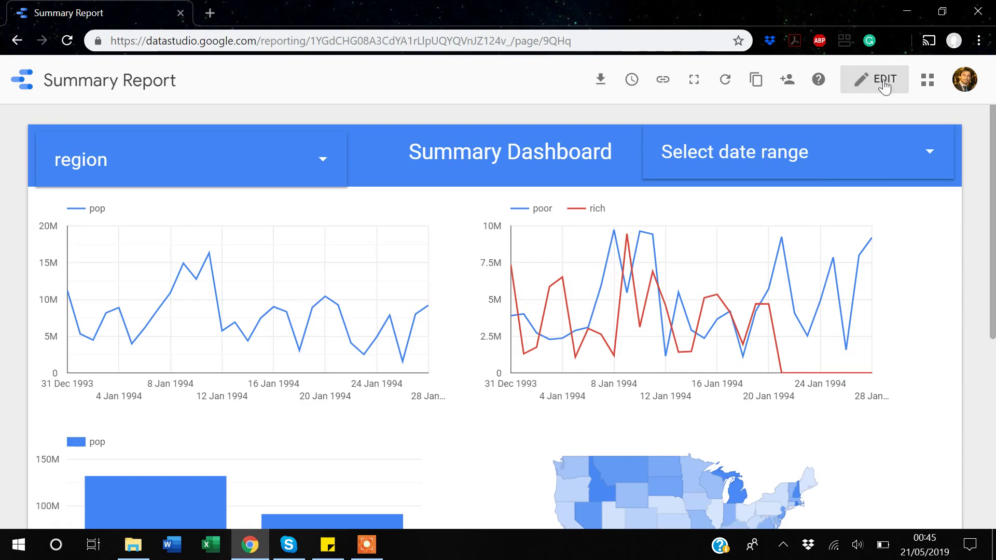
Open the report's sharing settings and set the access level for invited people to Can view.
left_click(788, 83)
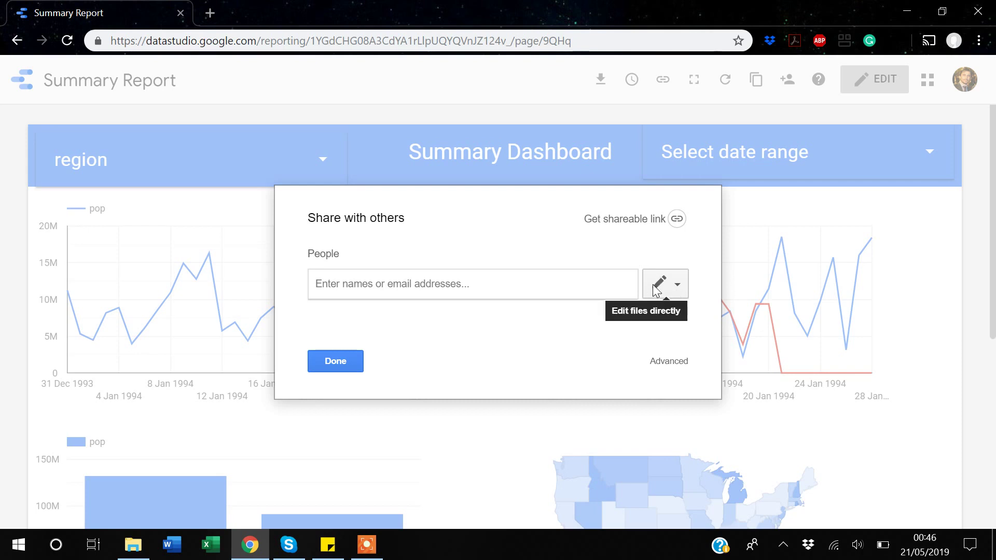
left_click(676, 290)
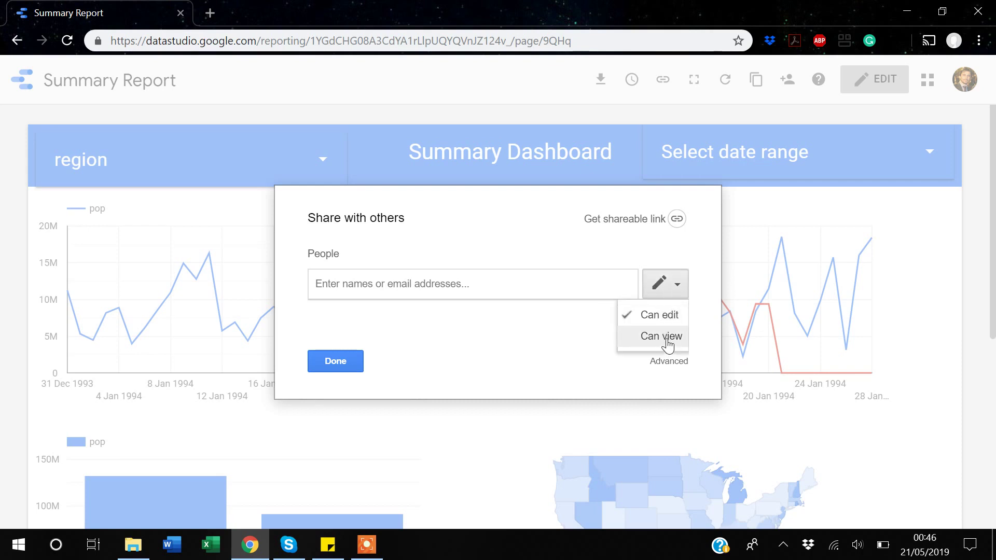
left_click(666, 340)
left_click(677, 289)
left_click(678, 253)
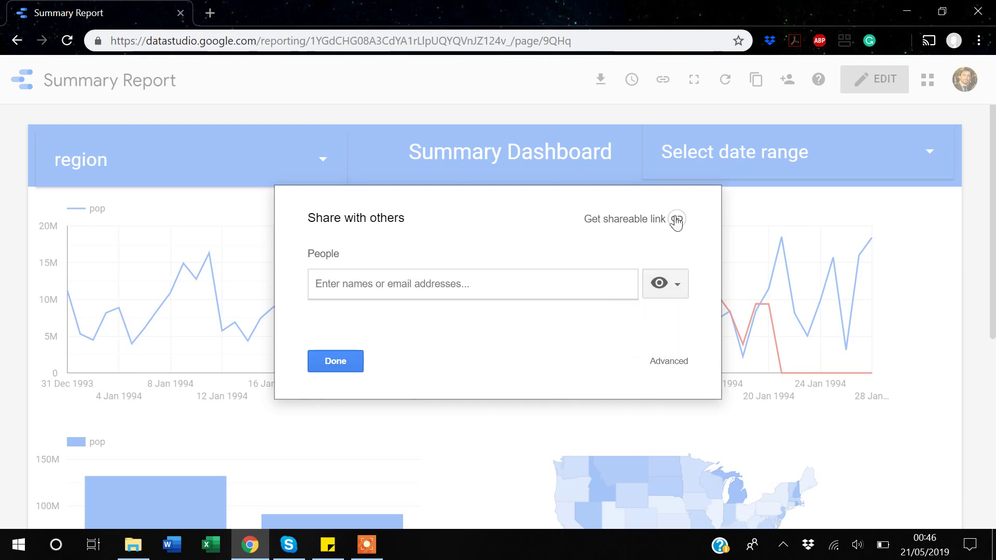
Get a shareable link that lets anyone with it view the report, review the link access options and finish sharing.
left_click(676, 220)
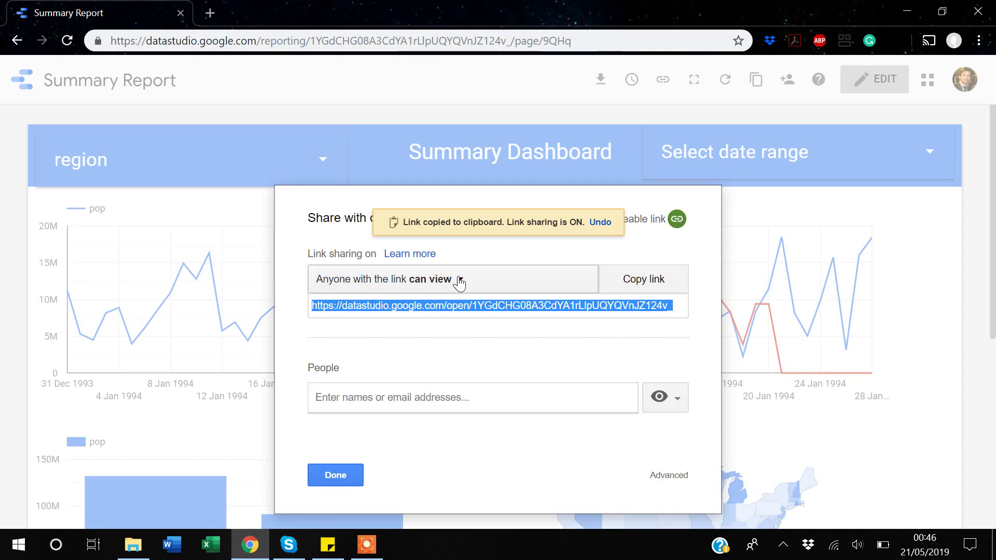
left_click(459, 281)
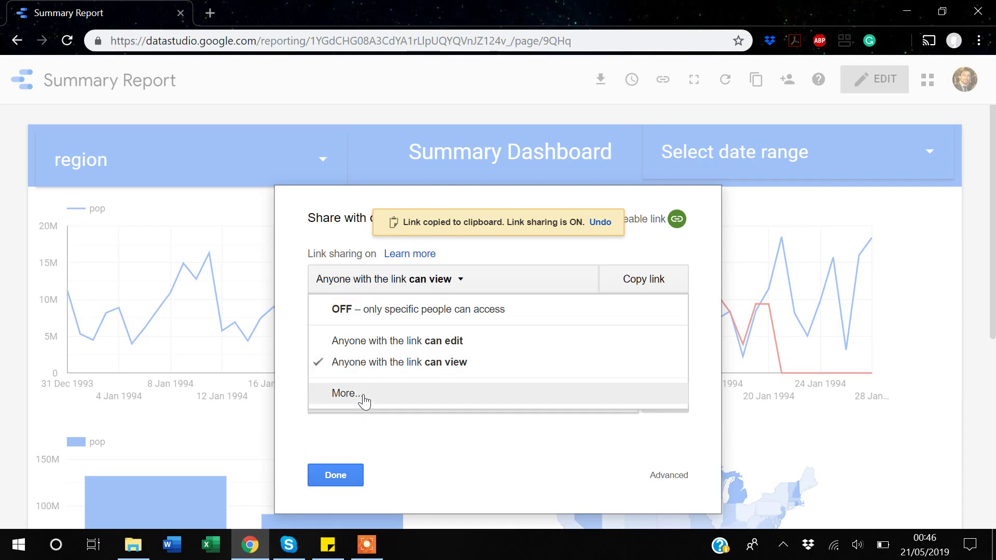
left_click(783, 223)
left_click(335, 475)
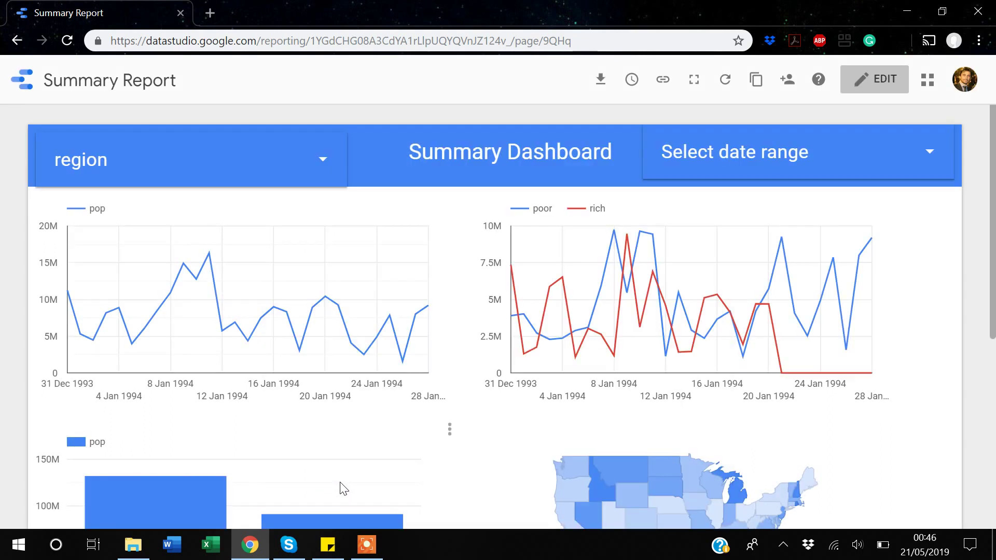